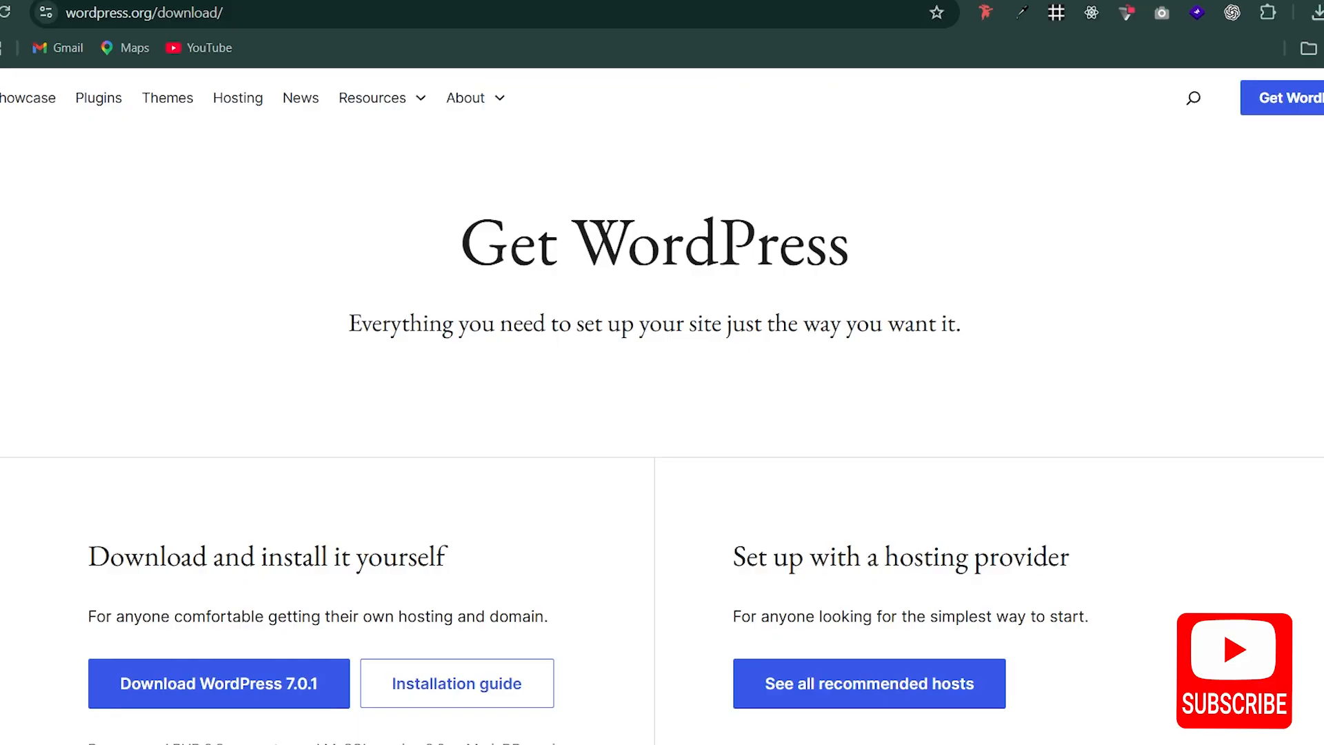
Step: Open the XAMPP Control Panel, bring it fully into view and start the Apache and MySQL modules
{"action": "key", "text": "alt+space"}
{"action": "type", "text": "xAMPP Control Panel"}
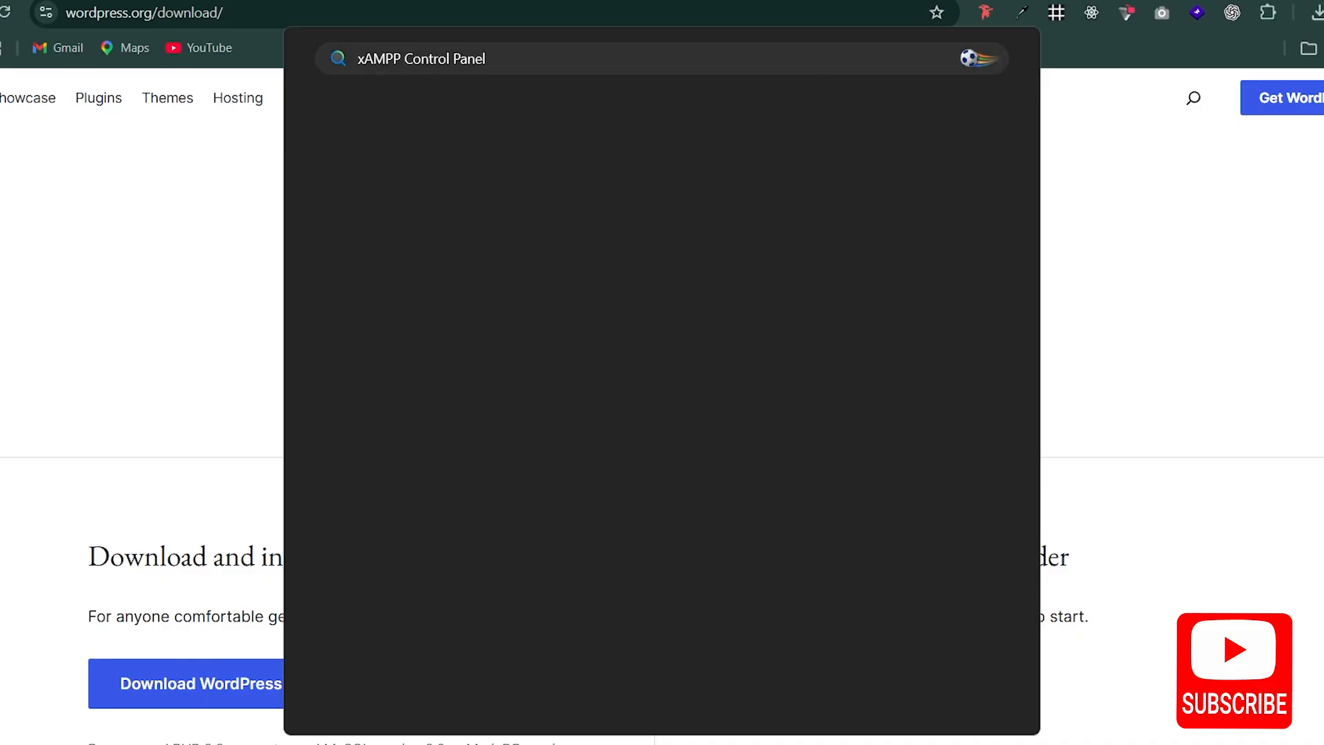
{"action": "key", "text": "Return"}
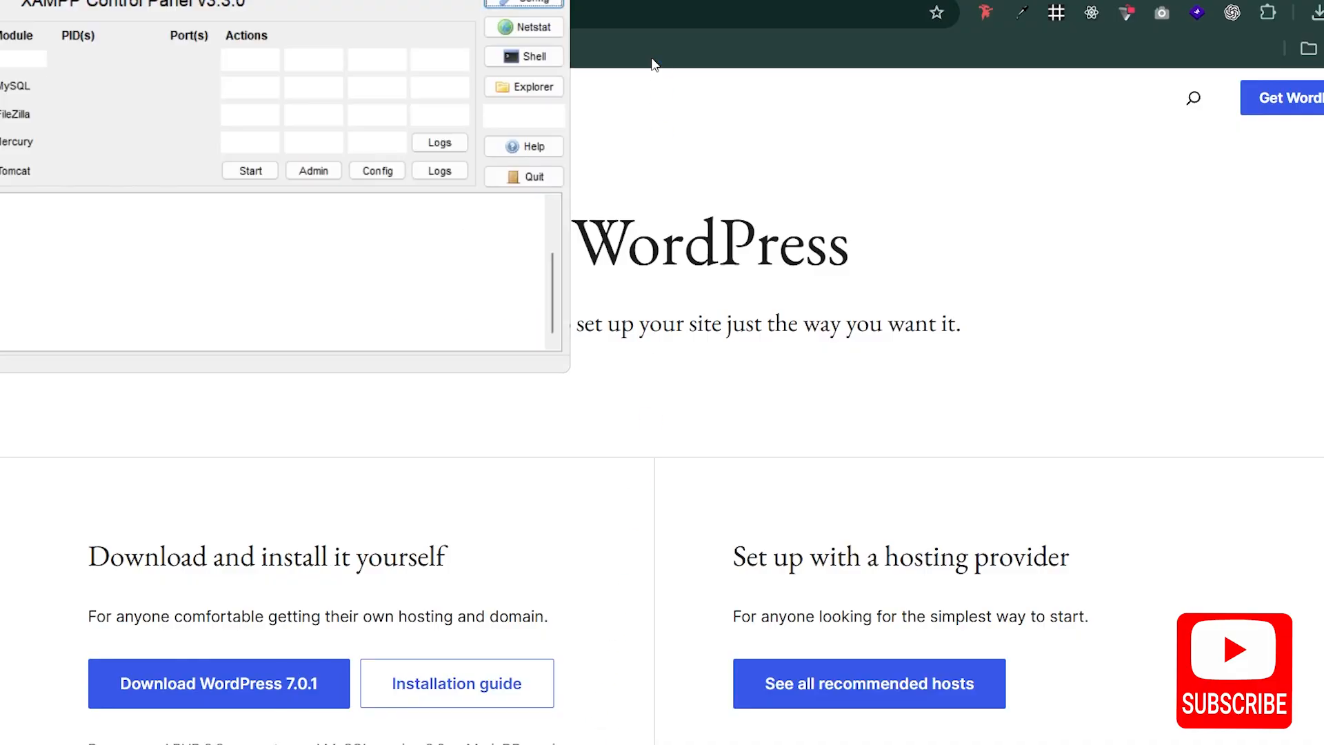
{"action": "left_click_drag", "start_coordinate": [304, 0], "coordinate": [872, 216]}
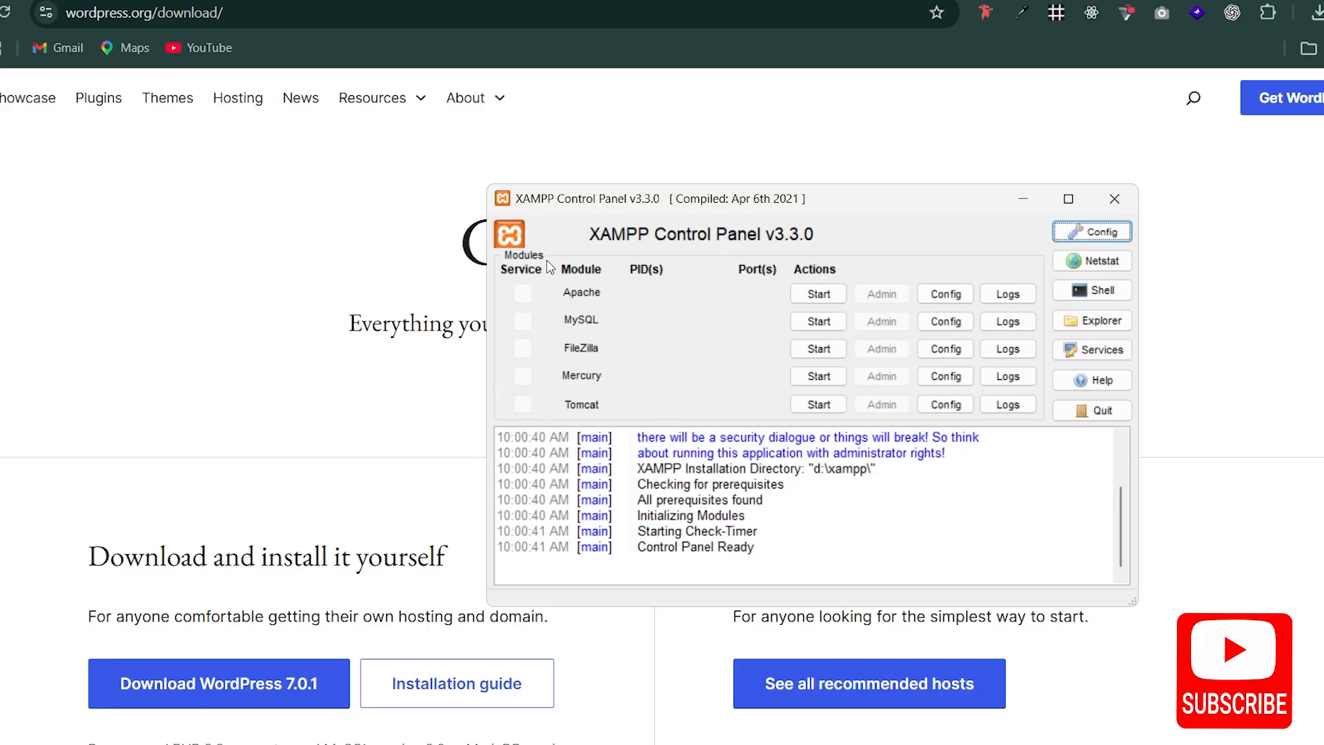
{"action": "left_click", "coordinate": [818, 296]}
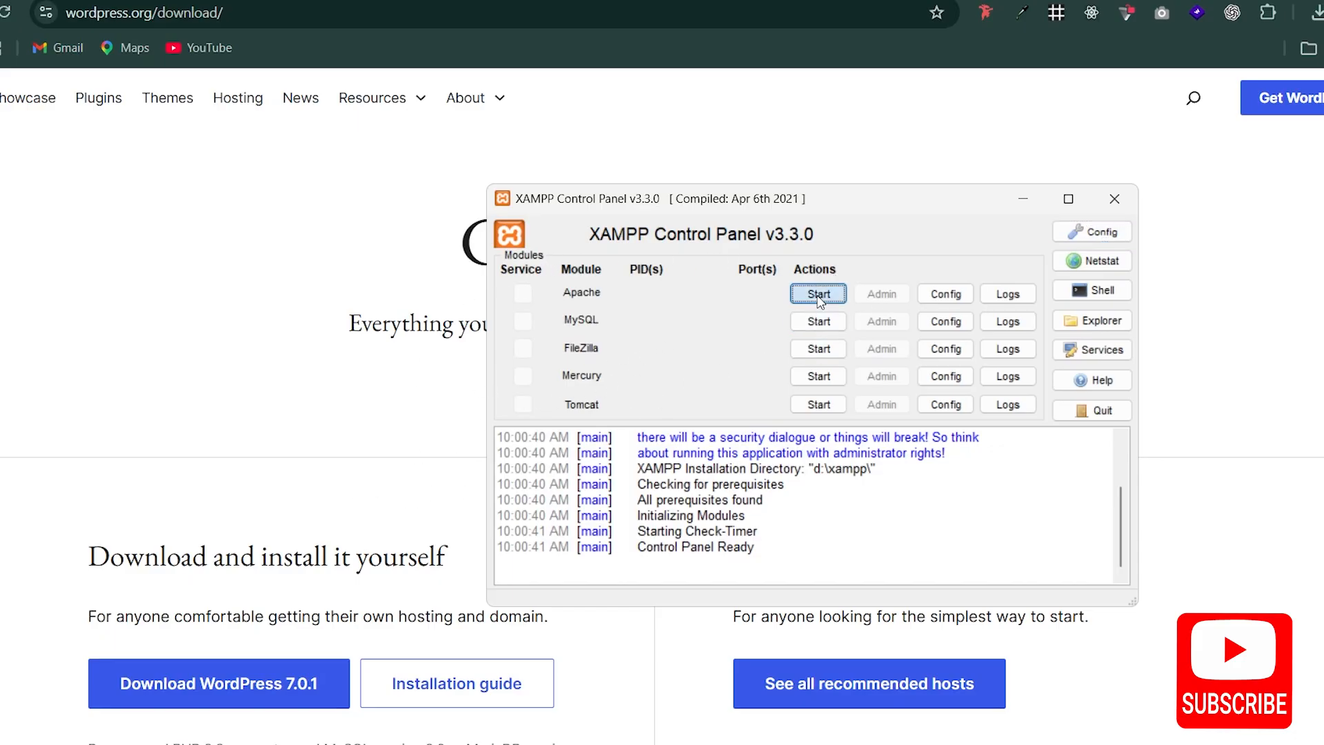
{"action": "left_click", "coordinate": [818, 322]}
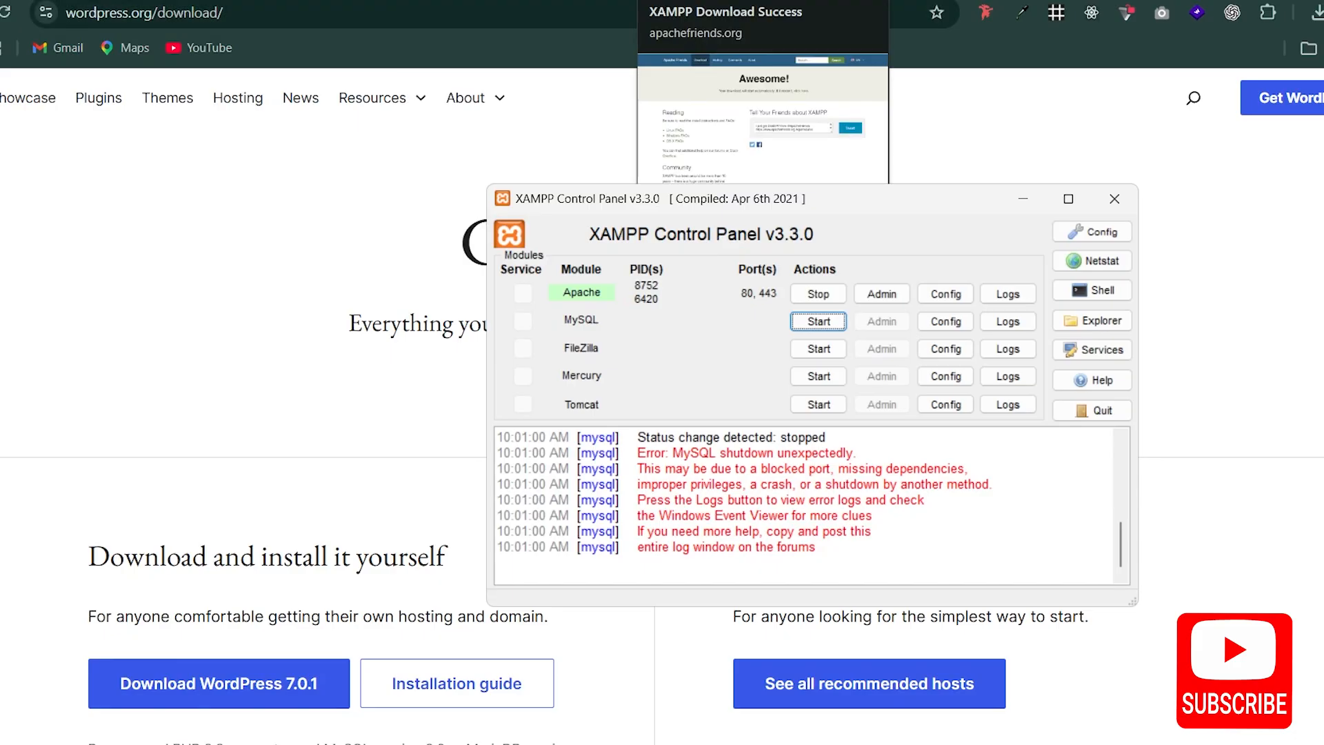
Step: Switch to File Explorer at STORAGE 3 (D:) and open the Wordpress-Xampp folder
{"action": "right_click", "coordinate": [683, 744]}
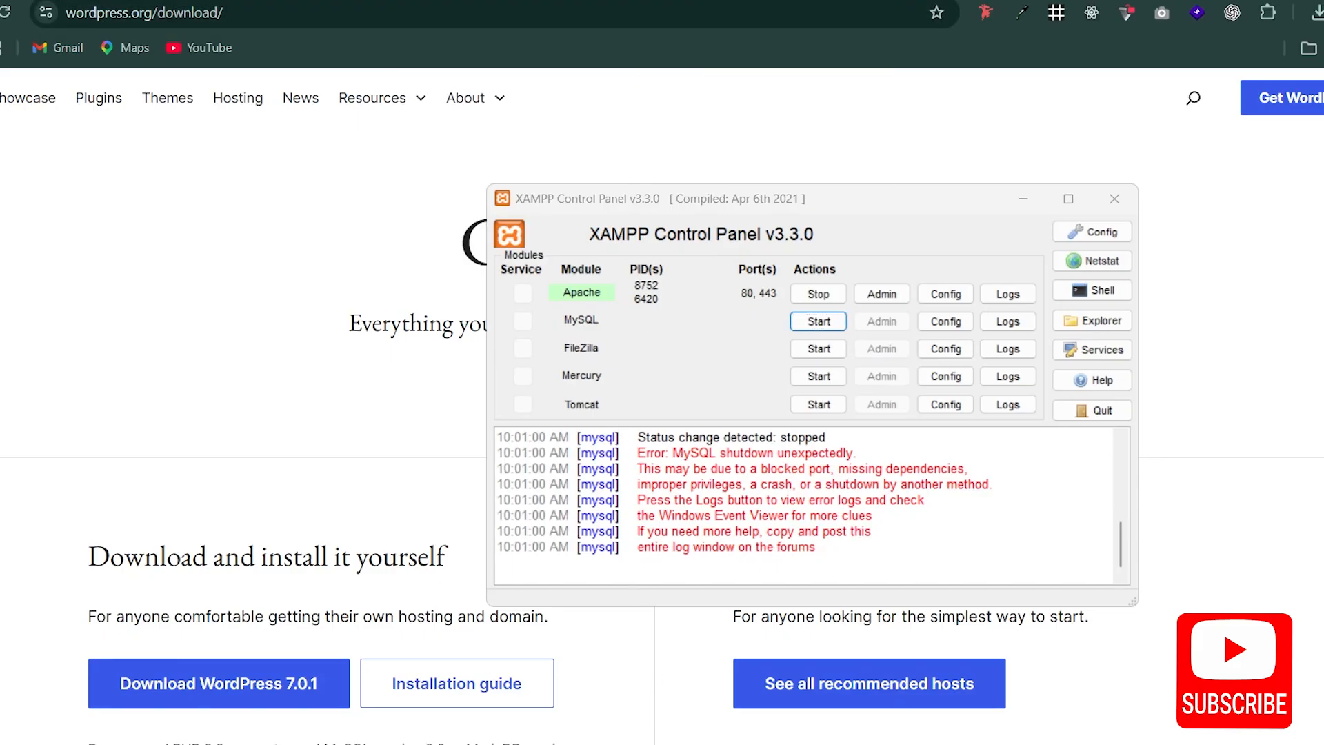
{"action": "left_click", "coordinate": [618, 656]}
{"action": "mouse_move", "coordinate": [683, 741]}
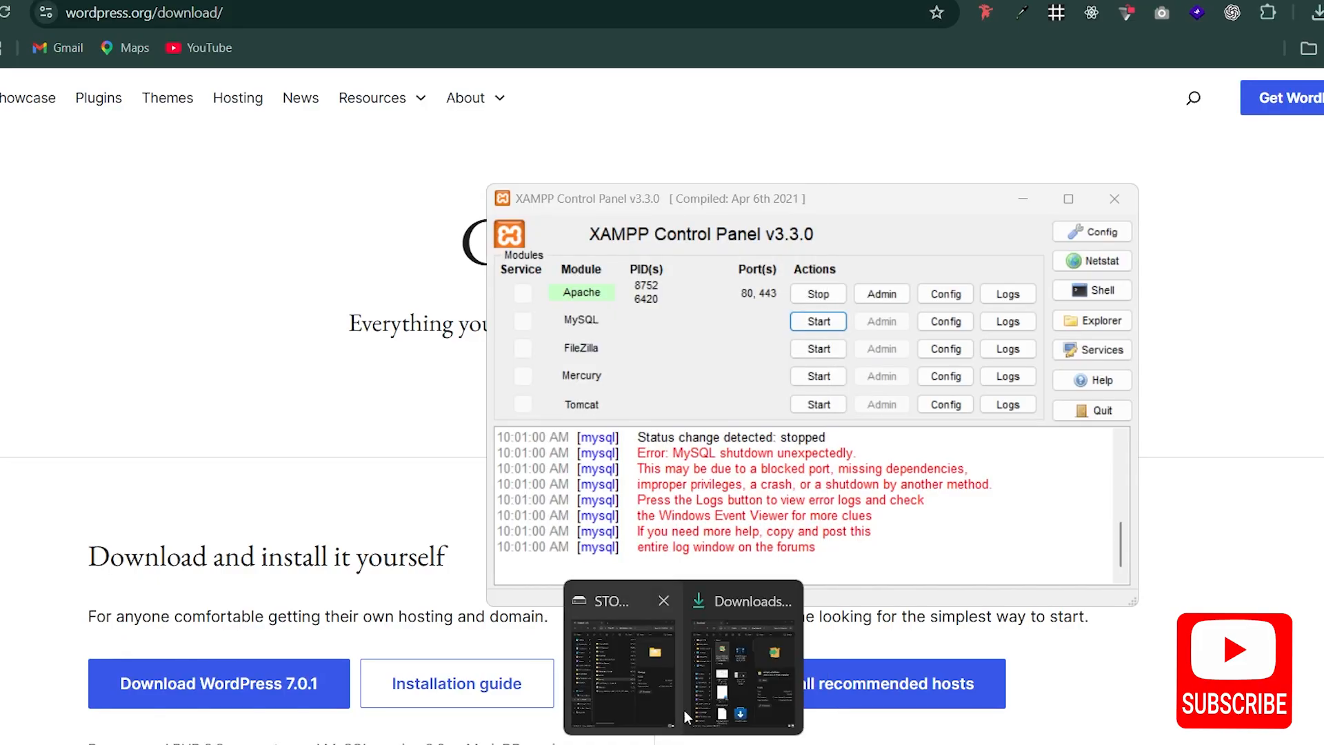
{"action": "left_click", "coordinate": [639, 655]}
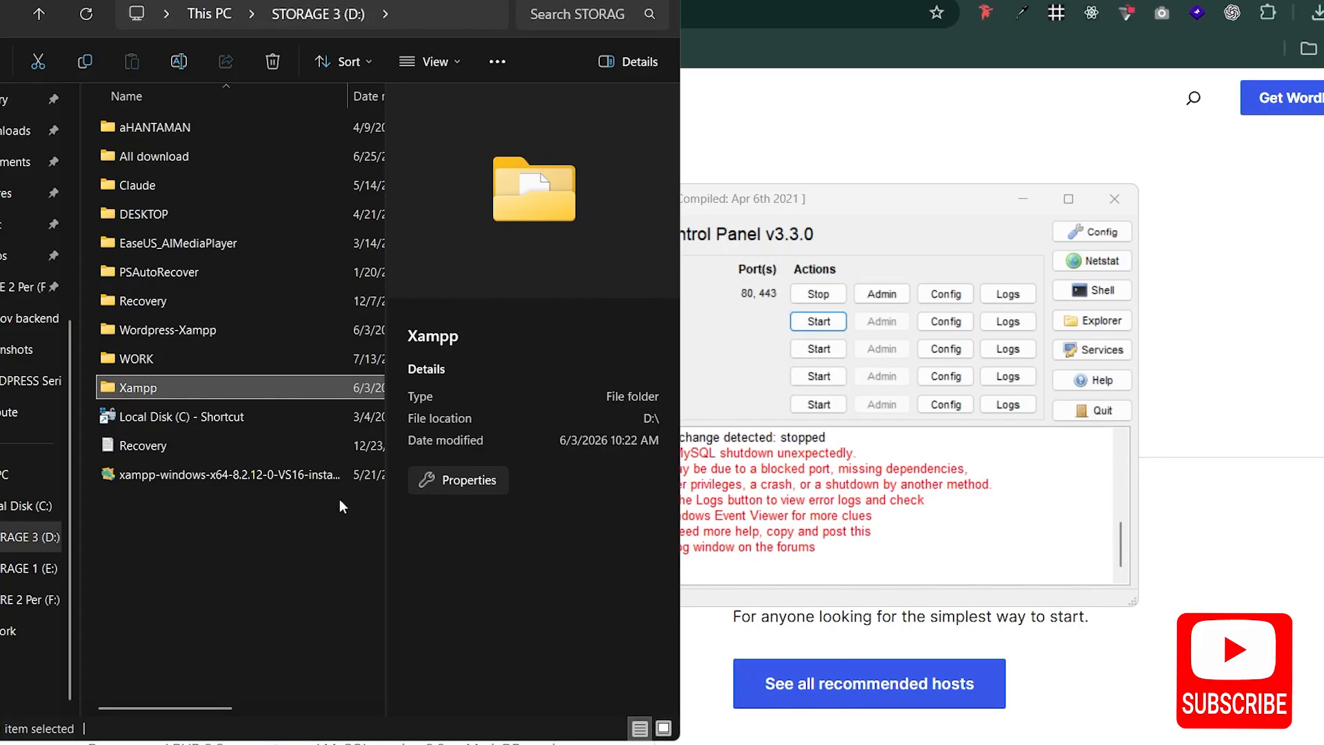
{"action": "left_click", "coordinate": [167, 495]}
{"action": "double_click", "coordinate": [160, 331]}
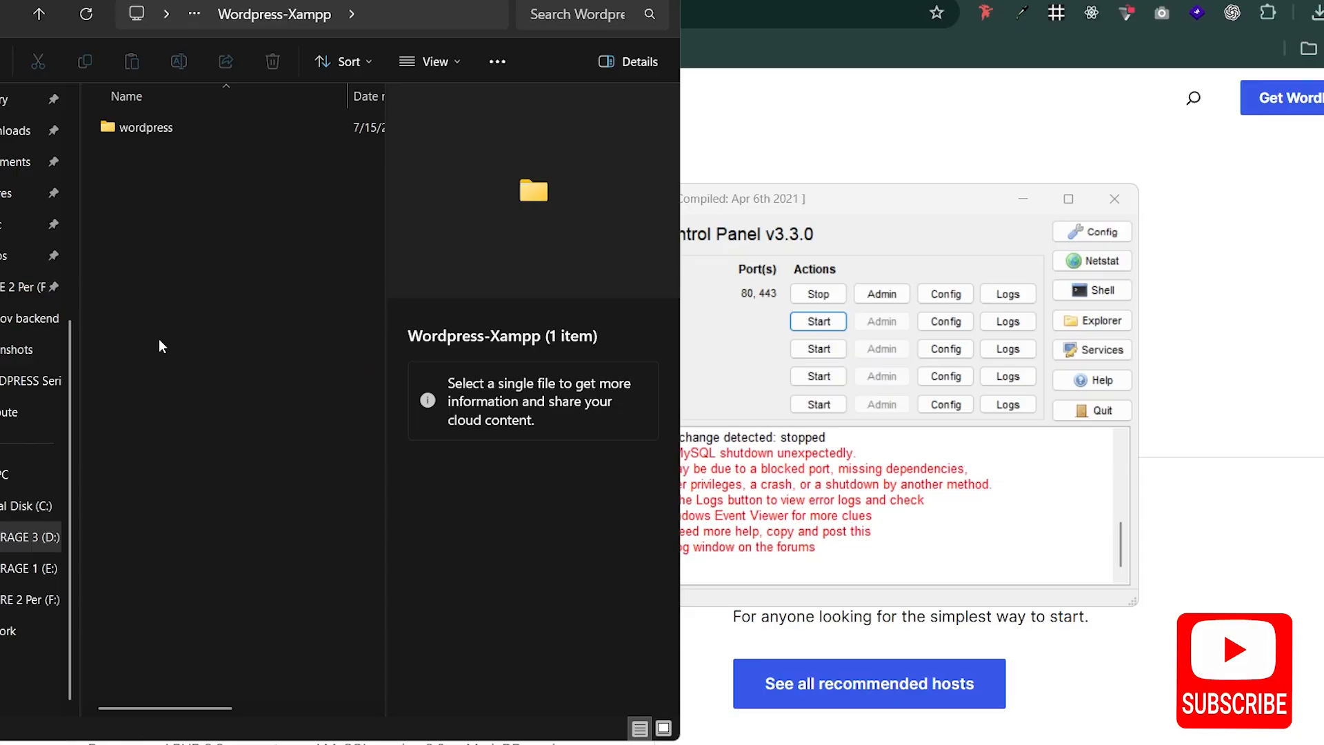
Step: Open the wordpress folder and check the wordpress-7.0 zip archive inside it without renaming it
{"action": "left_click", "coordinate": [173, 128]}
{"action": "left_click", "coordinate": [172, 127]}
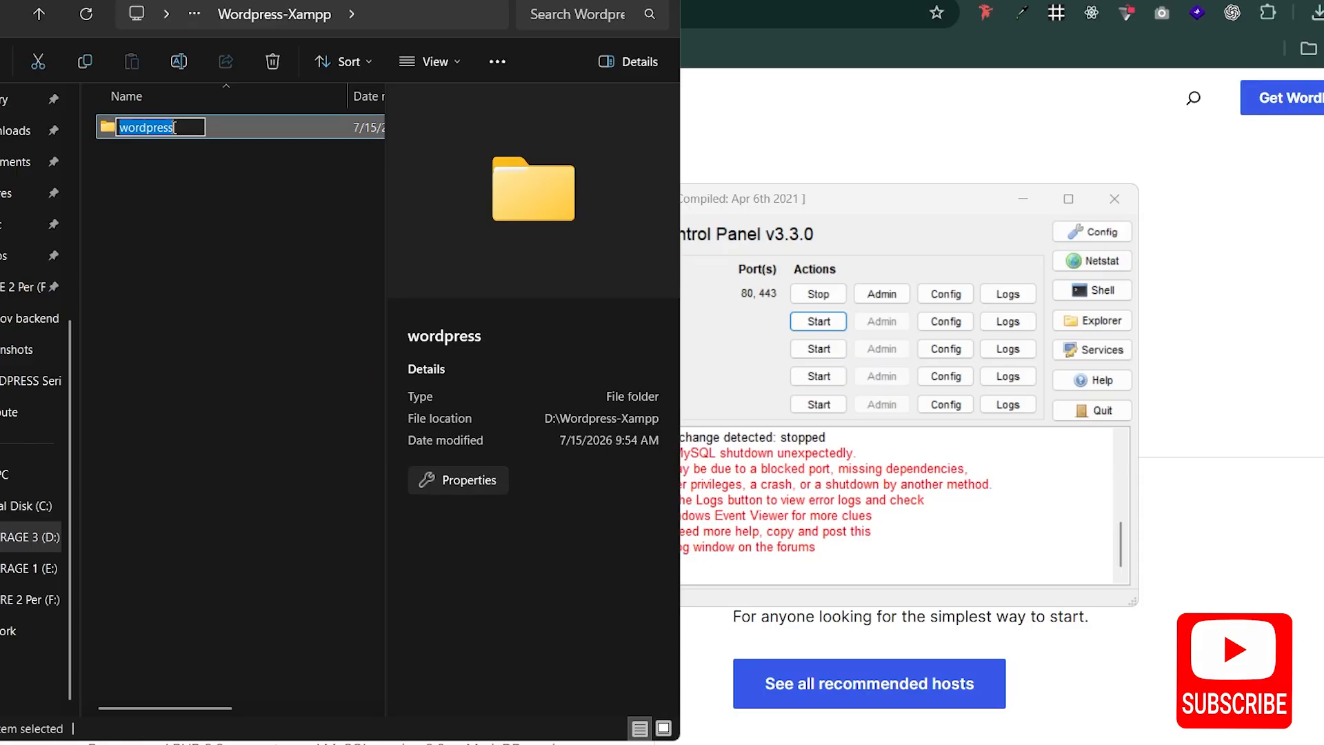
{"action": "left_click", "coordinate": [221, 129]}
{"action": "double_click", "coordinate": [221, 128]}
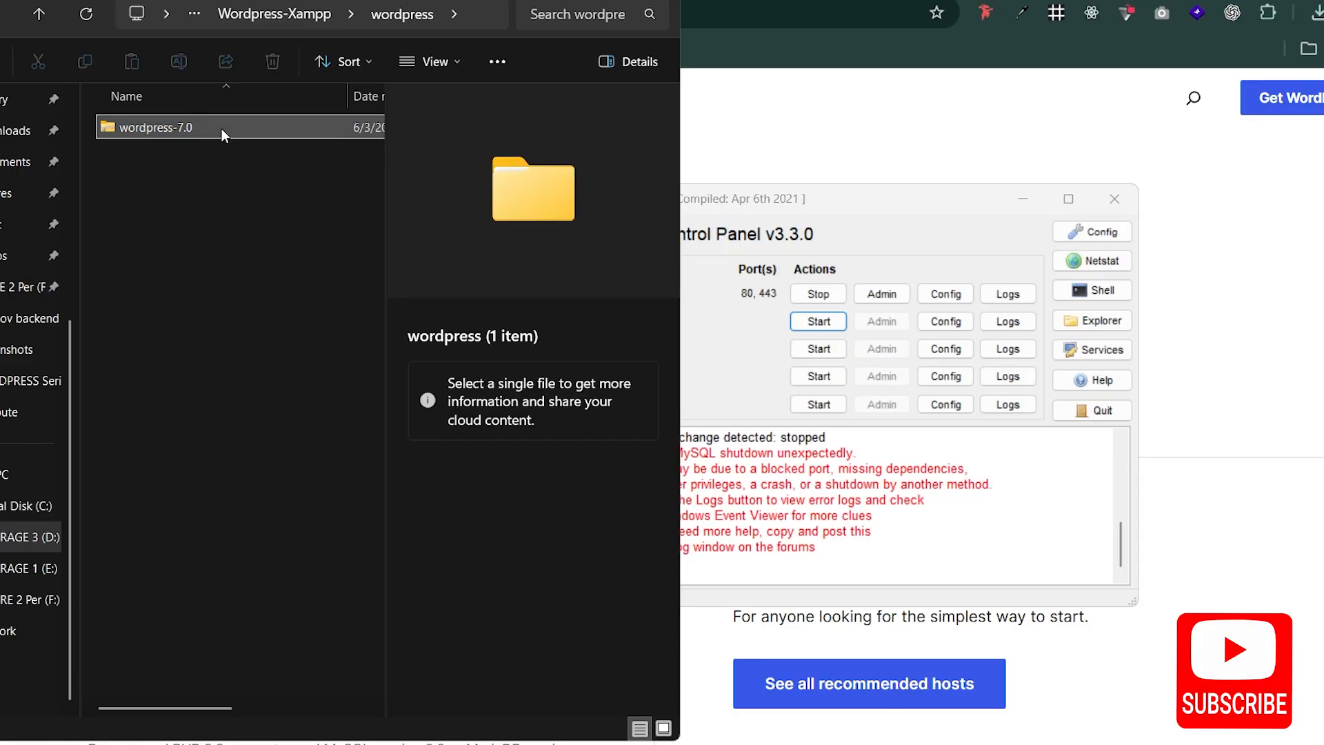
{"action": "left_click", "coordinate": [212, 131]}
{"action": "left_click", "coordinate": [212, 131]}
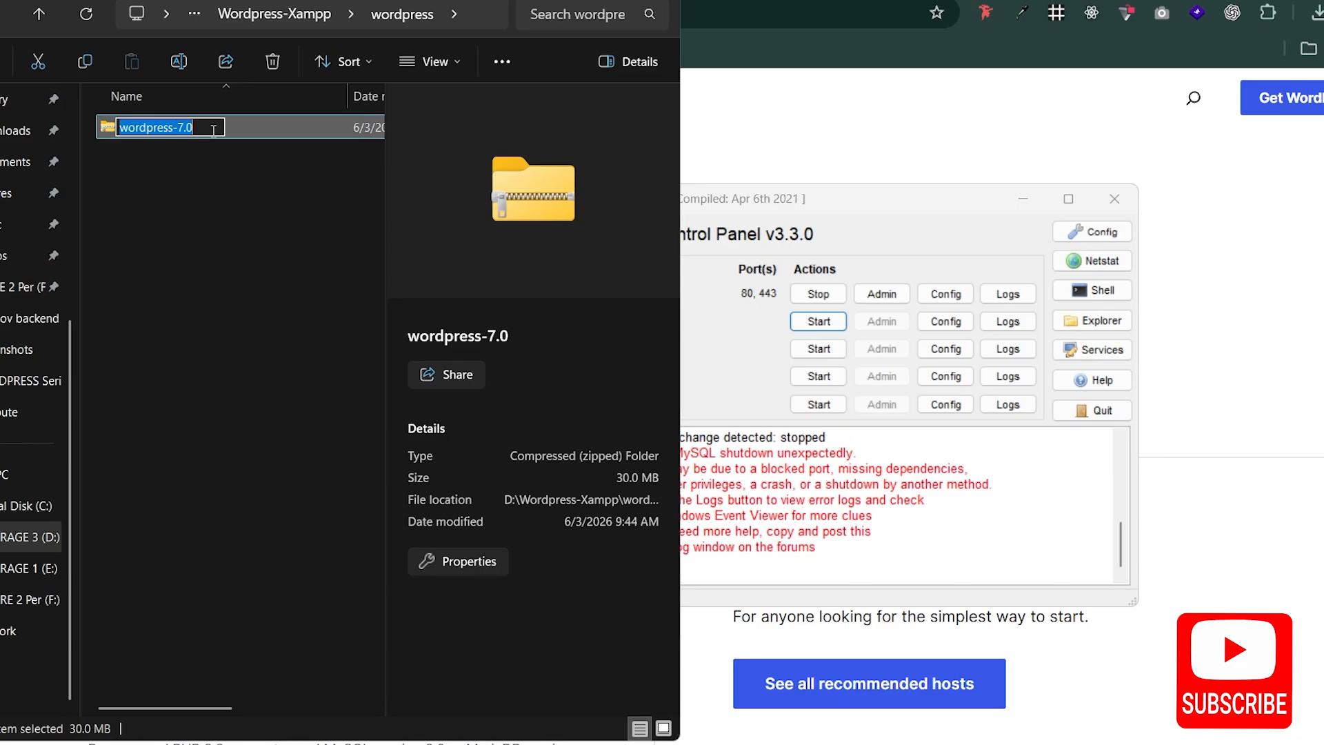
{"action": "left_click", "coordinate": [254, 135]}
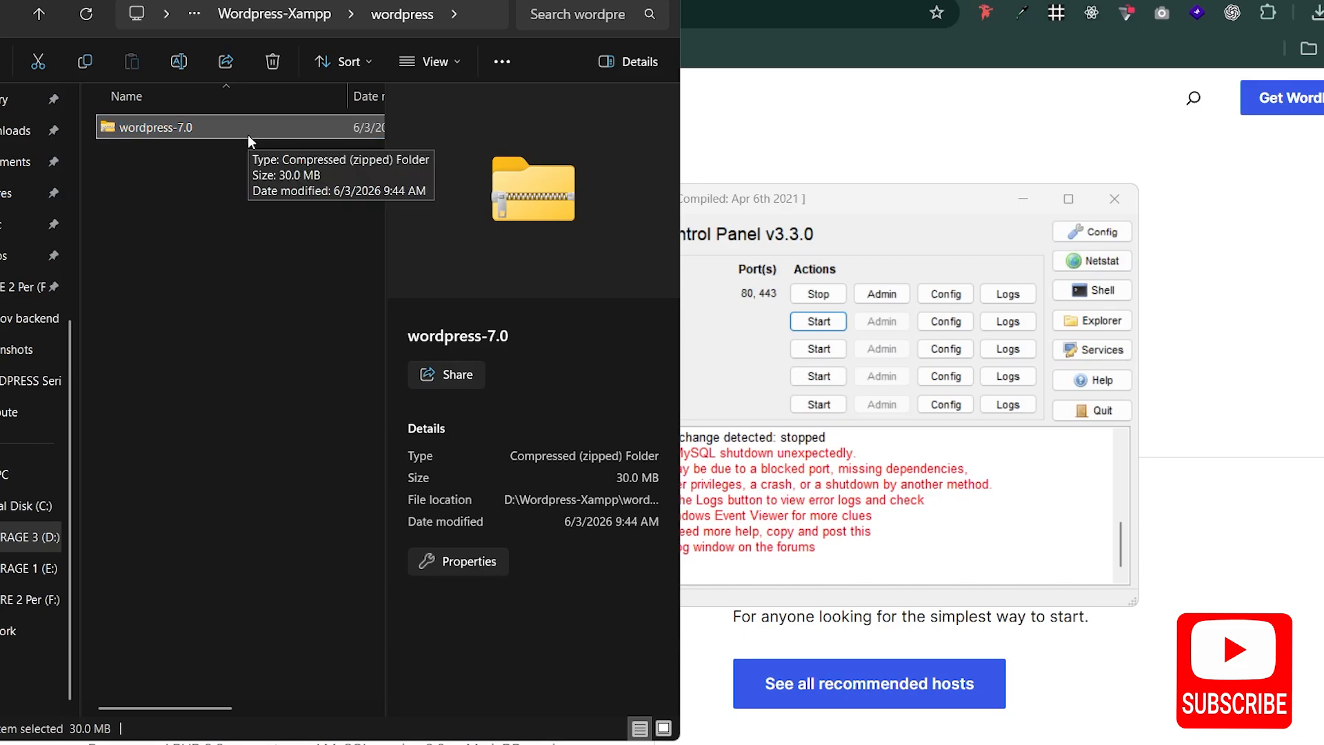
Step: Go back to drive D, open the Xampp folder, search it for "htdo" and open the htdocs folder
{"action": "left_click", "coordinate": [50, 10]}
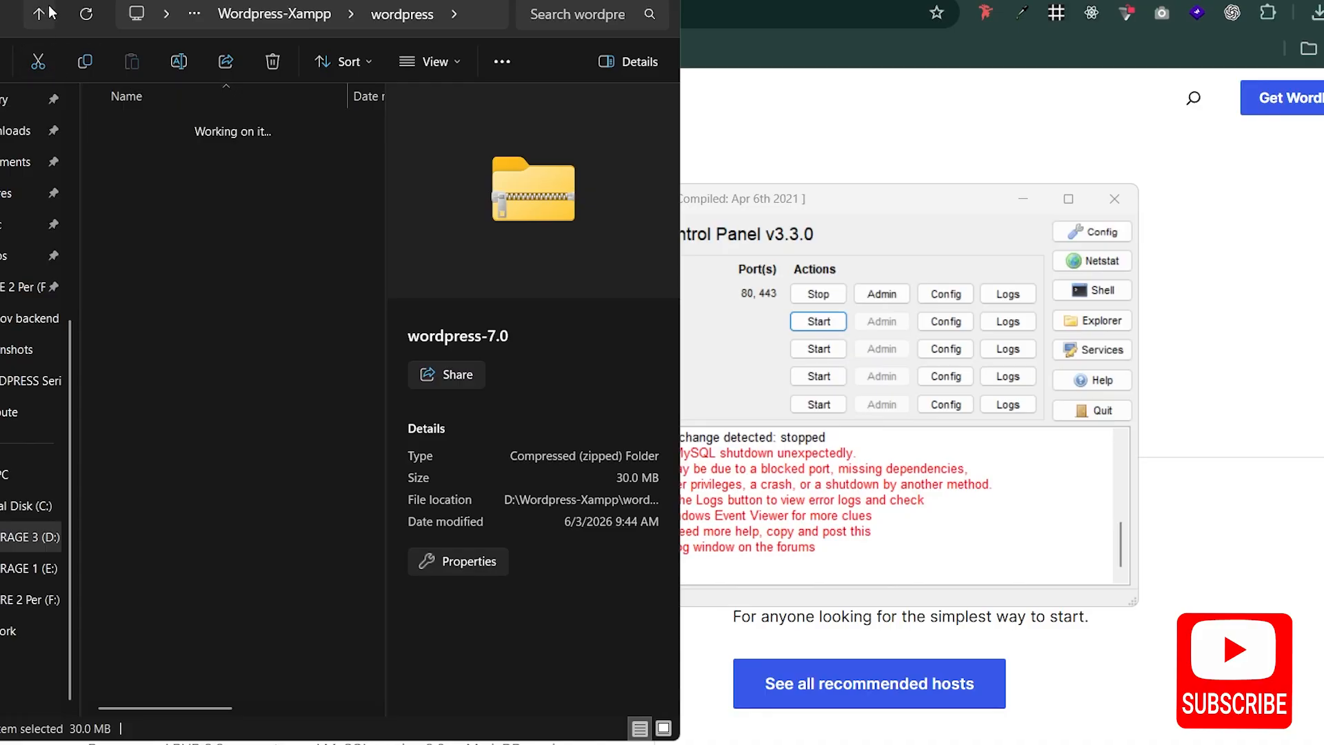
{"action": "left_click", "coordinate": [47, 11]}
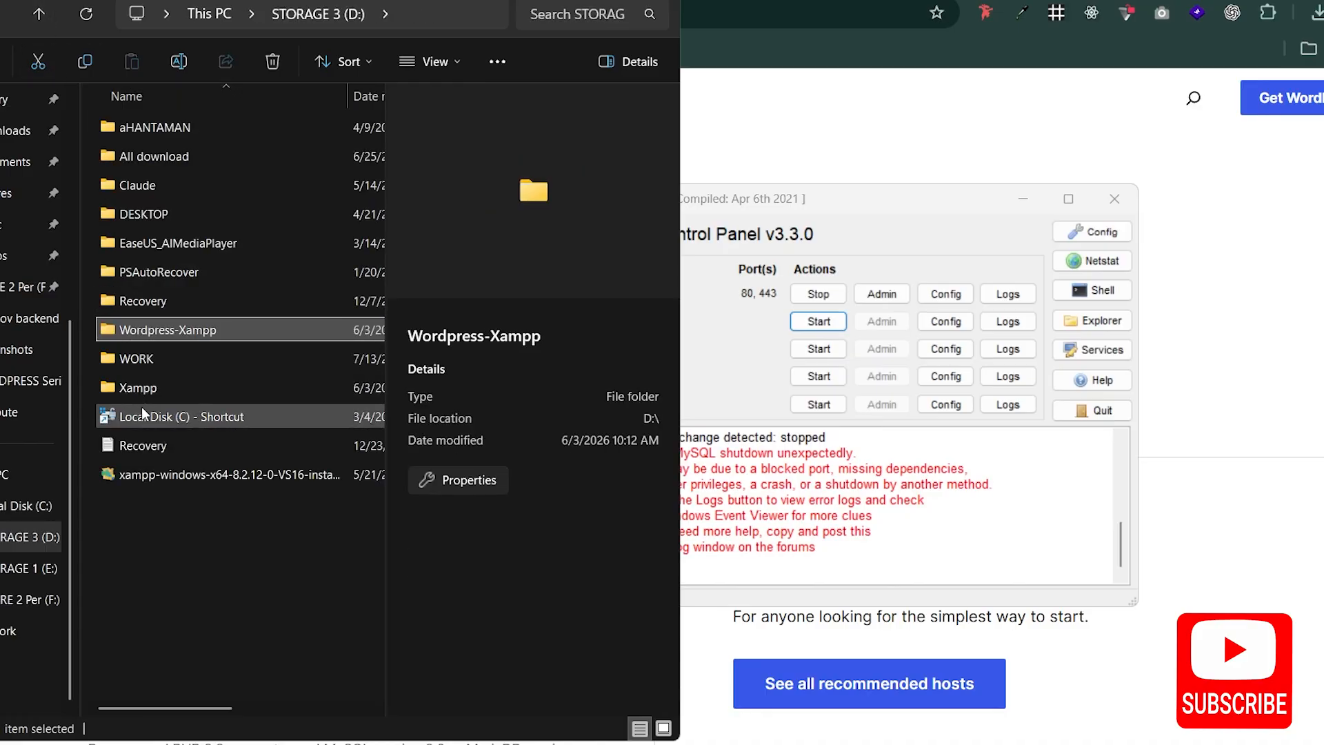
{"action": "double_click", "coordinate": [150, 393]}
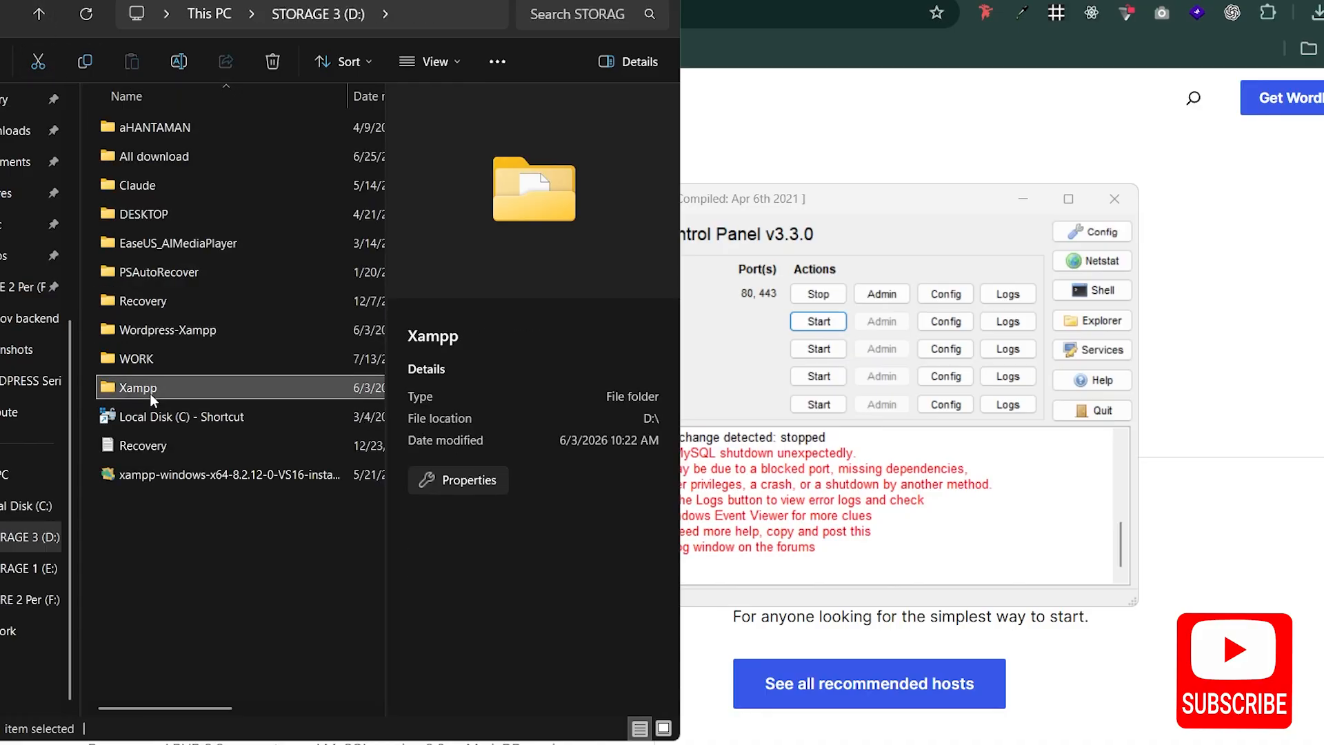
{"action": "left_click", "coordinate": [566, 19]}
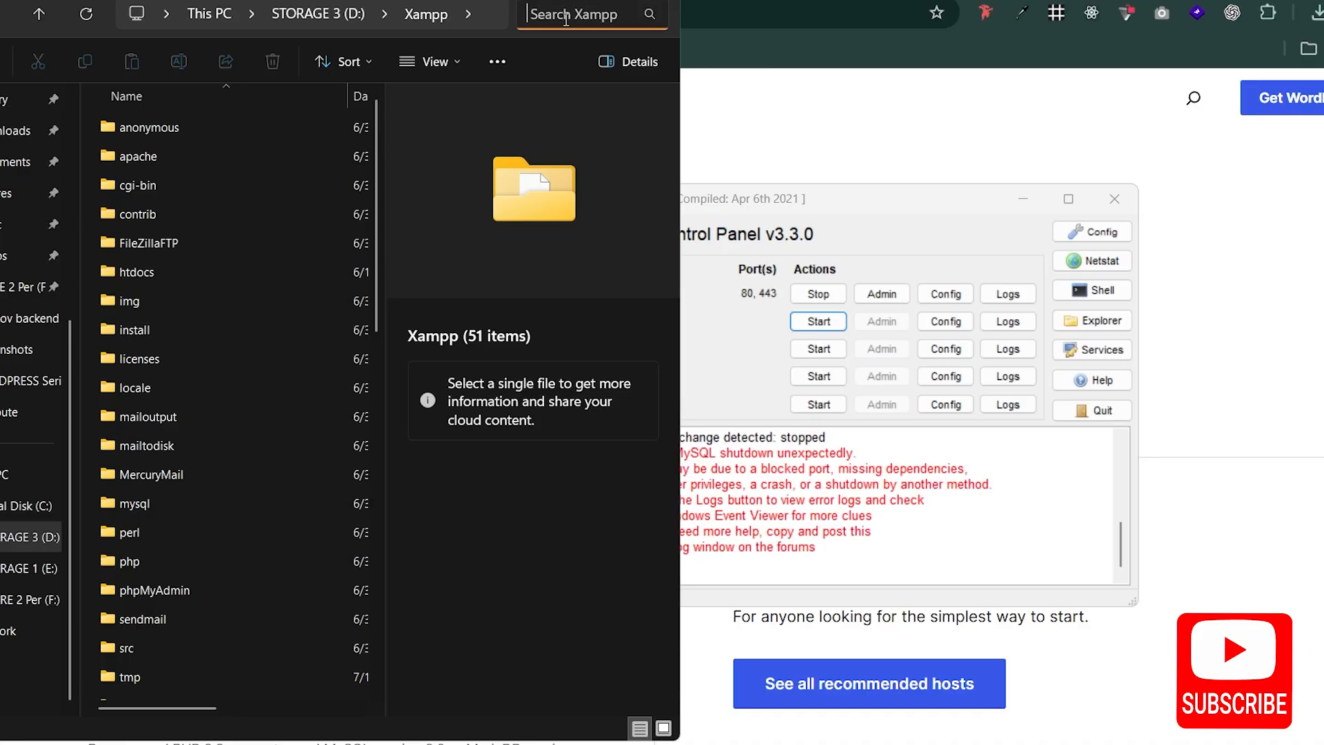
{"action": "type", "text": "ht"}
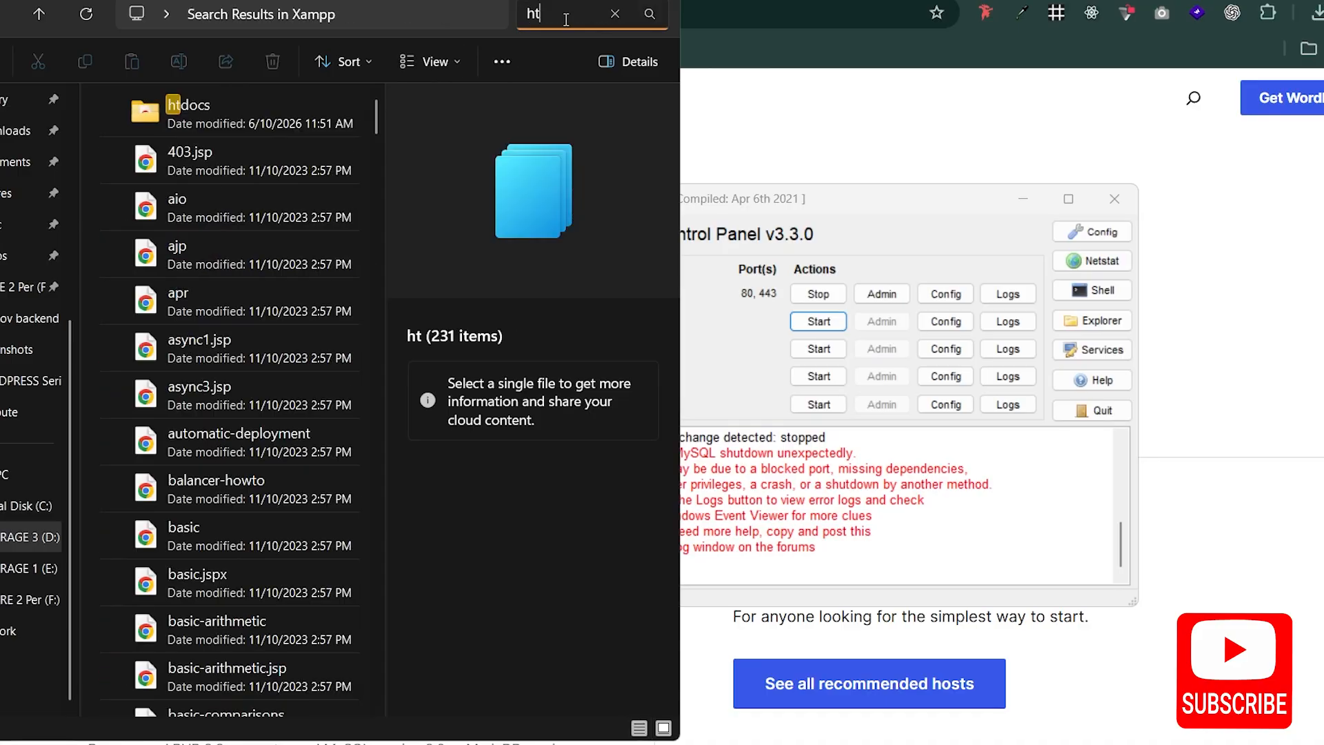
{"action": "type", "text": "do"}
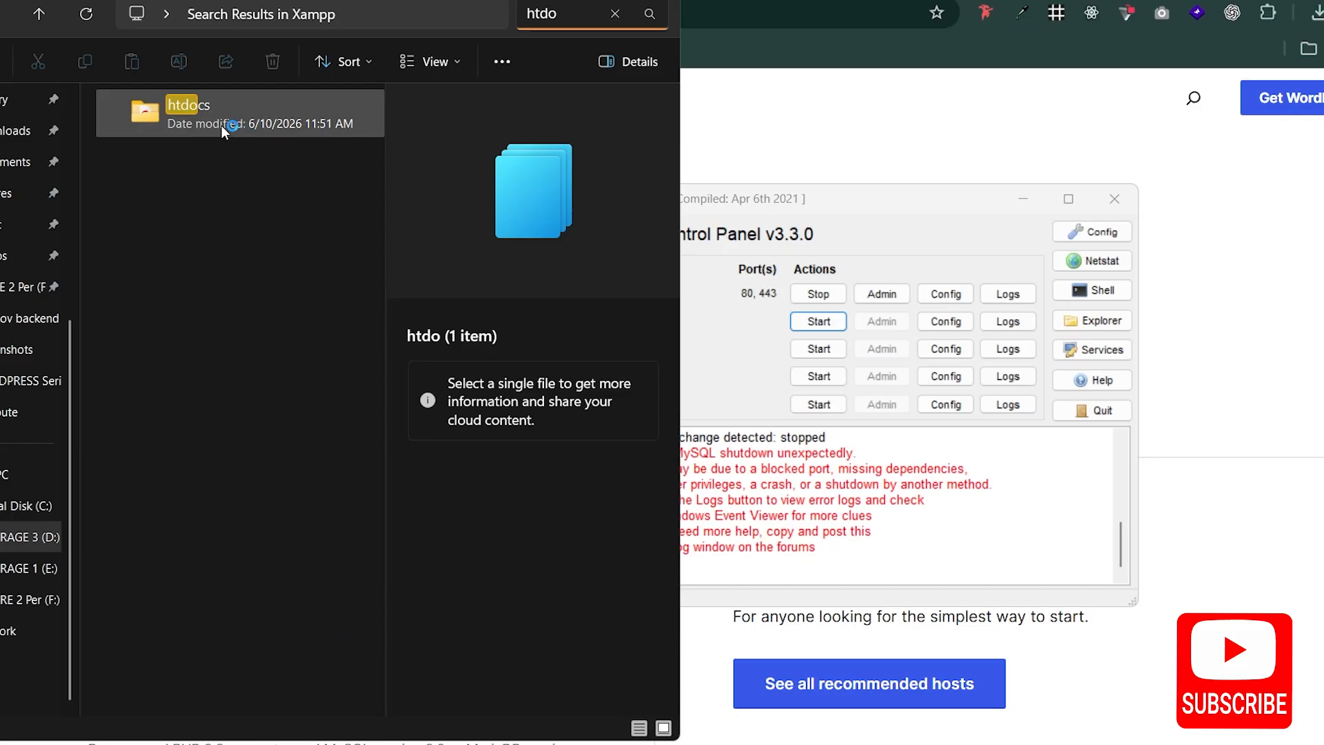
{"action": "double_click", "coordinate": [225, 105]}
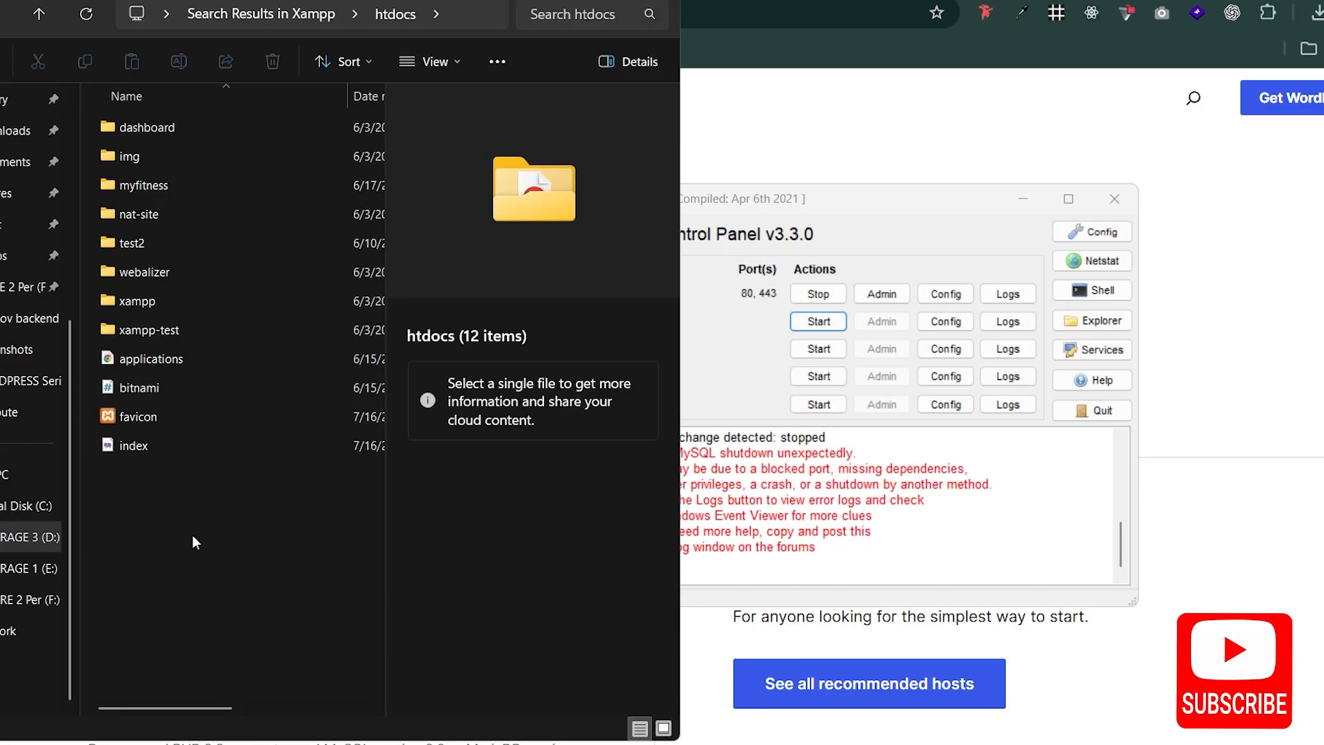
Step: Create a new folder named "worpress-series" in the htdocs folder
{"action": "right_click", "coordinate": [161, 538]}
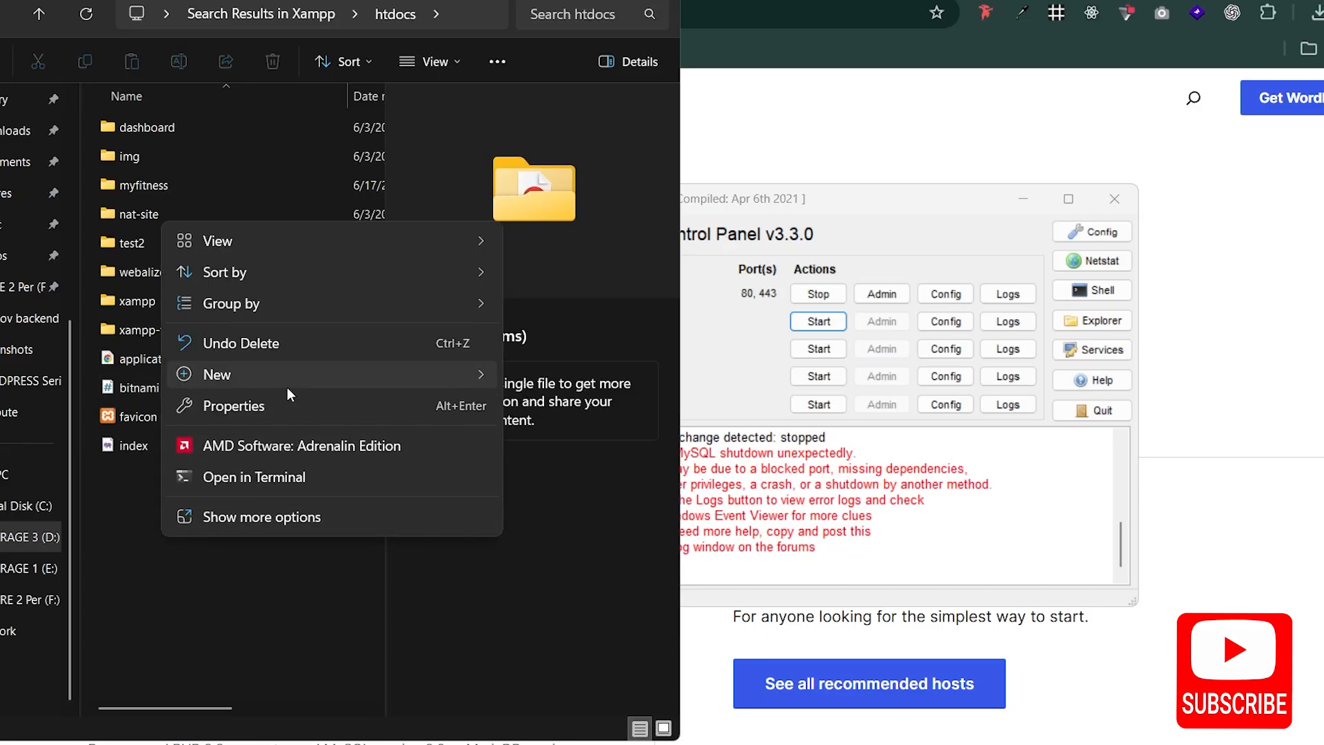
{"action": "mouse_move", "coordinate": [416, 377]}
{"action": "left_click", "coordinate": [552, 1]}
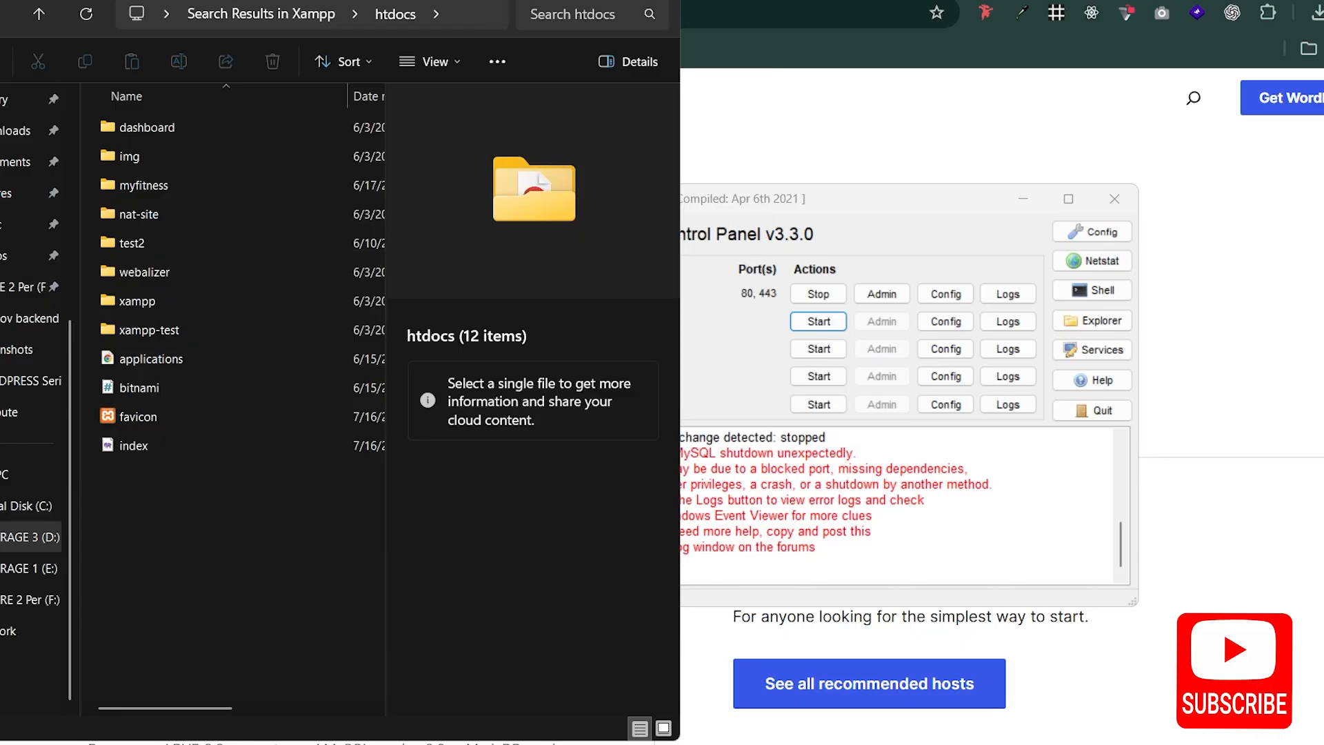
{"action": "type", "text": "wor"}
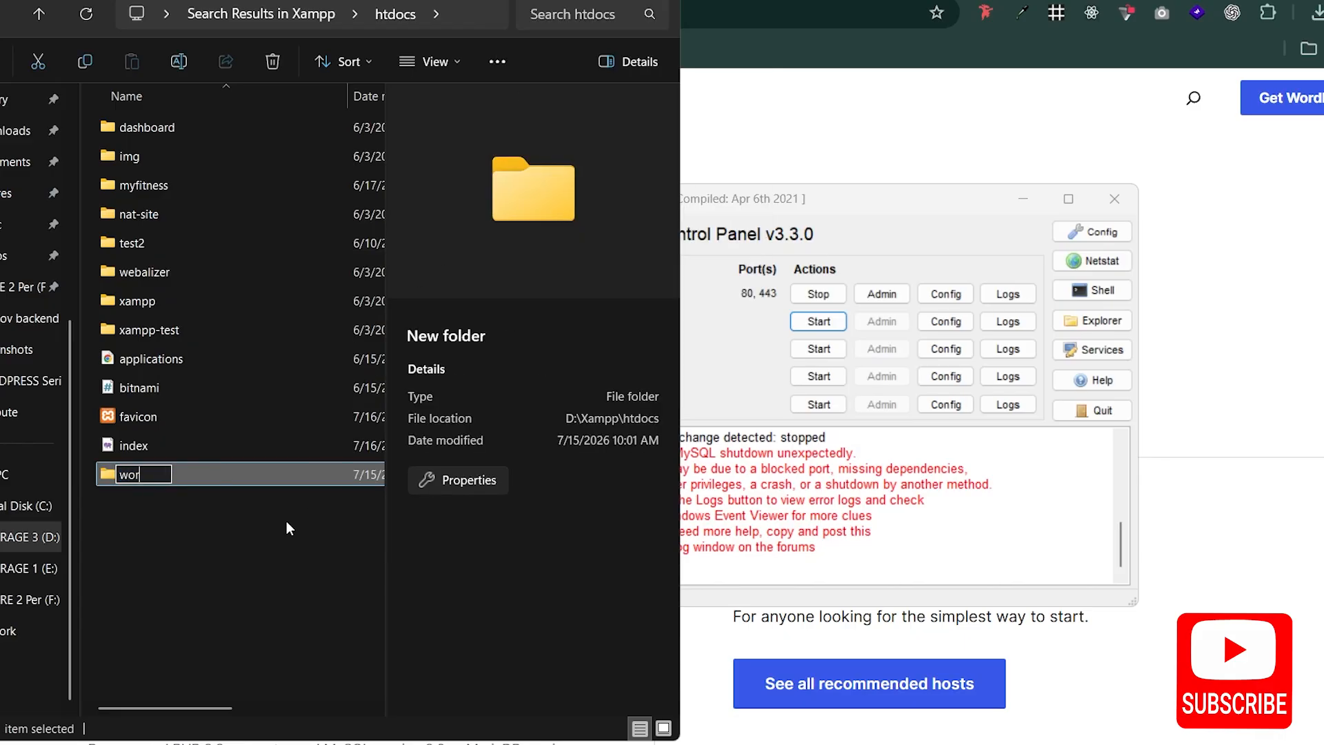
{"action": "type", "text": "press-series"}
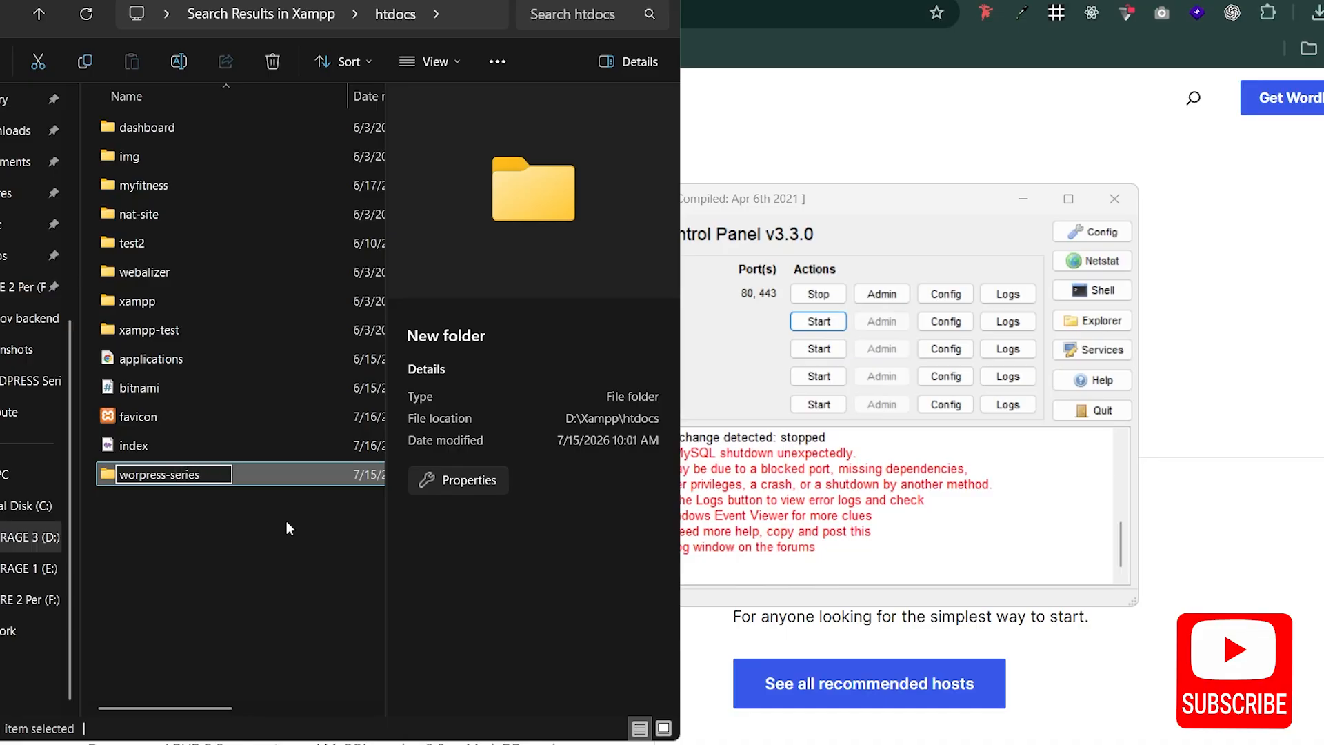
{"action": "key", "text": "ctrl+a"}
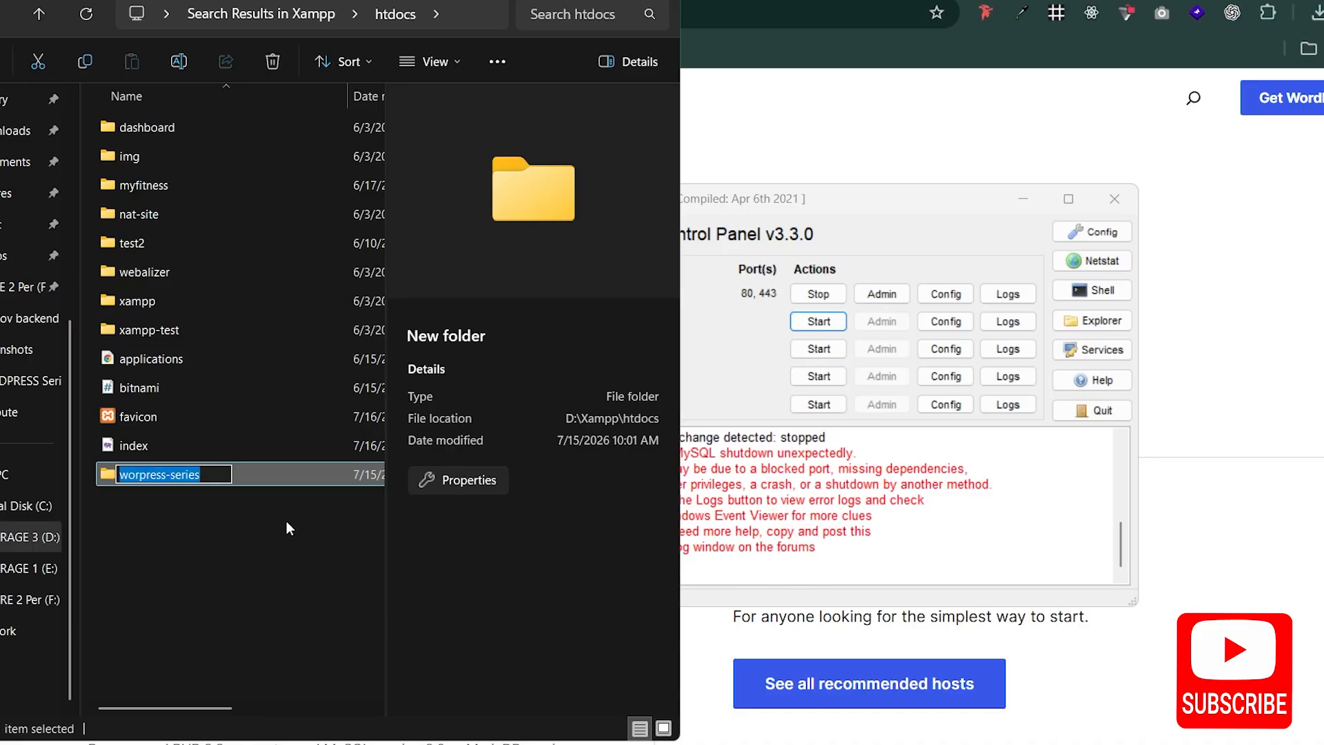
{"action": "key", "text": "Return"}
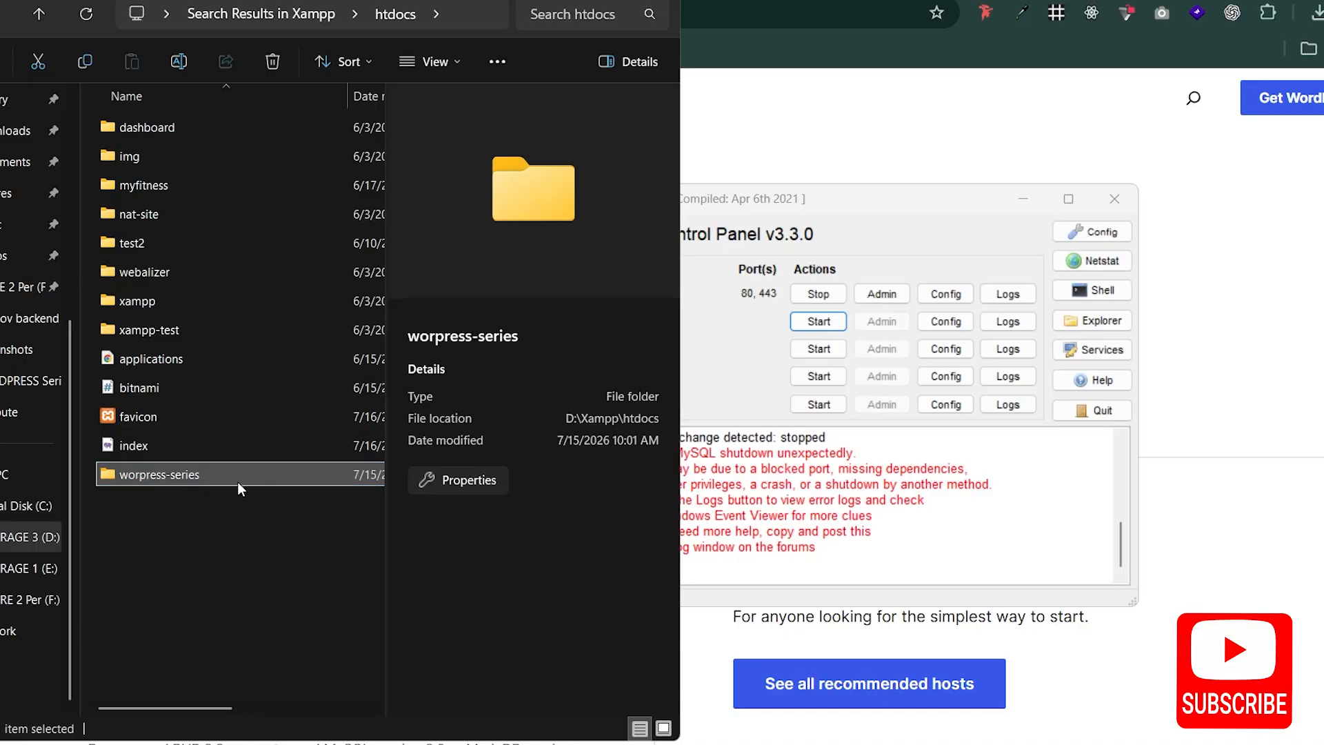
Step: Correct the spelling of the new folder's name to "wordpress-series"
{"action": "right_click", "coordinate": [155, 480]}
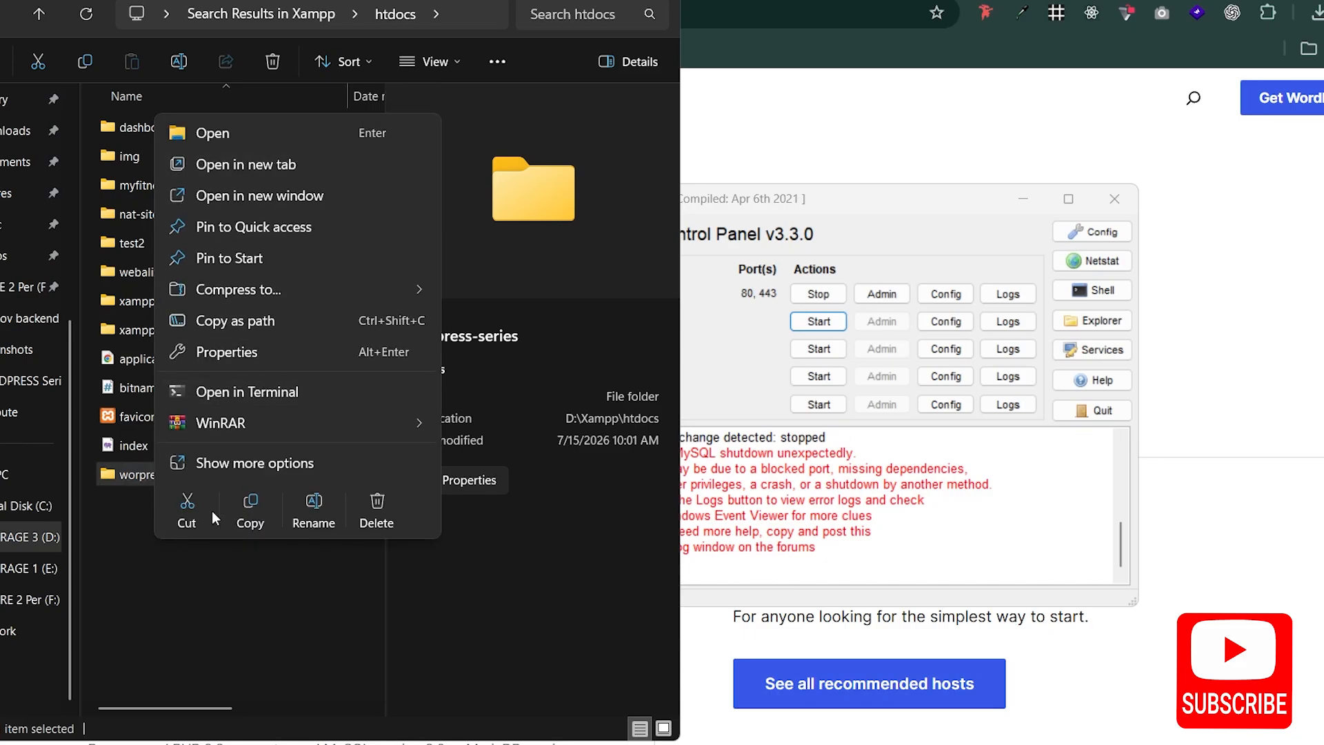
{"action": "left_click", "coordinate": [307, 509]}
{"action": "left_click", "coordinate": [147, 475]}
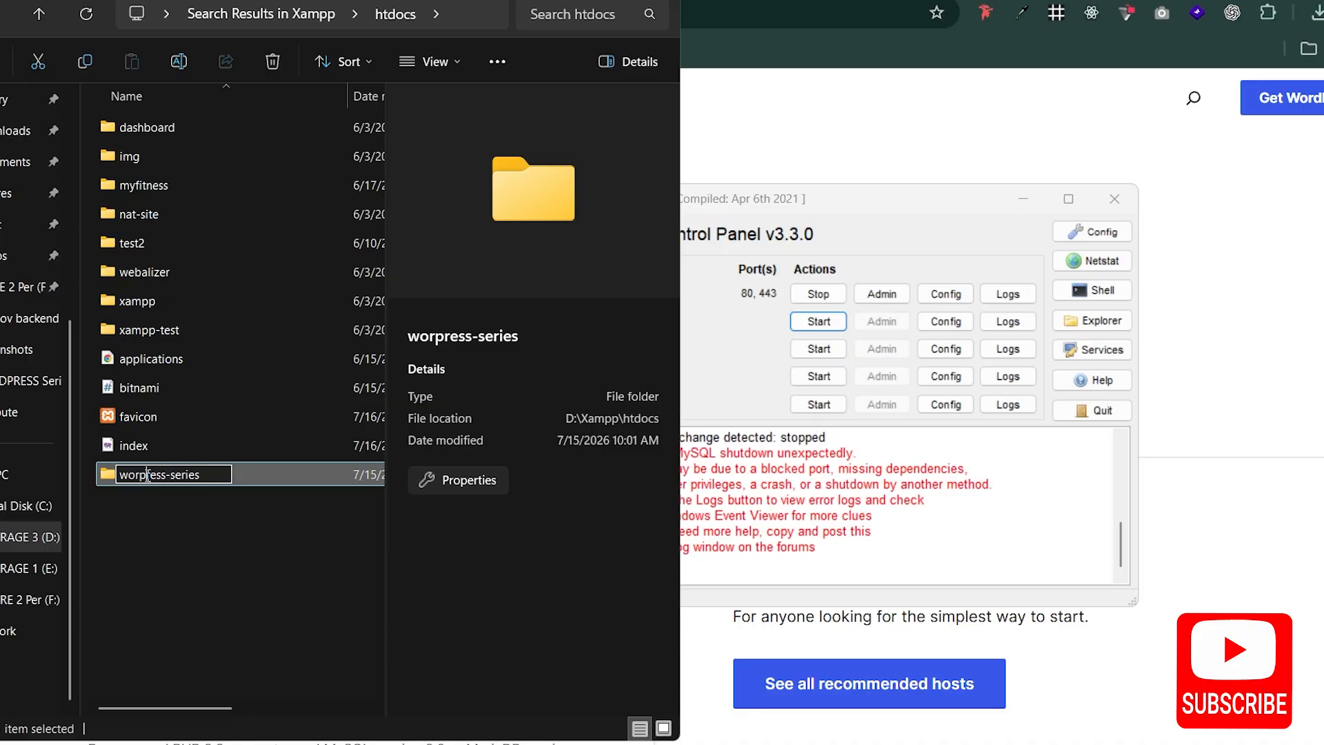
{"action": "type", "text": "d"}
{"action": "key", "text": "Return"}
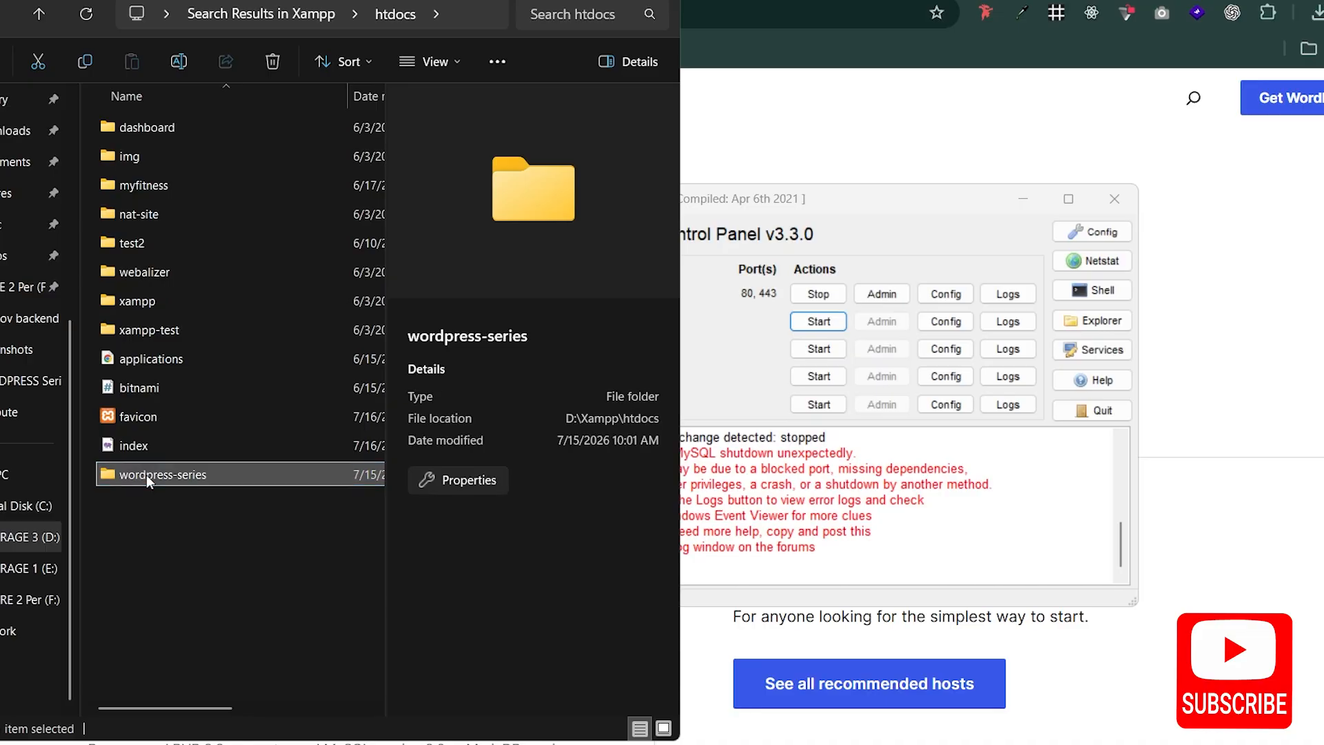
Step: Copy the folder name "wordpress-series" and paste it into the address bar of a new Chrome tab
{"action": "left_click", "coordinate": [146, 476]}
{"action": "key", "text": "ctrl+c"}
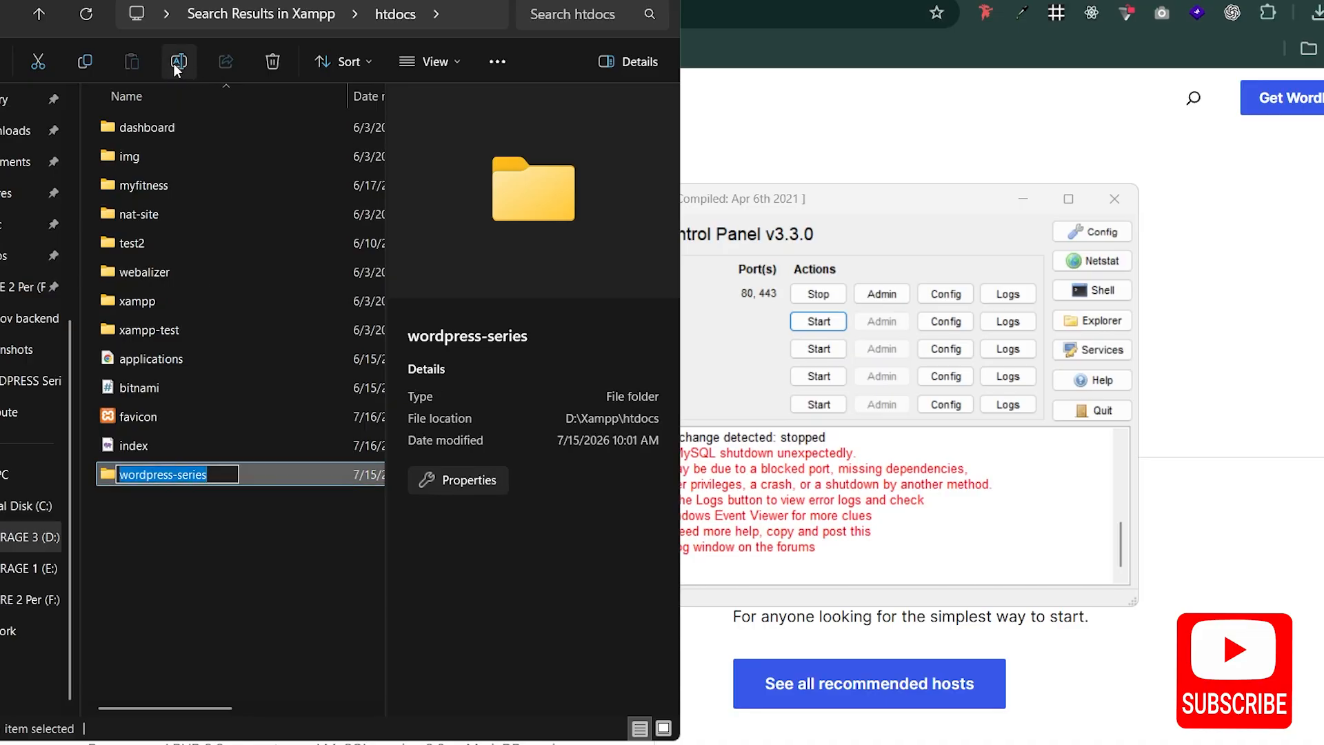
{"action": "left_click", "coordinate": [195, 602]}
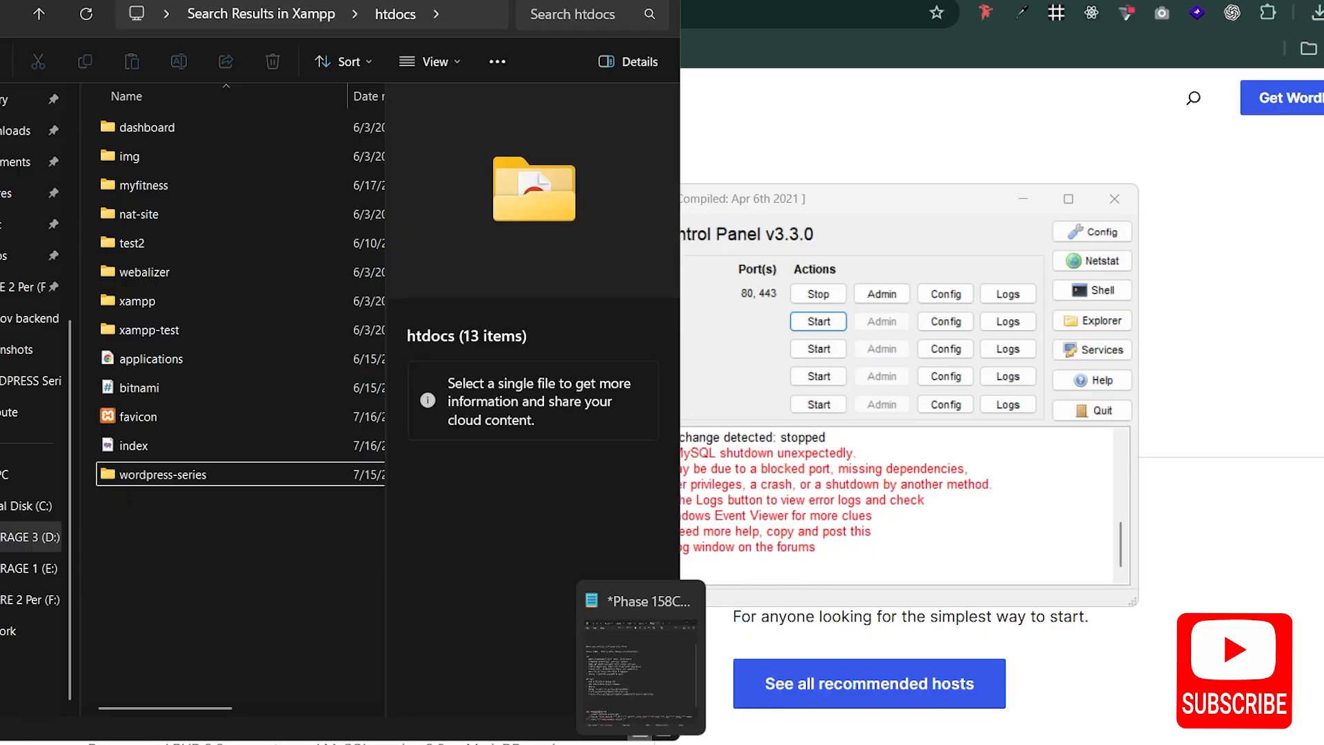
{"action": "left_click", "coordinate": [1095, 138]}
{"action": "key", "text": "ctrl+t"}
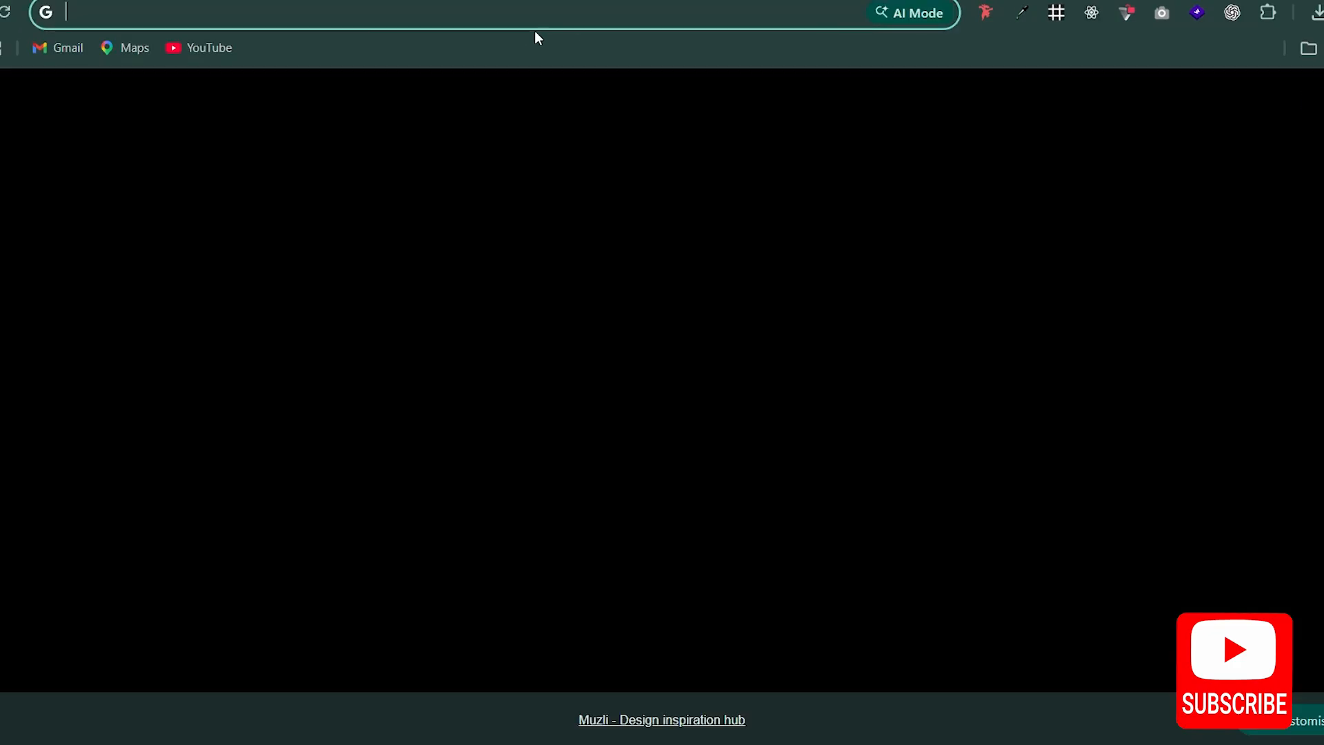
{"action": "key", "text": "ctrl+v"}
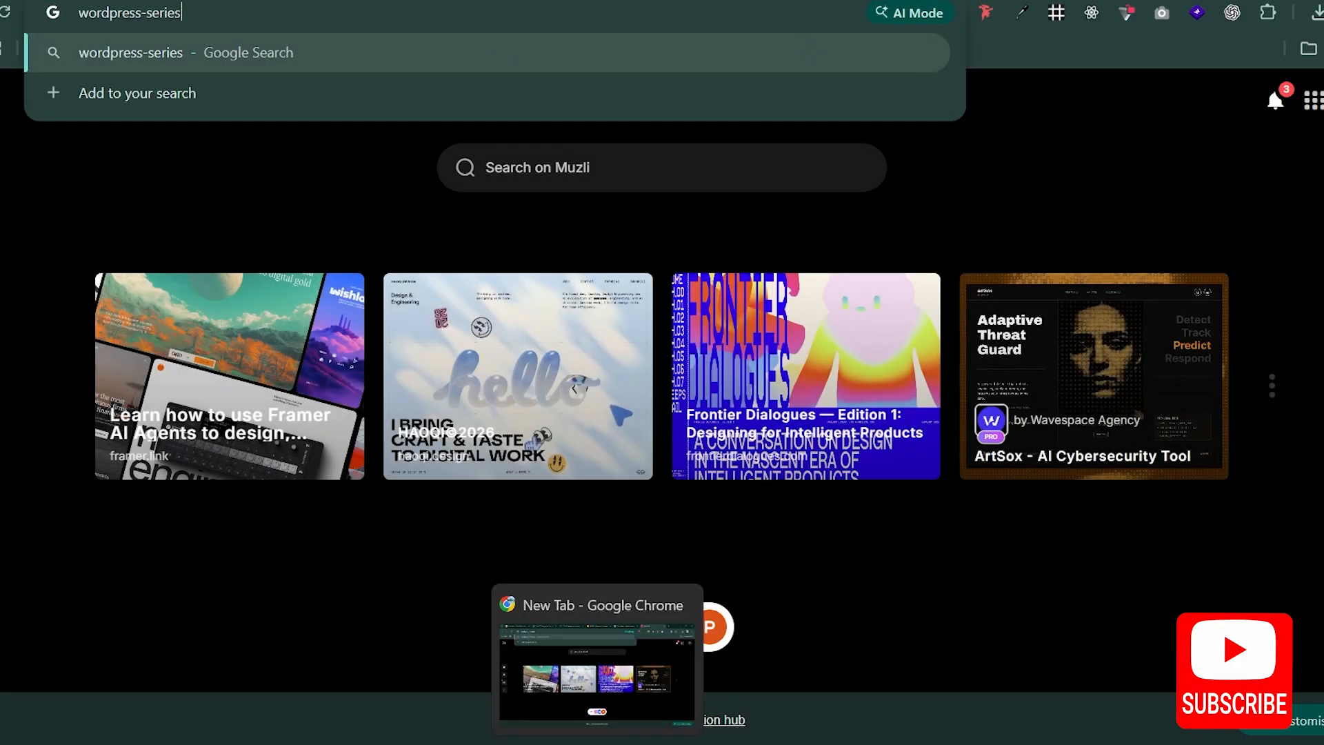
Step: Close the Downloads window in File Explorer and return to the htdocs folder window
{"action": "left_click", "coordinate": [635, 692]}
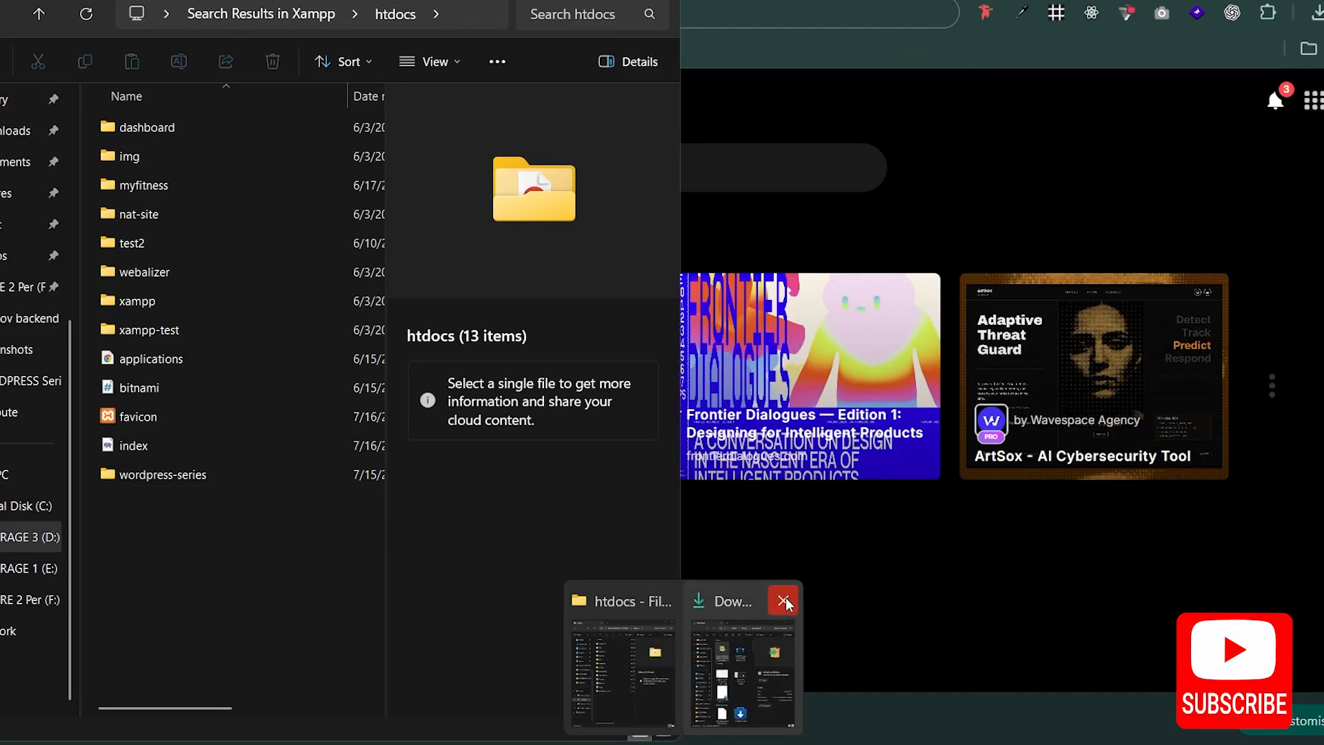
{"action": "left_click", "coordinate": [783, 600]}
{"action": "left_click", "coordinate": [269, 545]}
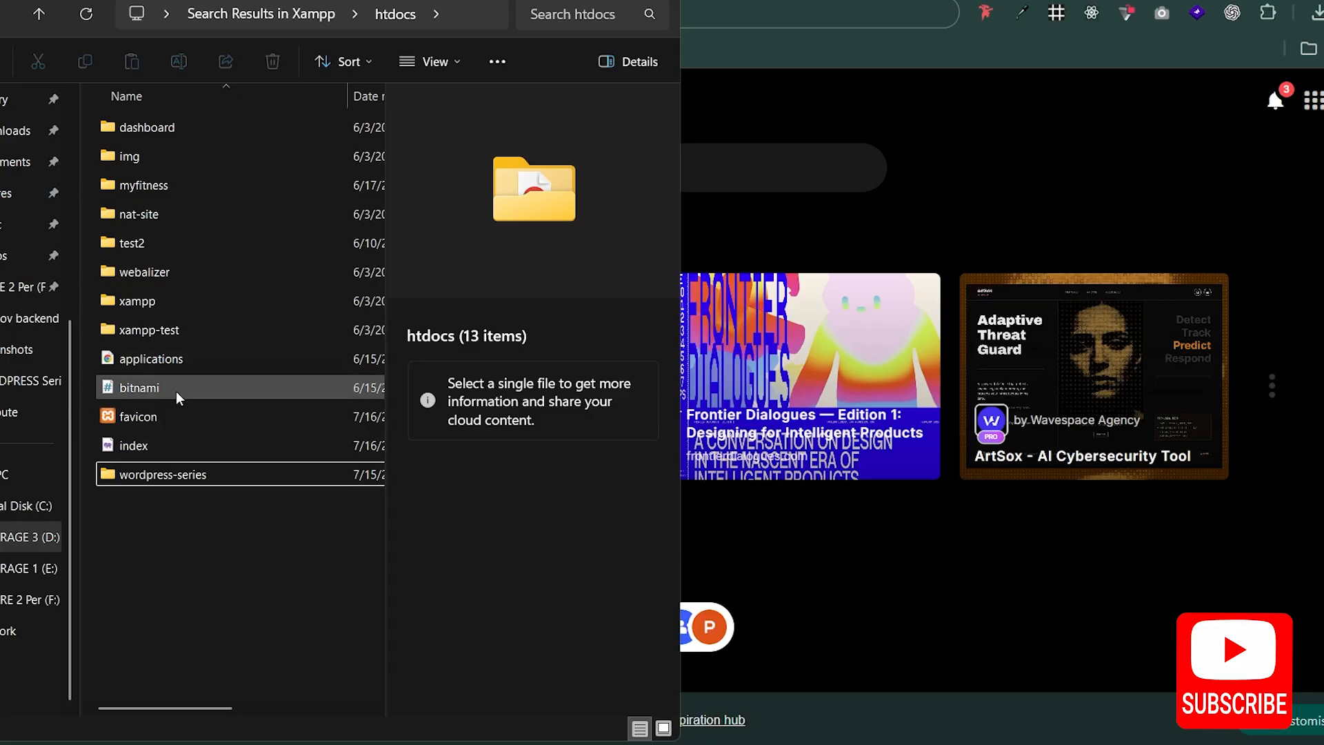
Step: Open the wordpress folder inside Wordpress-Xampp on the STORAGE 3 (D:) drive
{"action": "left_click", "coordinate": [41, 17]}
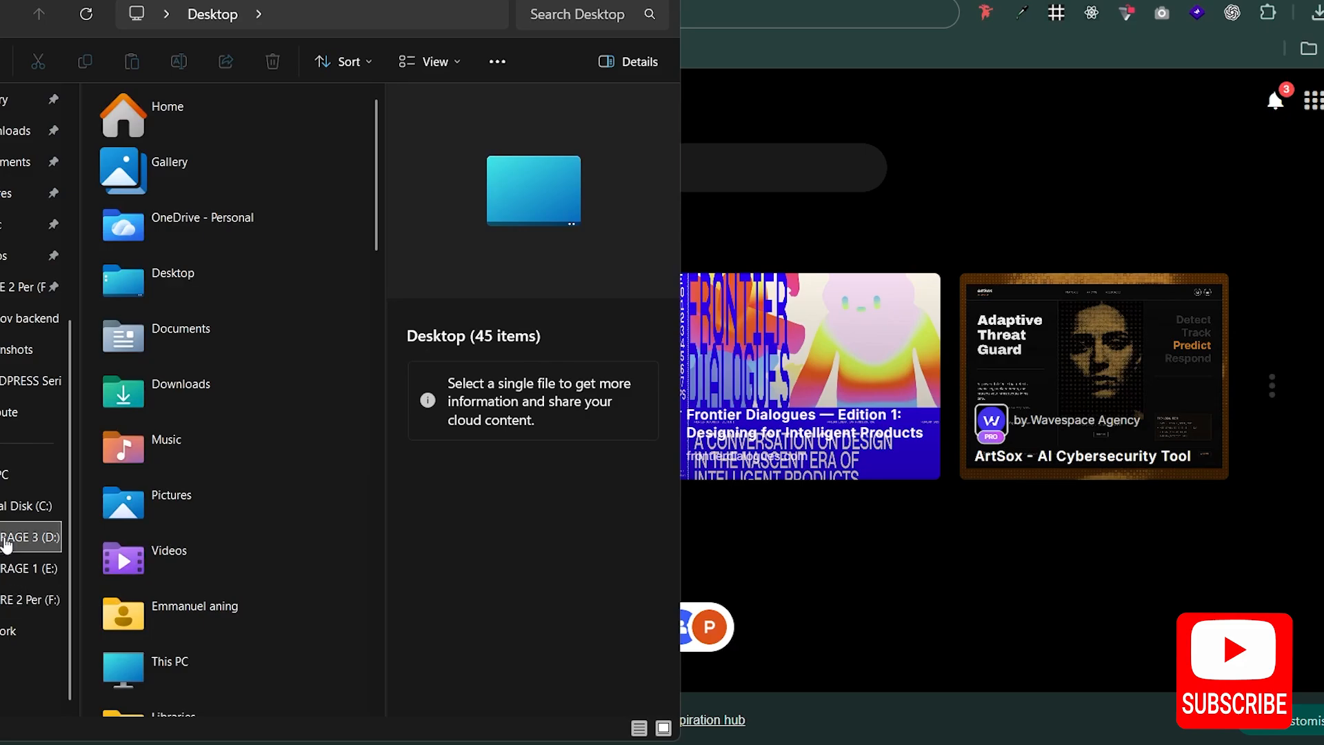
{"action": "left_click", "coordinate": [5, 541]}
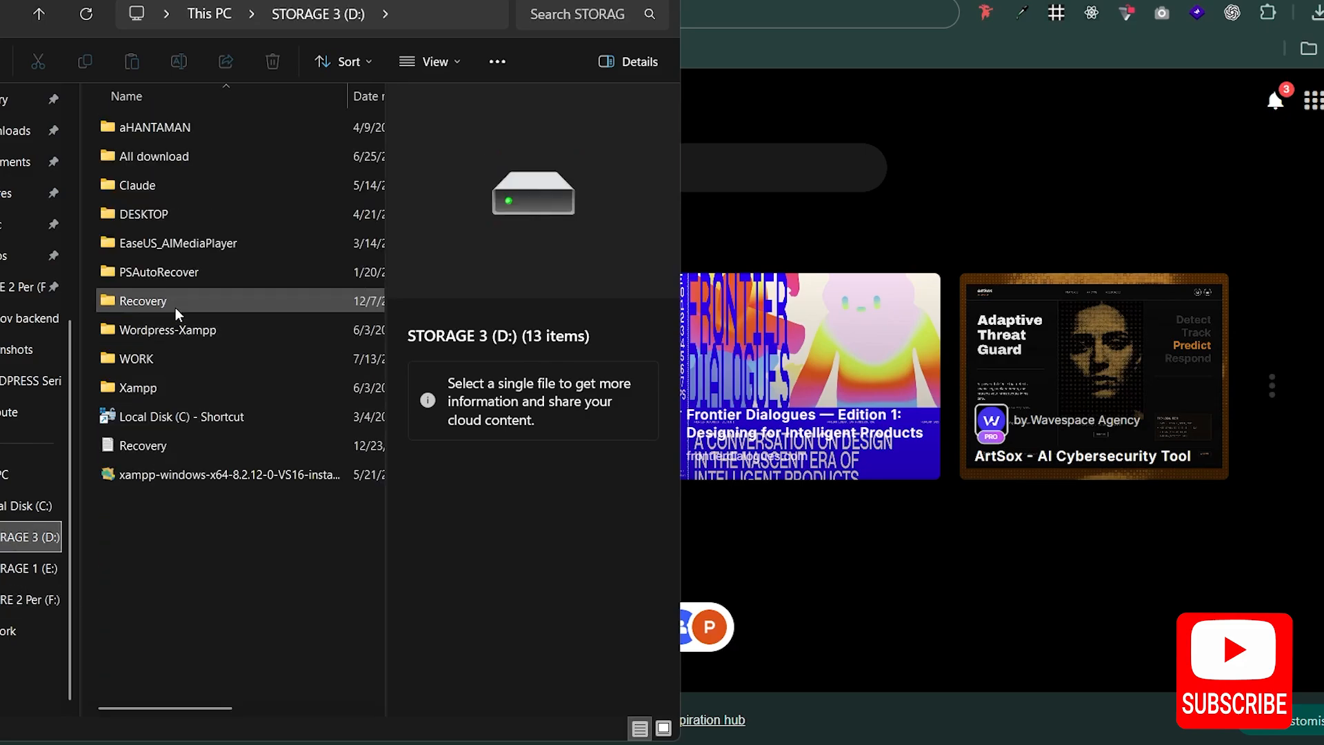
{"action": "double_click", "coordinate": [177, 325]}
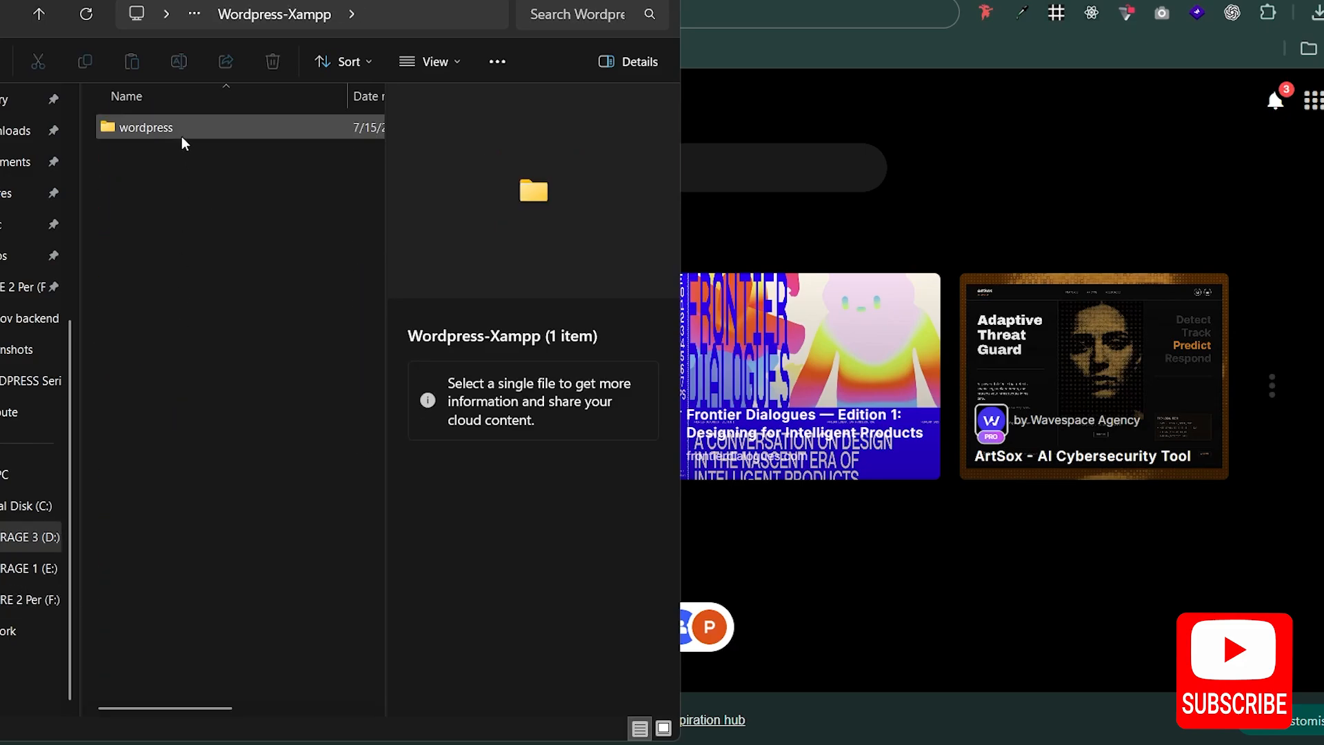
{"action": "double_click", "coordinate": [182, 129]}
Step: Extract the wordpress-7.0 archive into its current folder with WinRAR
{"action": "left_click", "coordinate": [197, 135]}
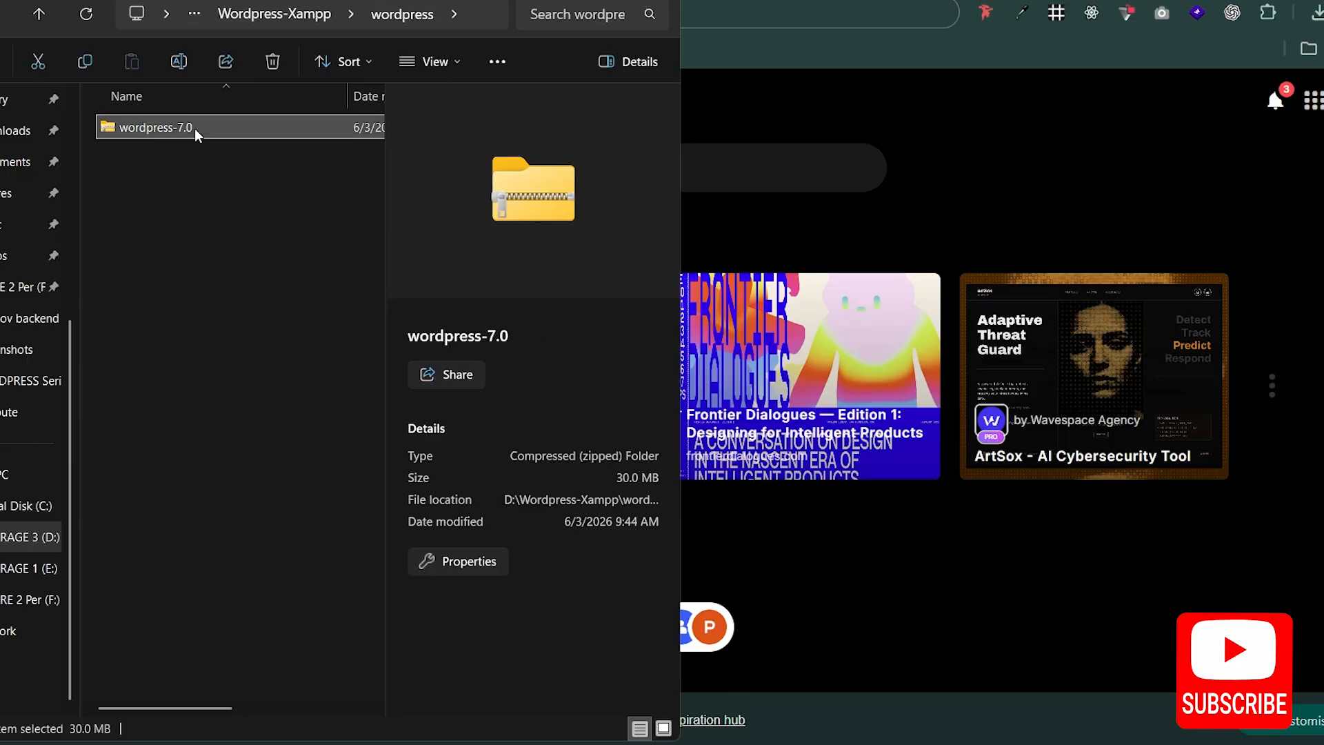
{"action": "right_click", "coordinate": [195, 135]}
{"action": "mouse_move", "coordinate": [316, 468]}
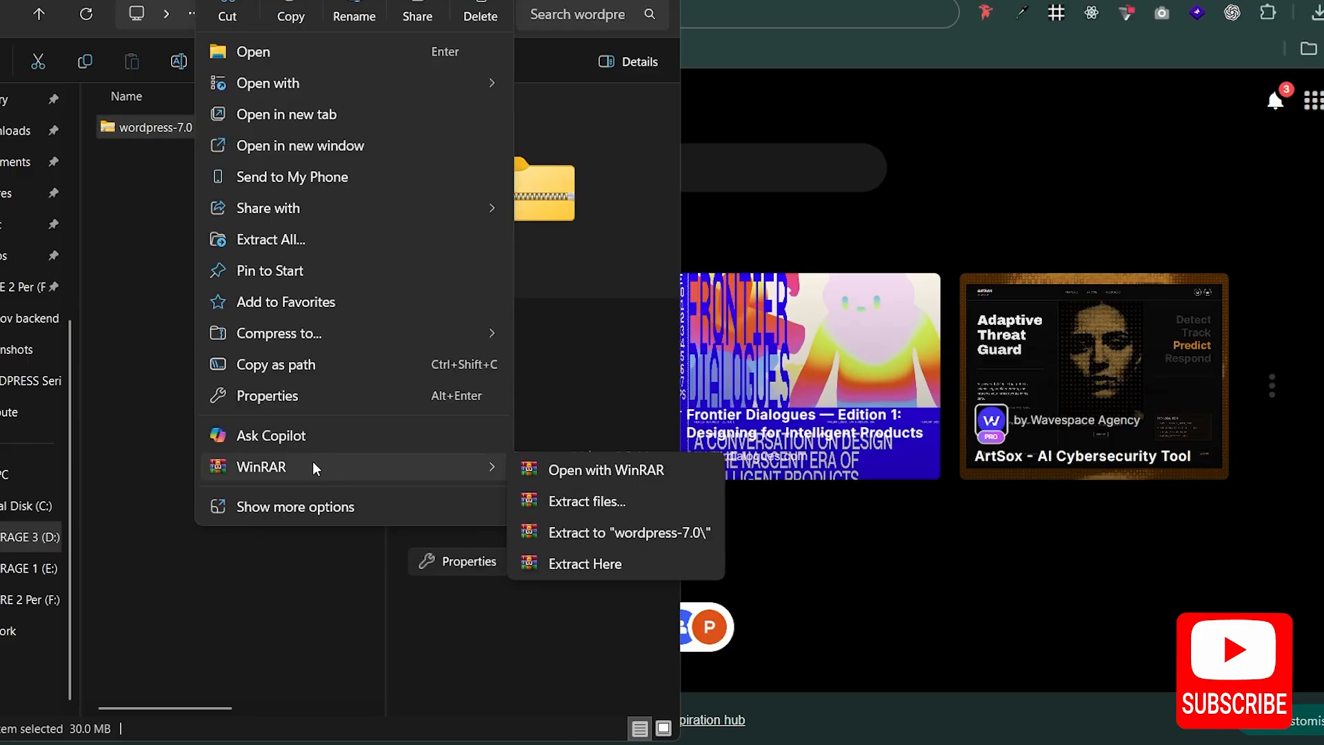
{"action": "left_click", "coordinate": [567, 564]}
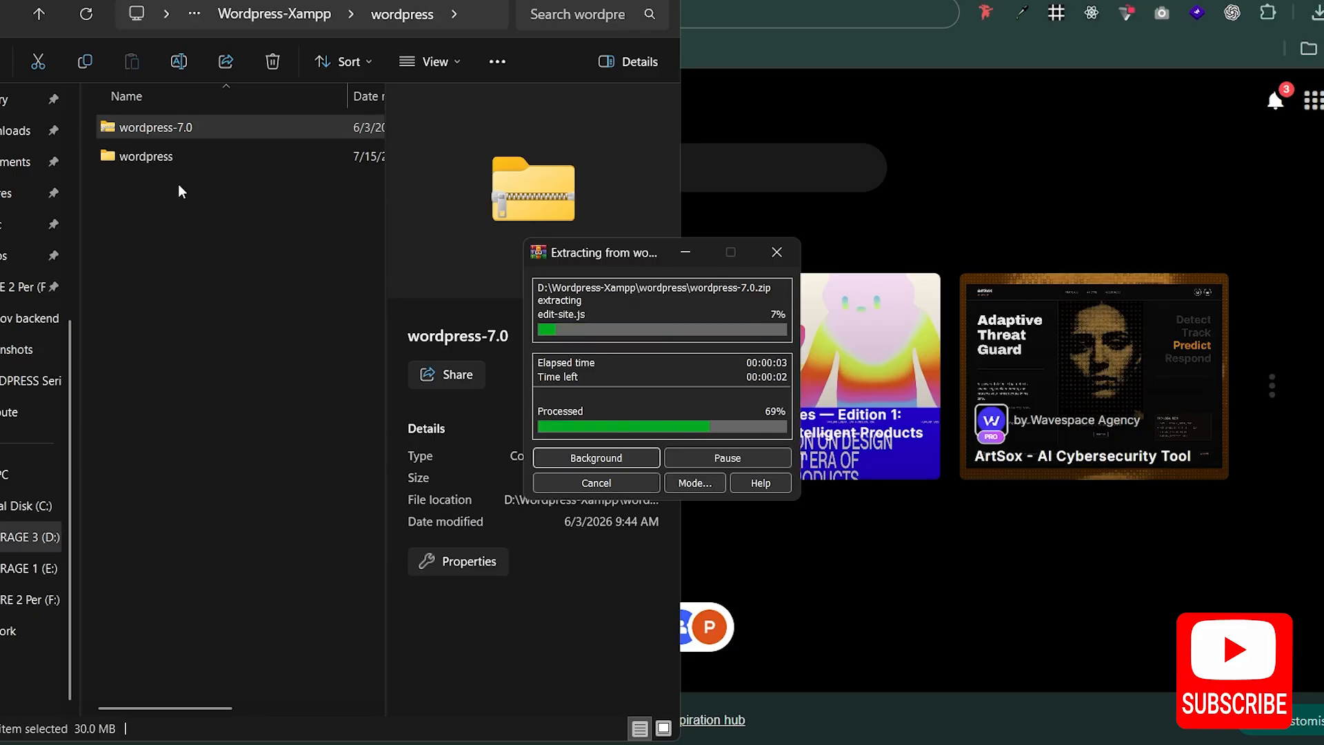
Step: Examine the contents of the extracted wordpress folder, including its wp-admin and wp-content subfolders
{"action": "double_click", "coordinate": [168, 157]}
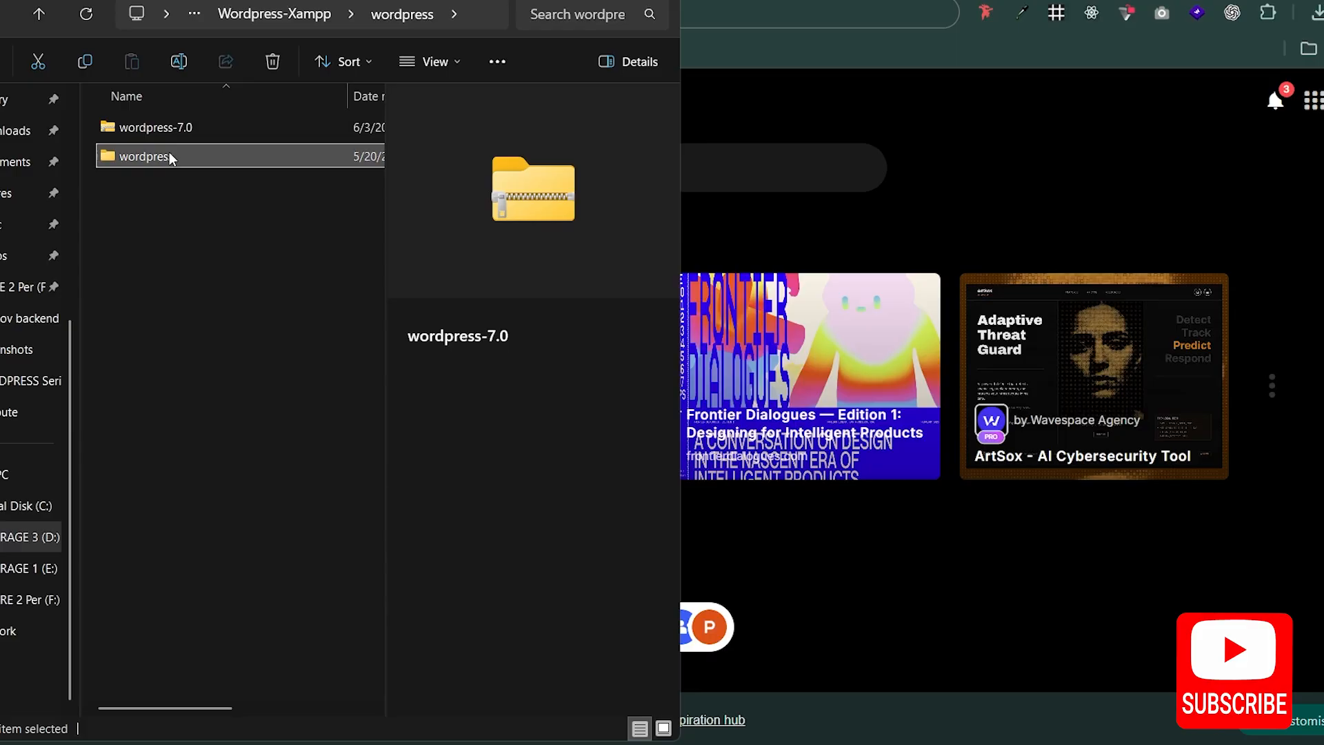
{"action": "key", "text": "ctrl+a"}
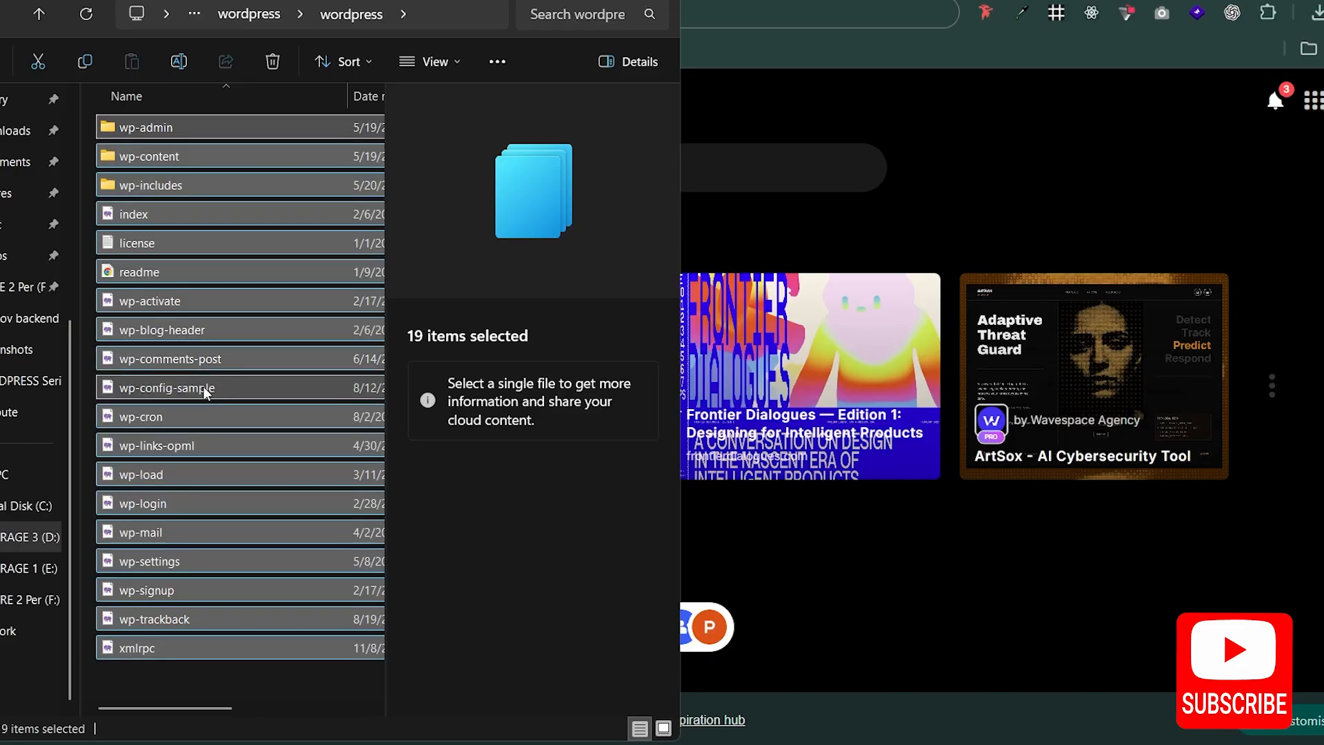
{"action": "left_click", "coordinate": [247, 240]}
{"action": "double_click", "coordinate": [186, 134]}
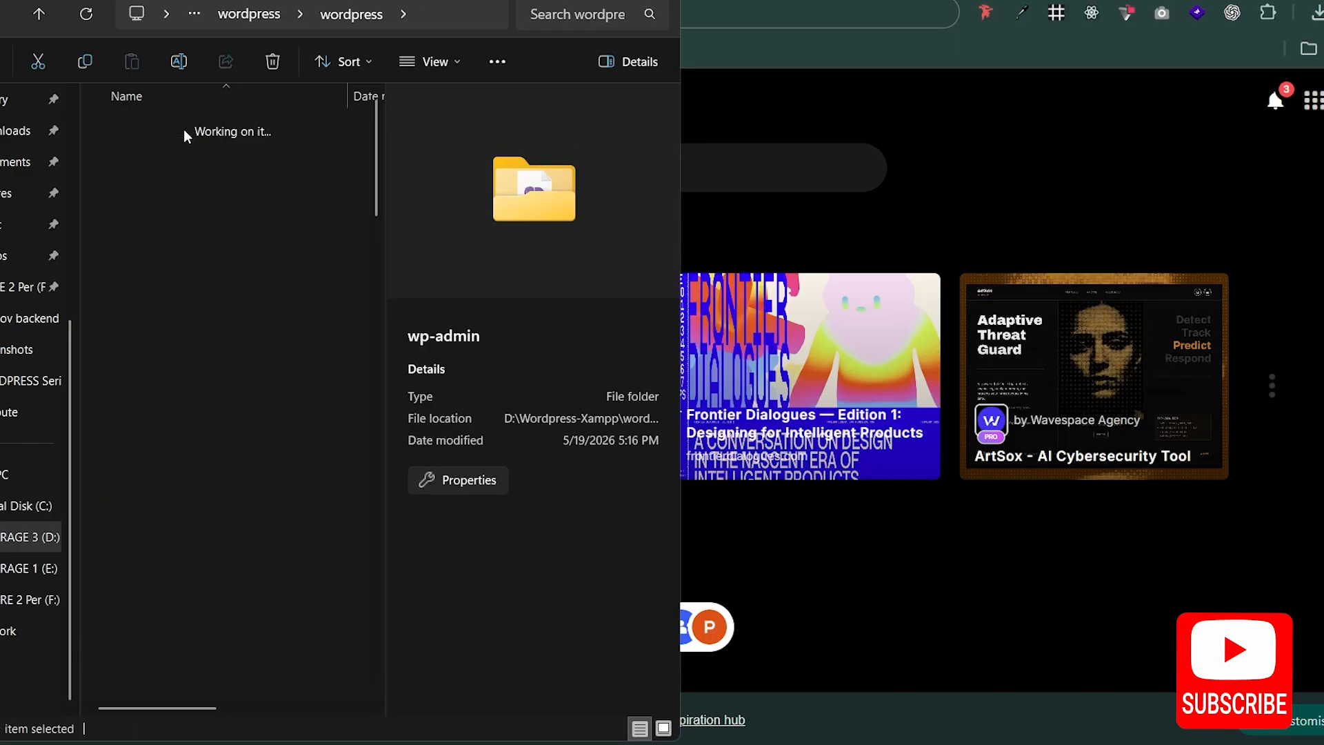
{"action": "left_click", "coordinate": [40, 17]}
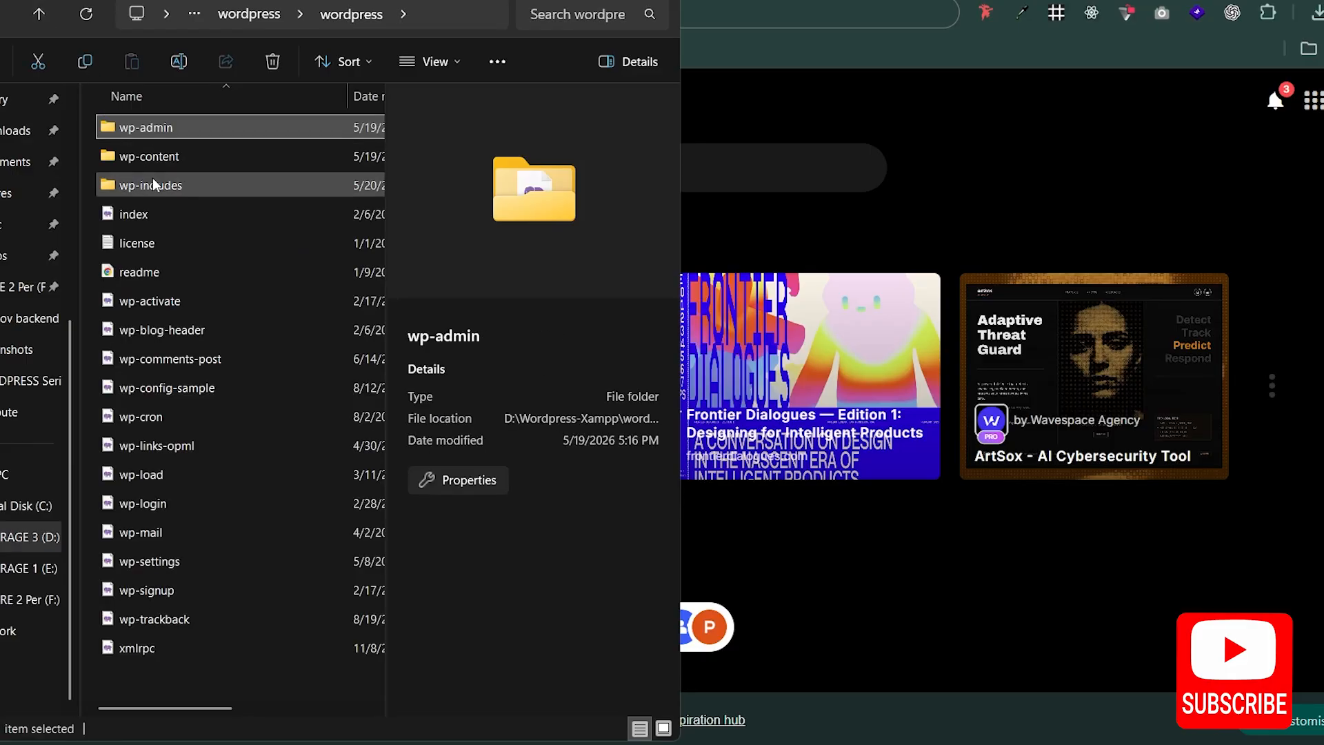
{"action": "double_click", "coordinate": [163, 154]}
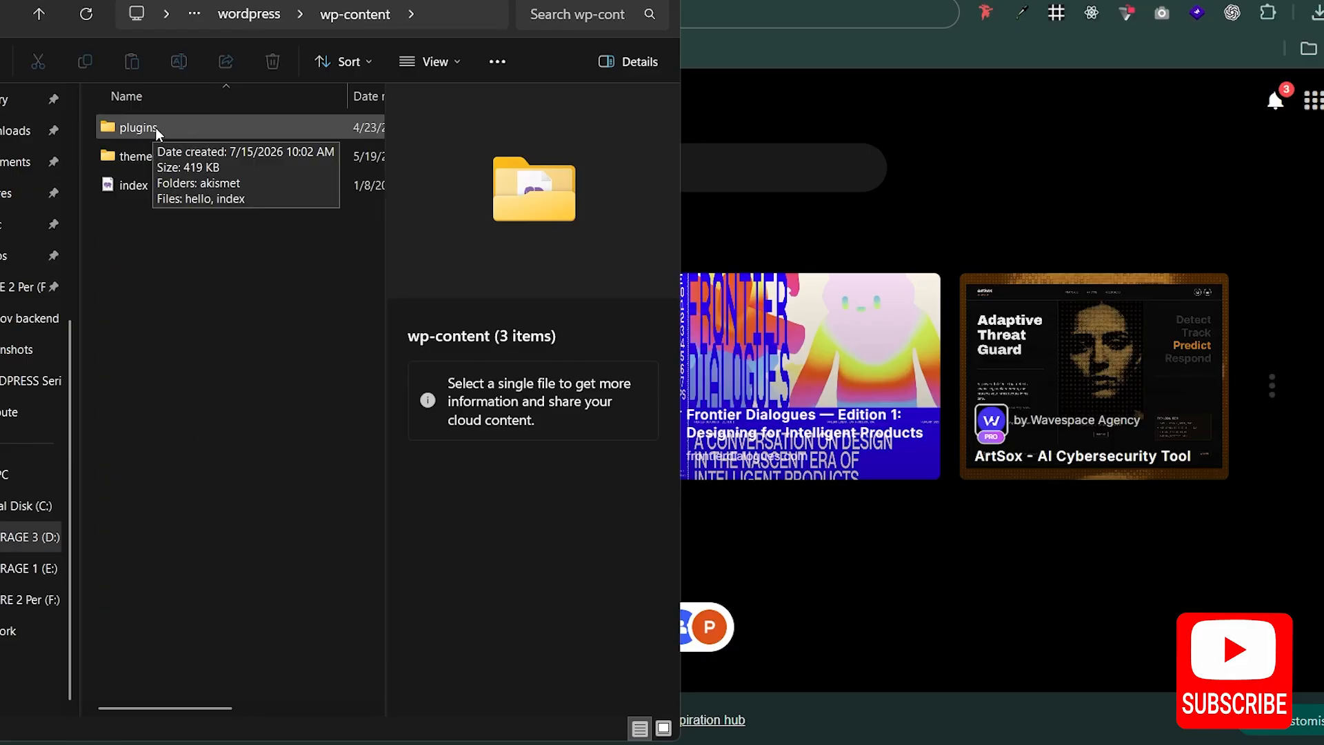
{"action": "left_click", "coordinate": [39, 15]}
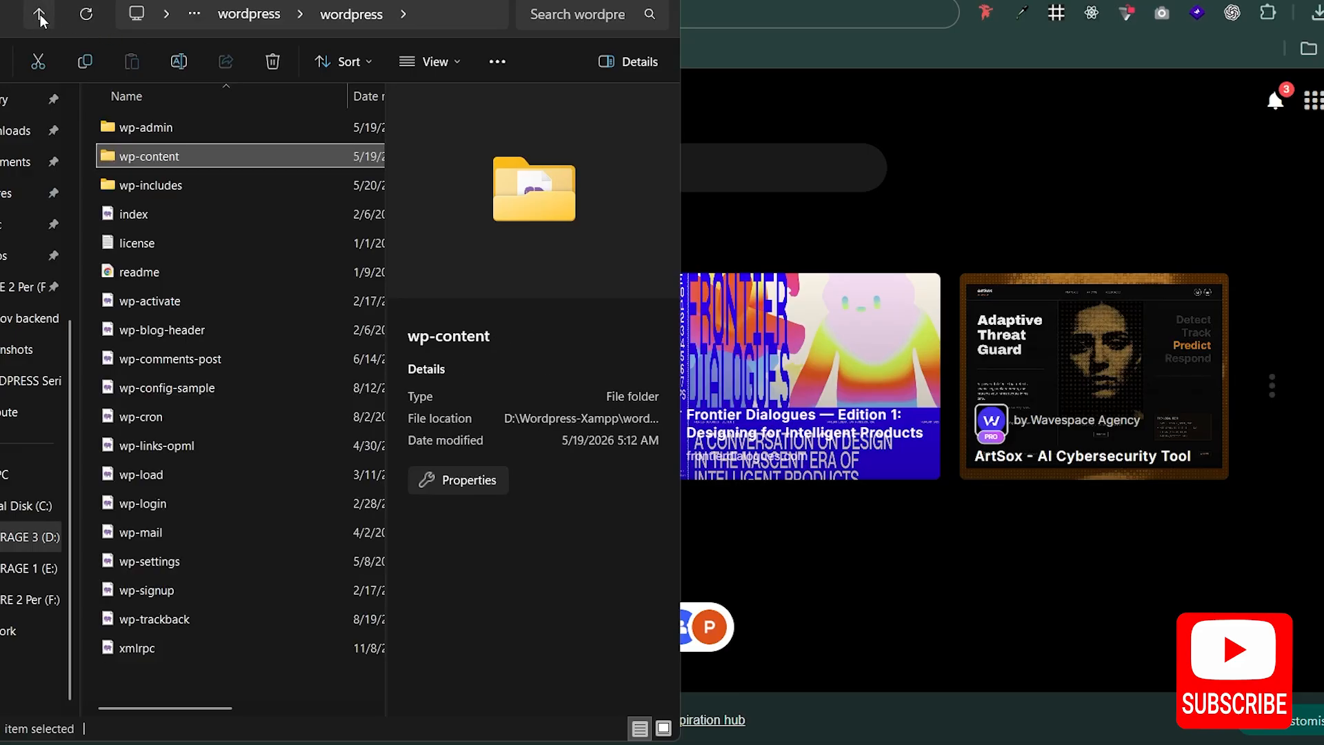
Step: Copy all files and folders of the extracted wordpress folder and go back up to the STORAGE 3 (D:) drive
{"action": "key", "text": "ctrl+a"}
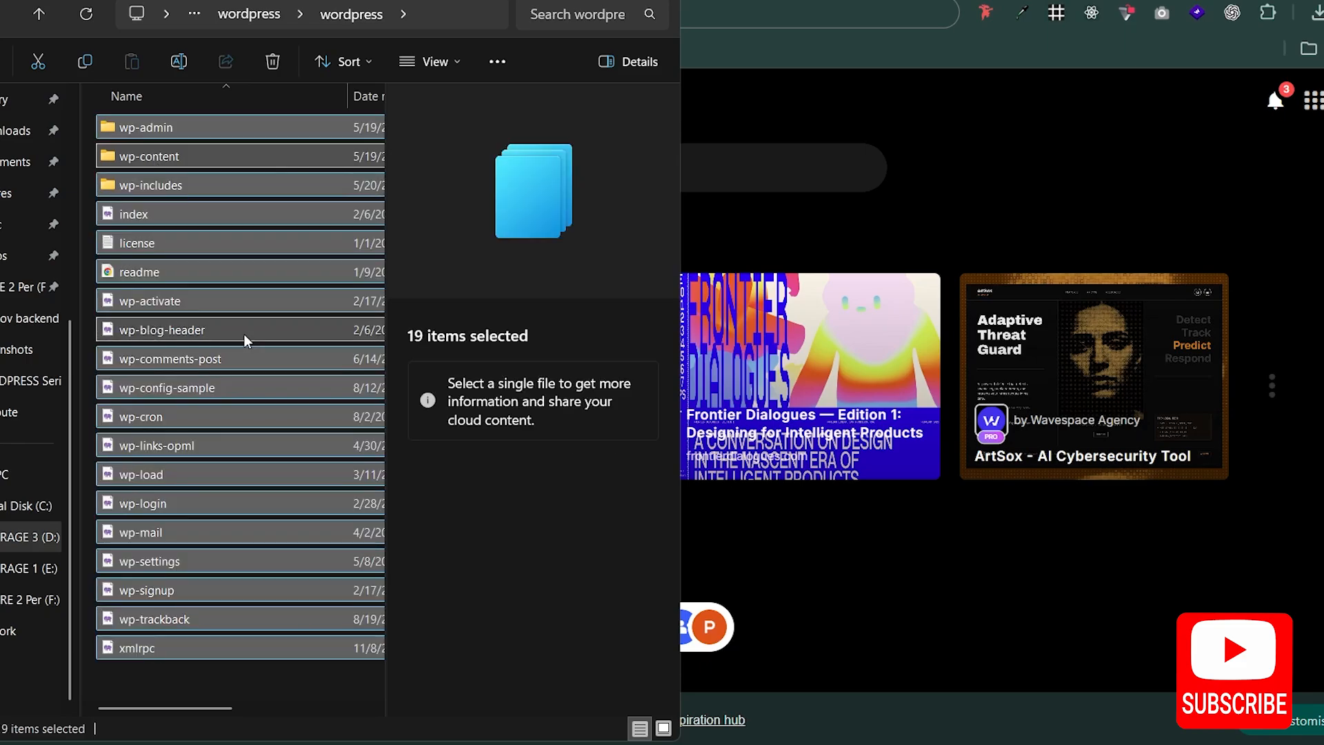
{"action": "left_click", "coordinate": [85, 62]}
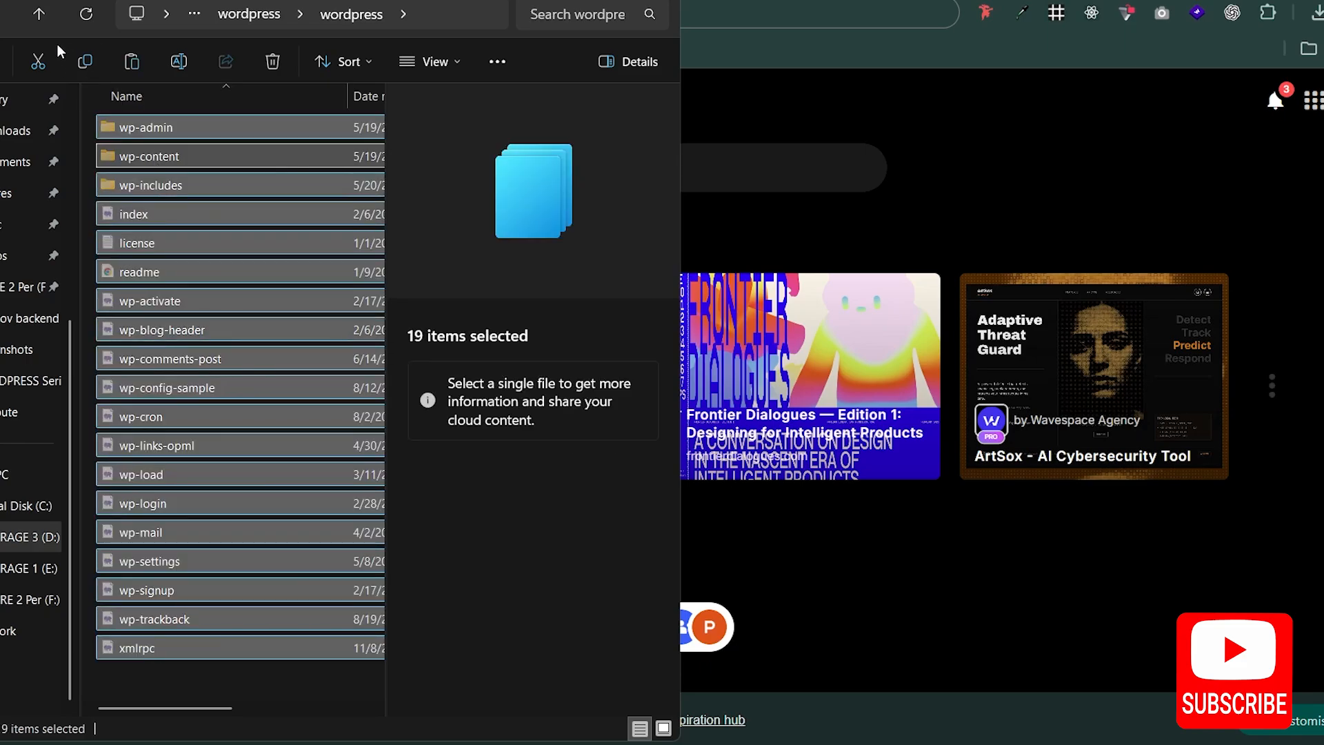
{"action": "left_click", "coordinate": [39, 15]}
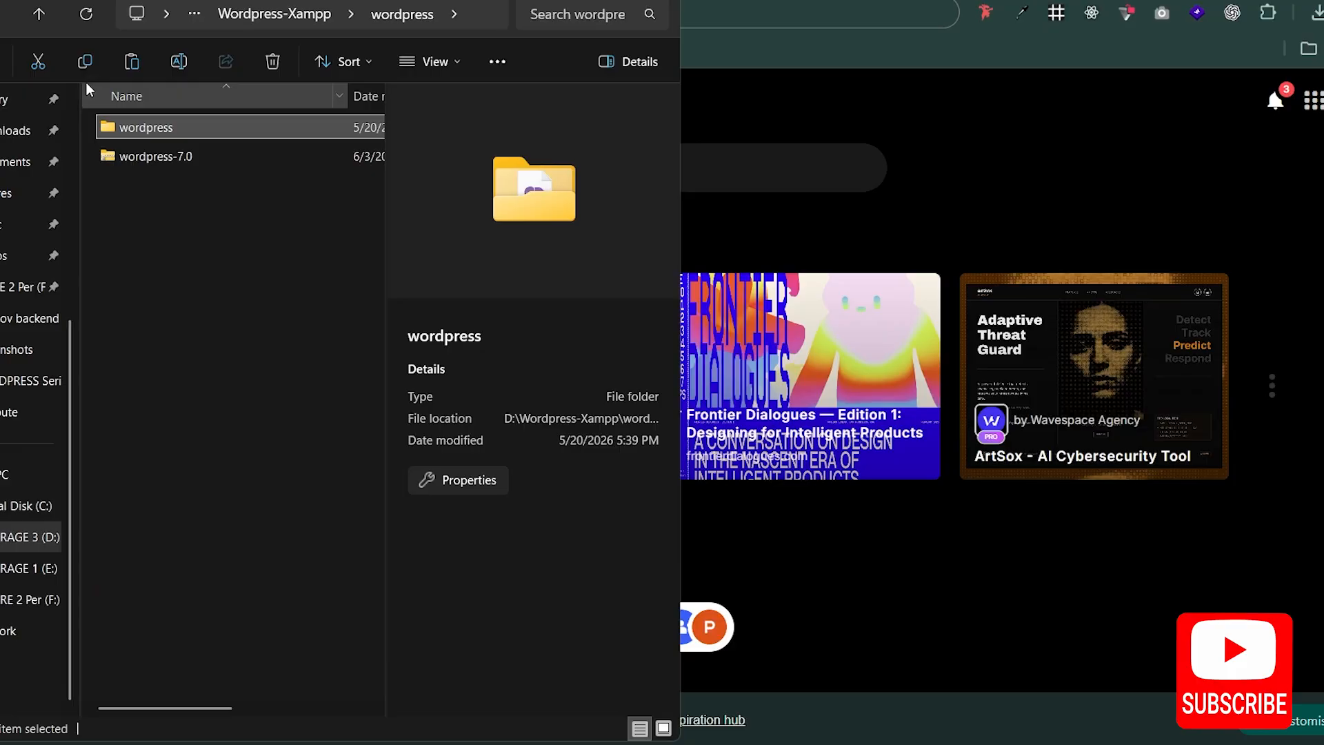
{"action": "left_click", "coordinate": [40, 15]}
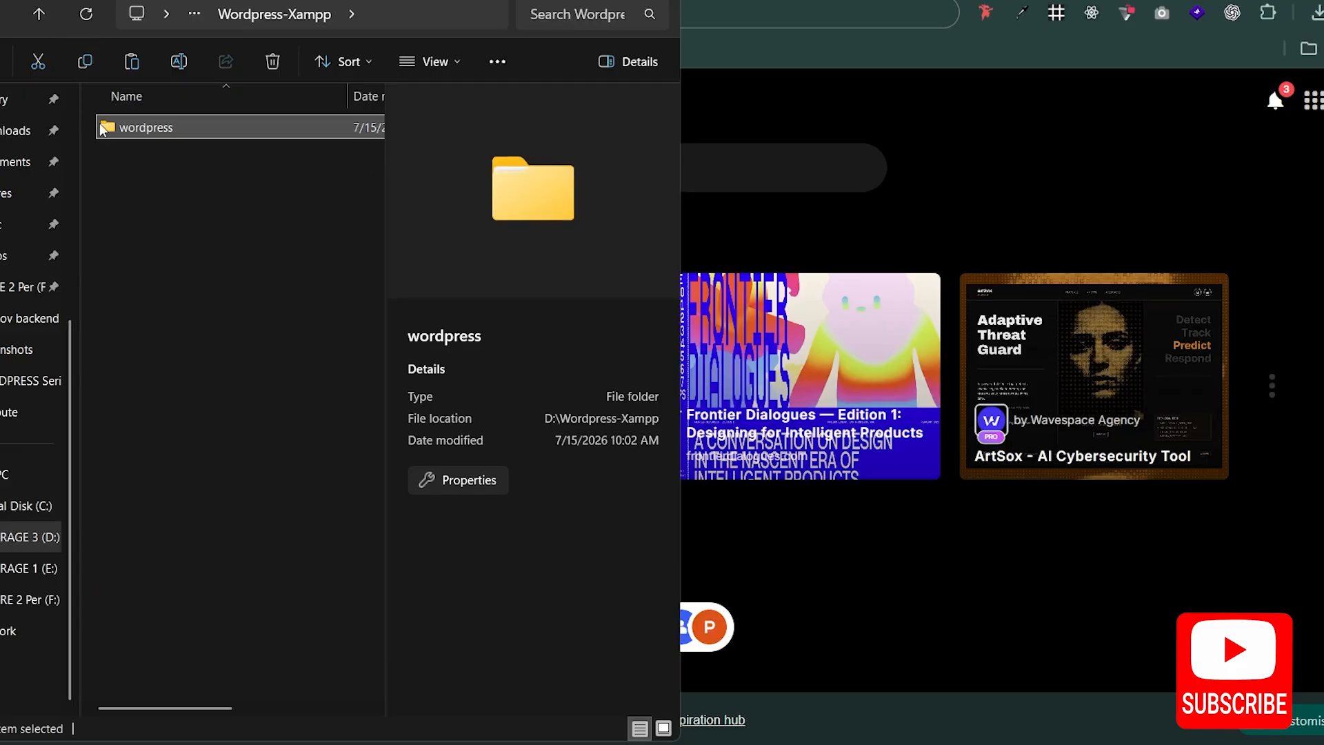
{"action": "left_click", "coordinate": [39, 16]}
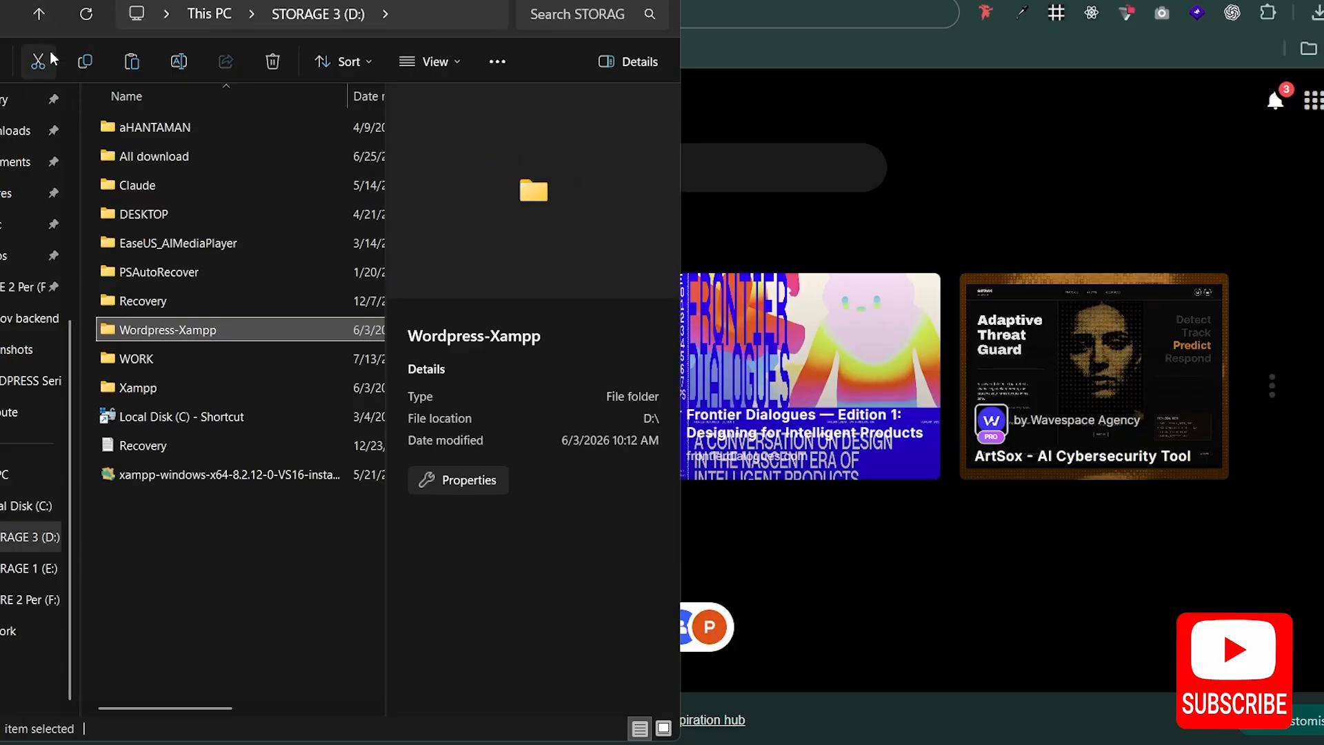
Step: Search the Xampp folder for "htdoc" and open the htdocs folder
{"action": "double_click", "coordinate": [145, 389]}
{"action": "left_click", "coordinate": [580, 16]}
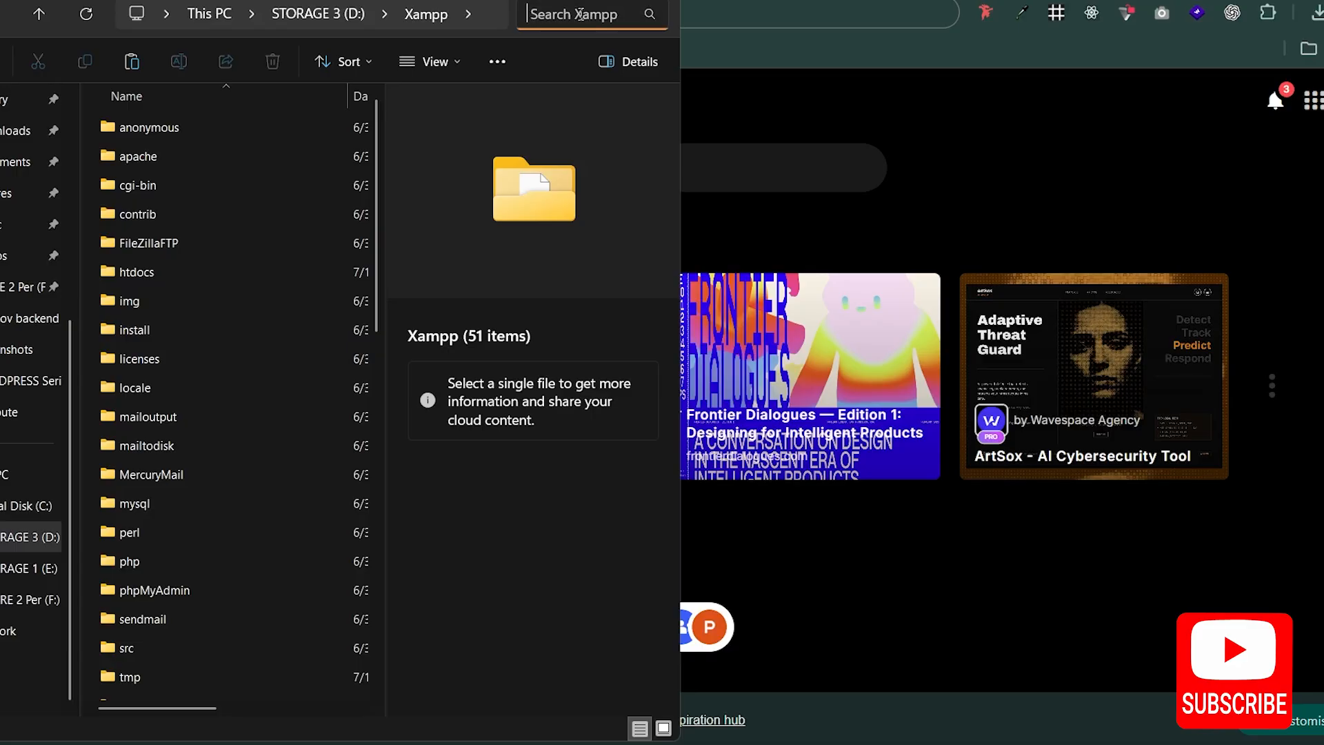
{"action": "type", "text": "htdo"}
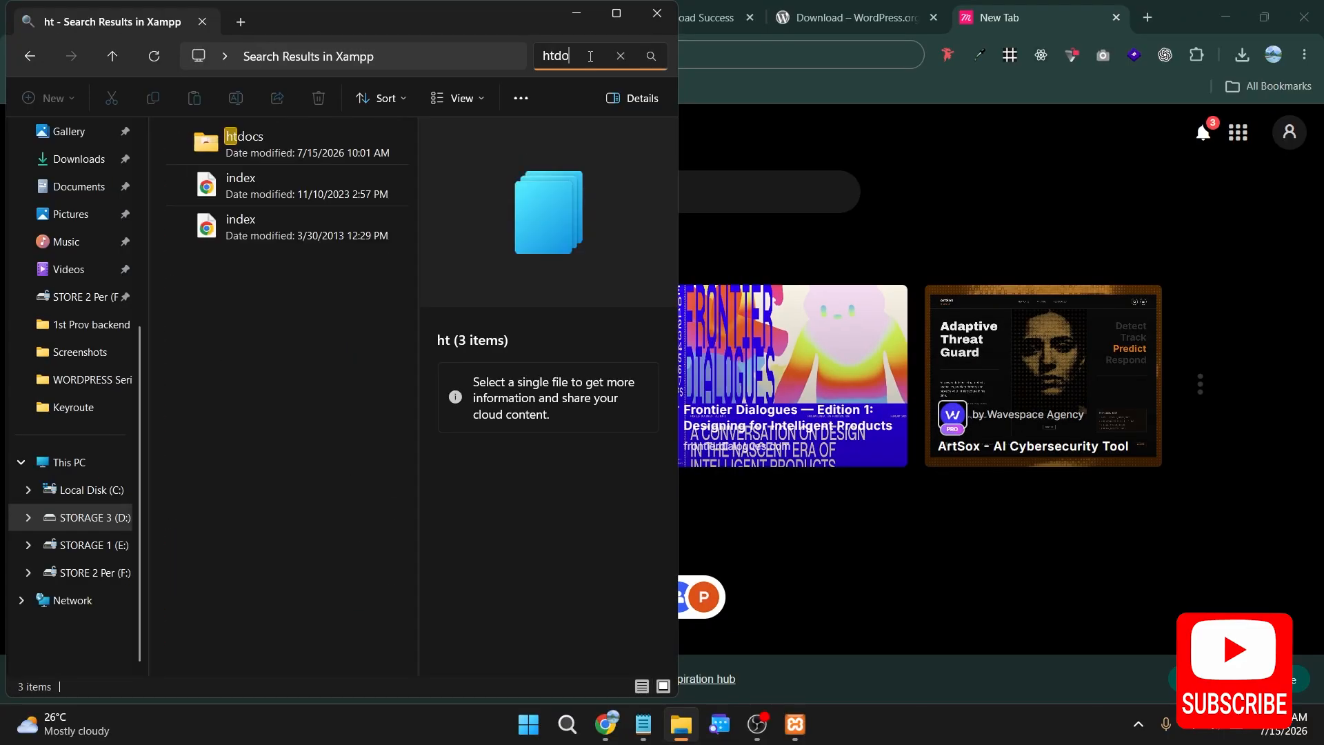
{"action": "type", "text": "c"}
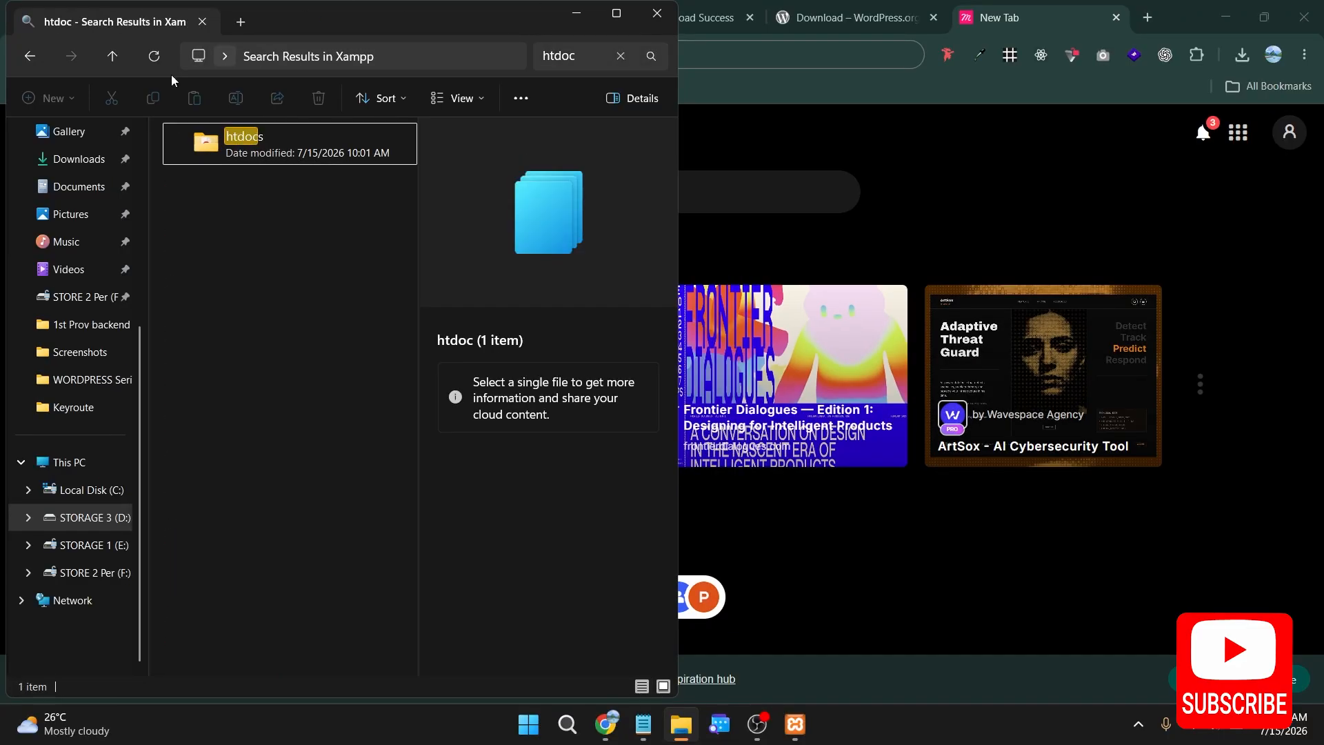
{"action": "double_click", "coordinate": [211, 153]}
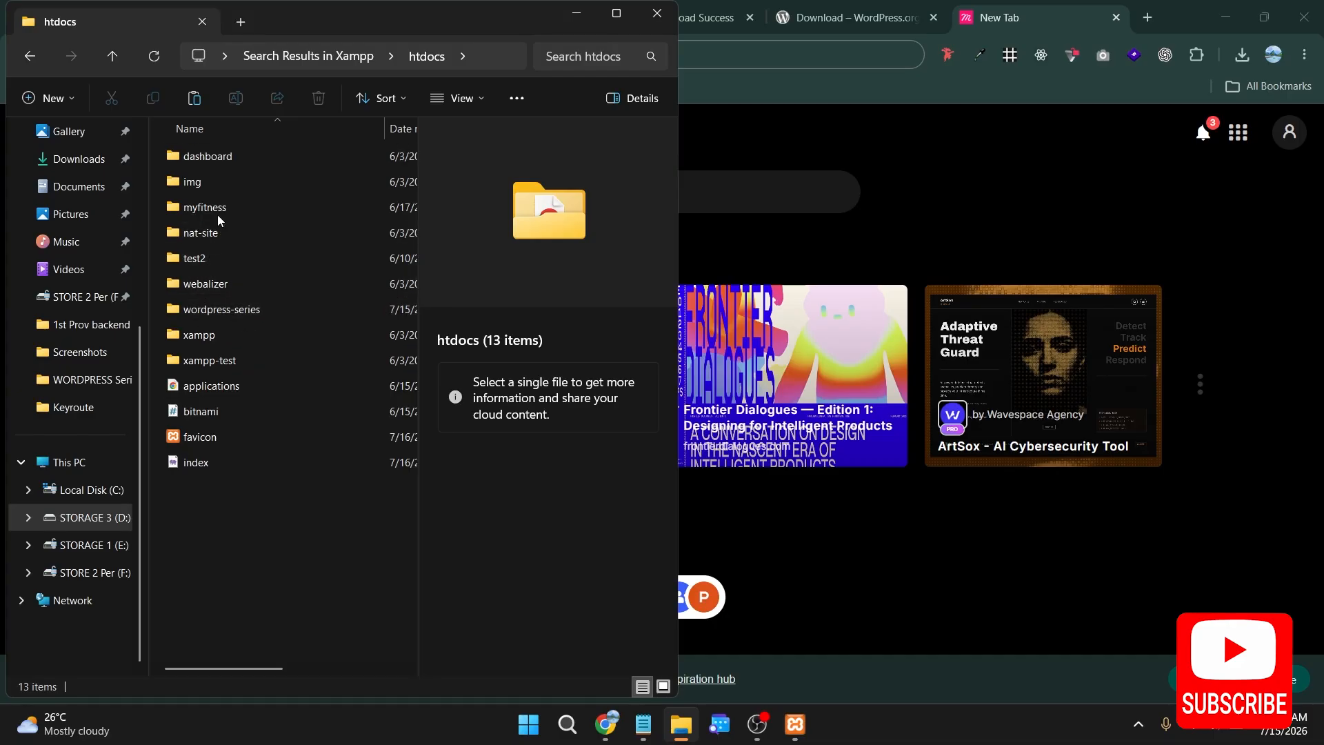
Step: Paste the copied WordPress files into the wordpress-series folder and return to htdocs
{"action": "double_click", "coordinate": [226, 312]}
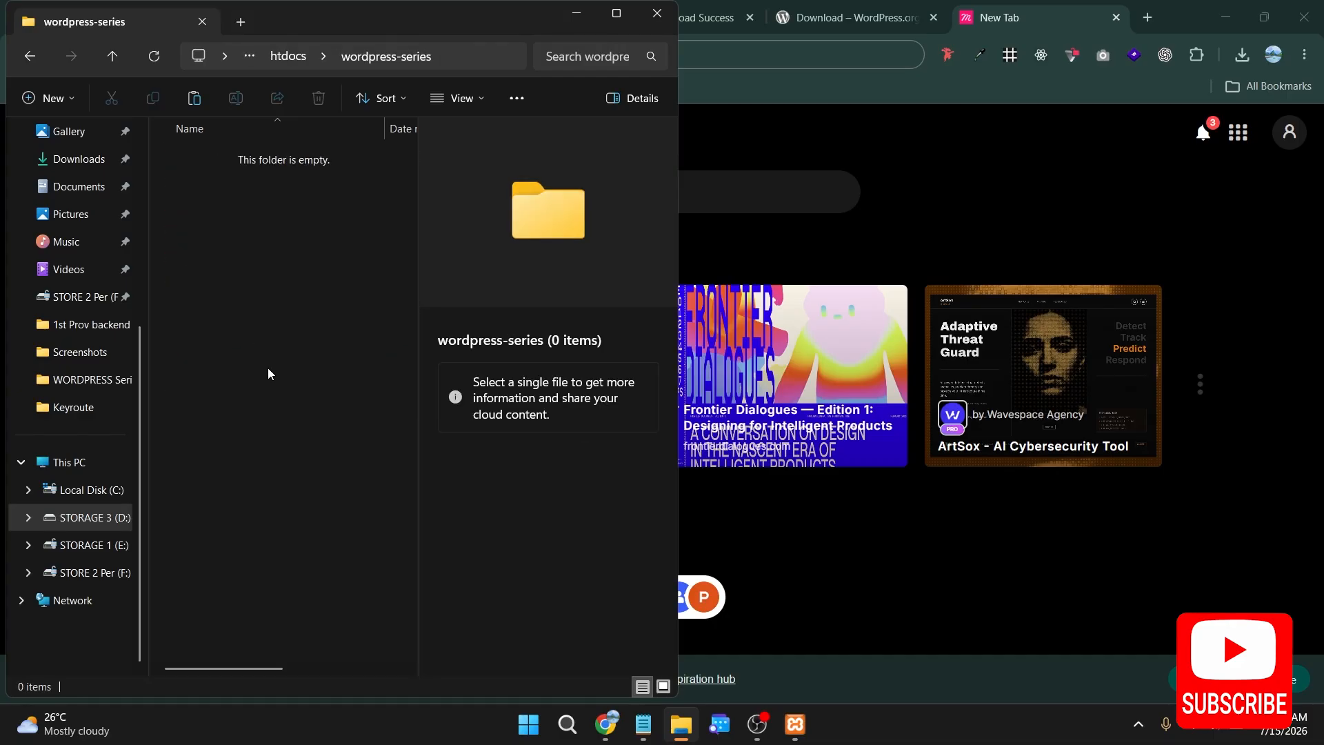
{"action": "key", "text": "ctrl+v"}
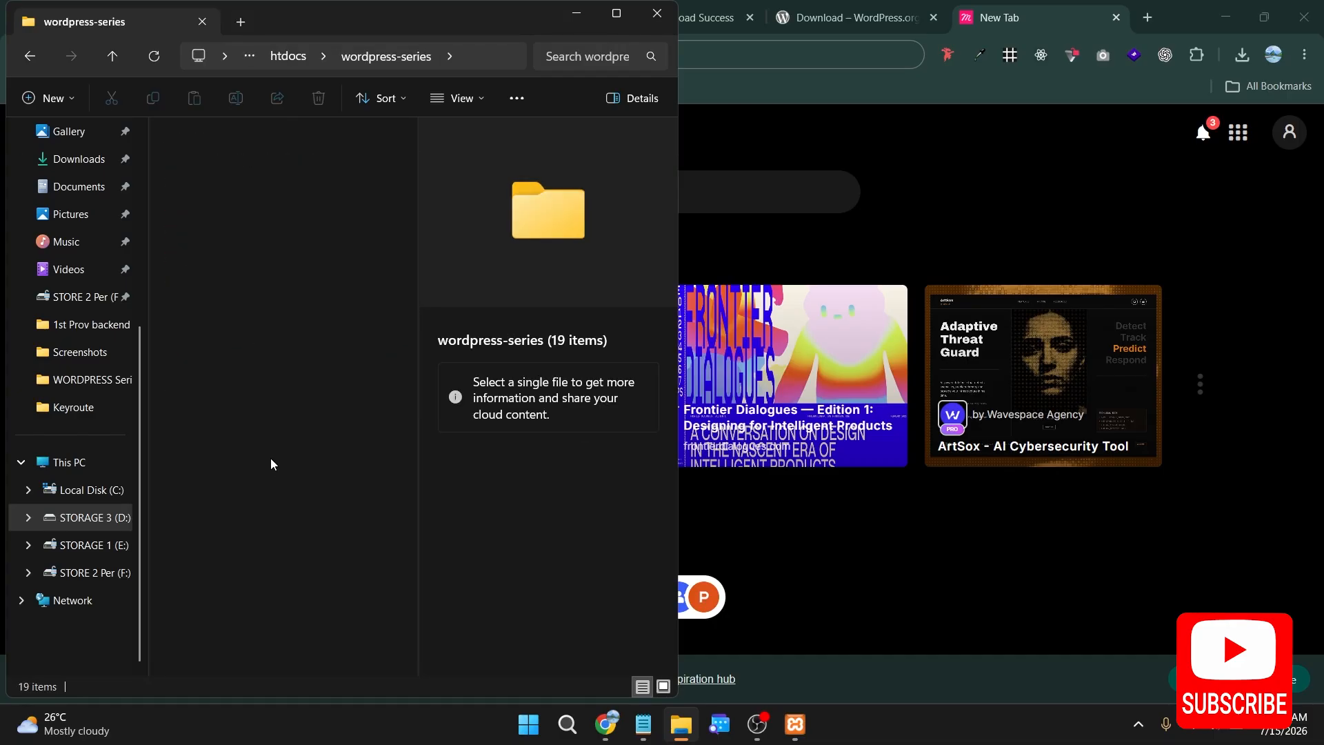
{"action": "left_click", "coordinate": [113, 56]}
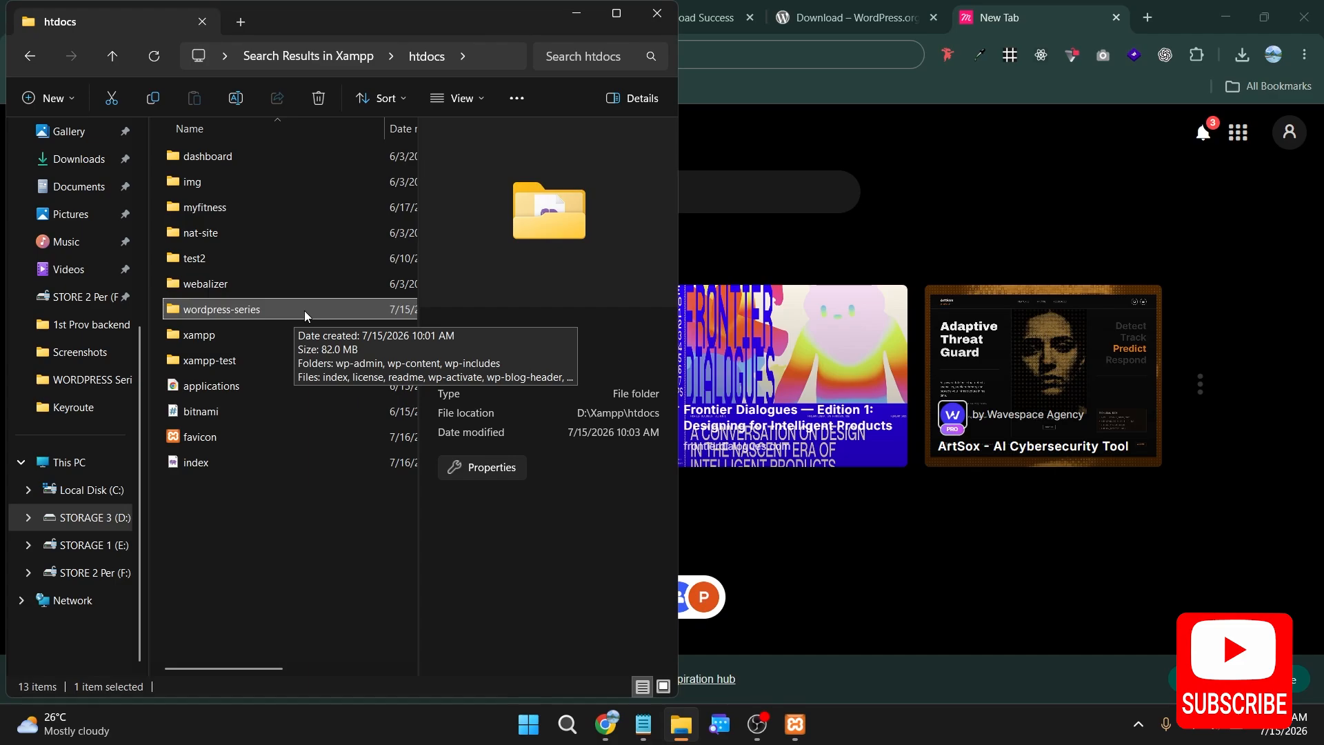
Step: Switch to the XAMPP Control Panel and try to start the MySQL module
{"action": "left_click", "coordinate": [821, 17]}
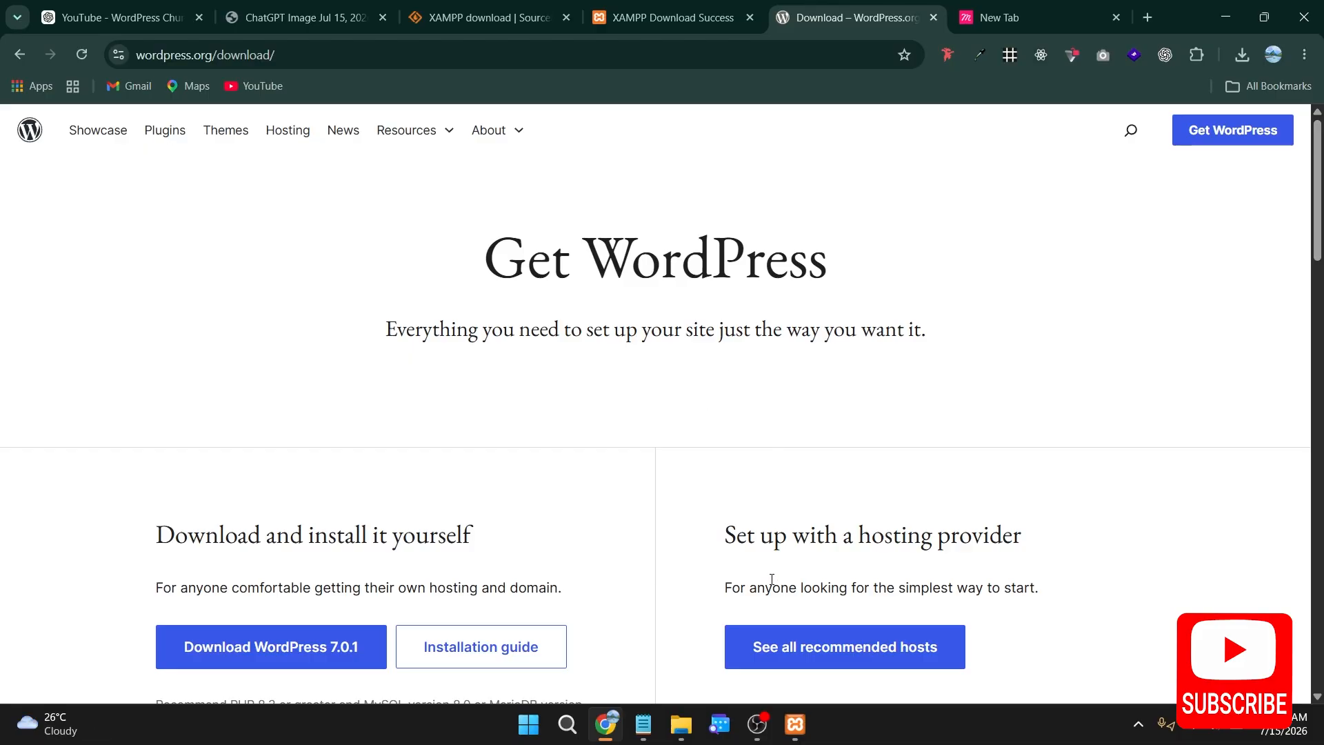
{"action": "left_click", "coordinate": [795, 724]}
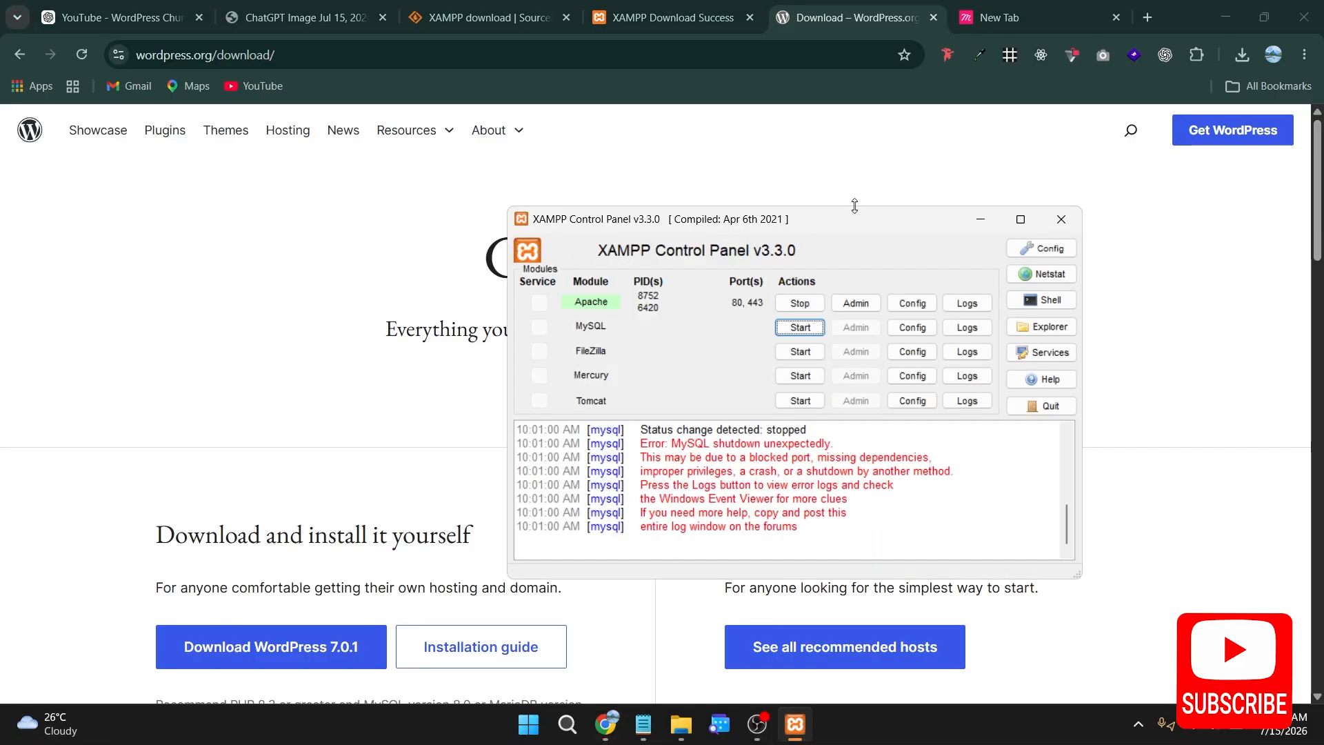
{"action": "left_click_drag", "start_coordinate": [854, 218], "coordinate": [604, 172]}
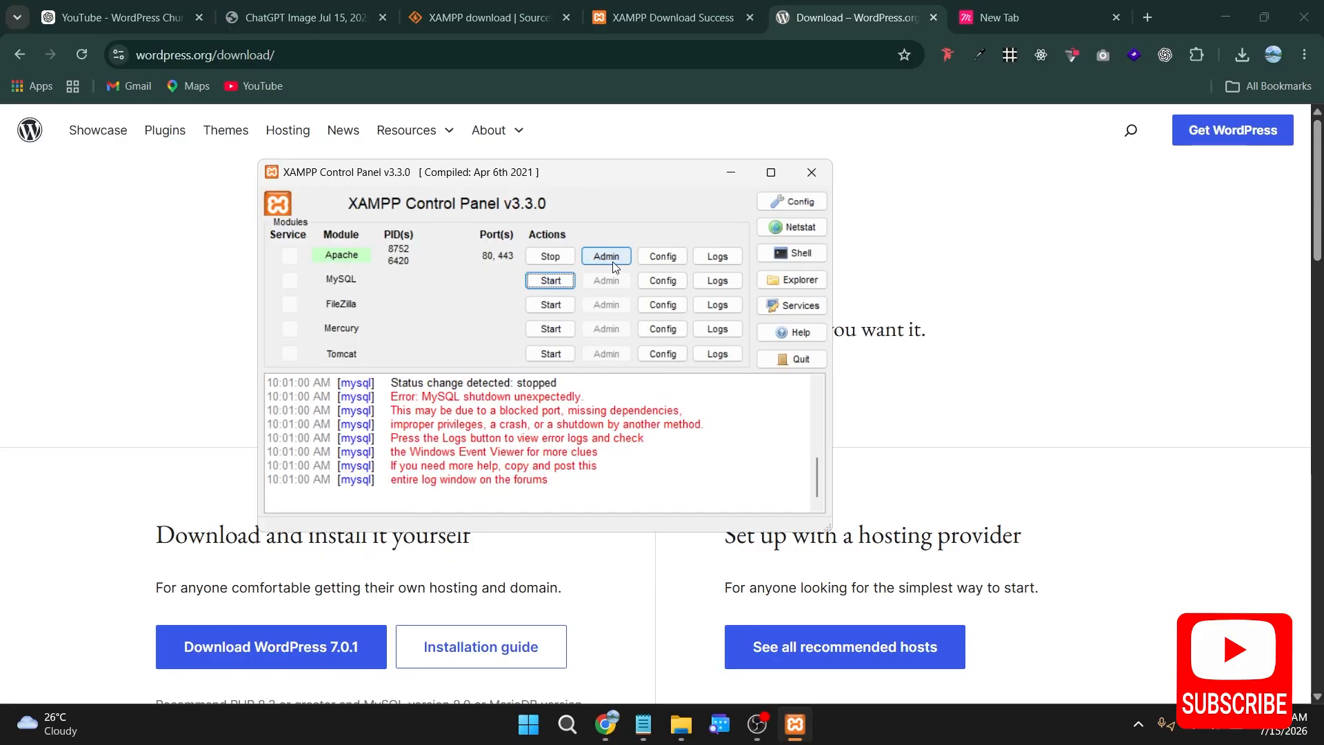
{"action": "left_click", "coordinate": [550, 280]}
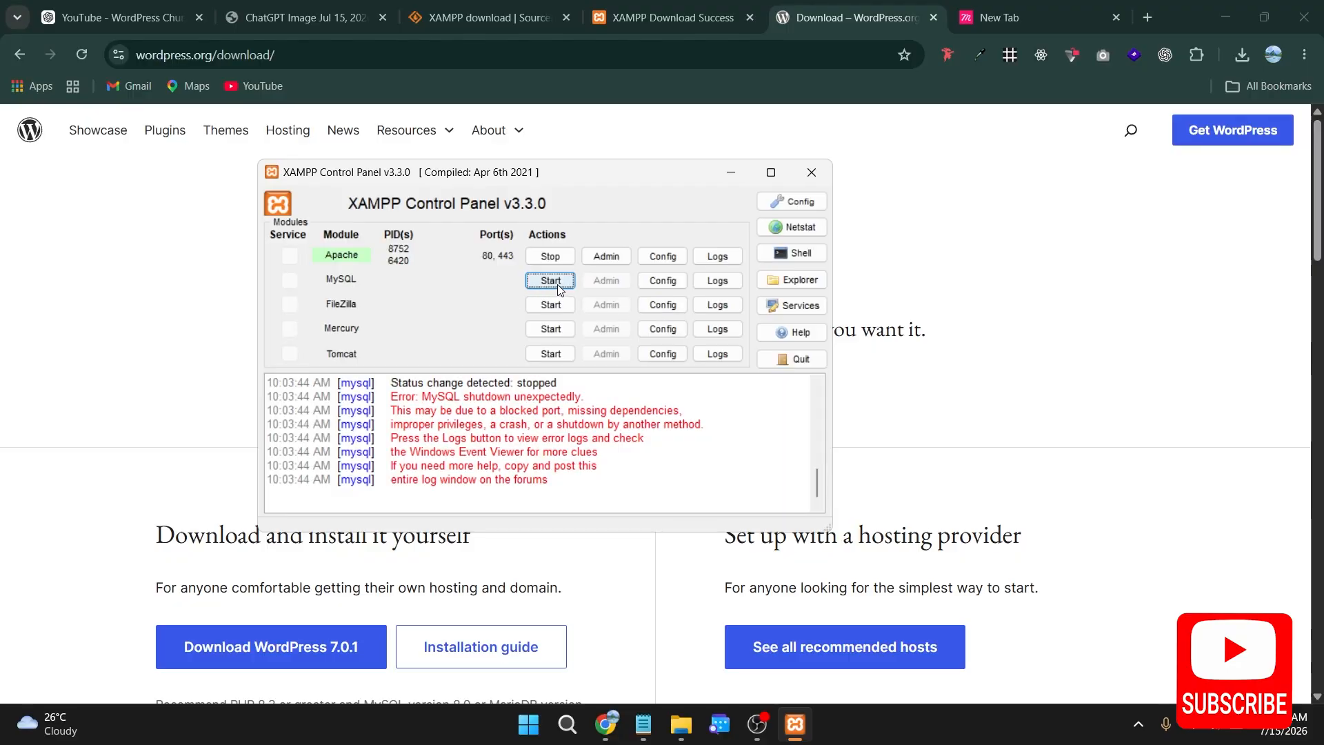
{"action": "left_click", "coordinate": [558, 286]}
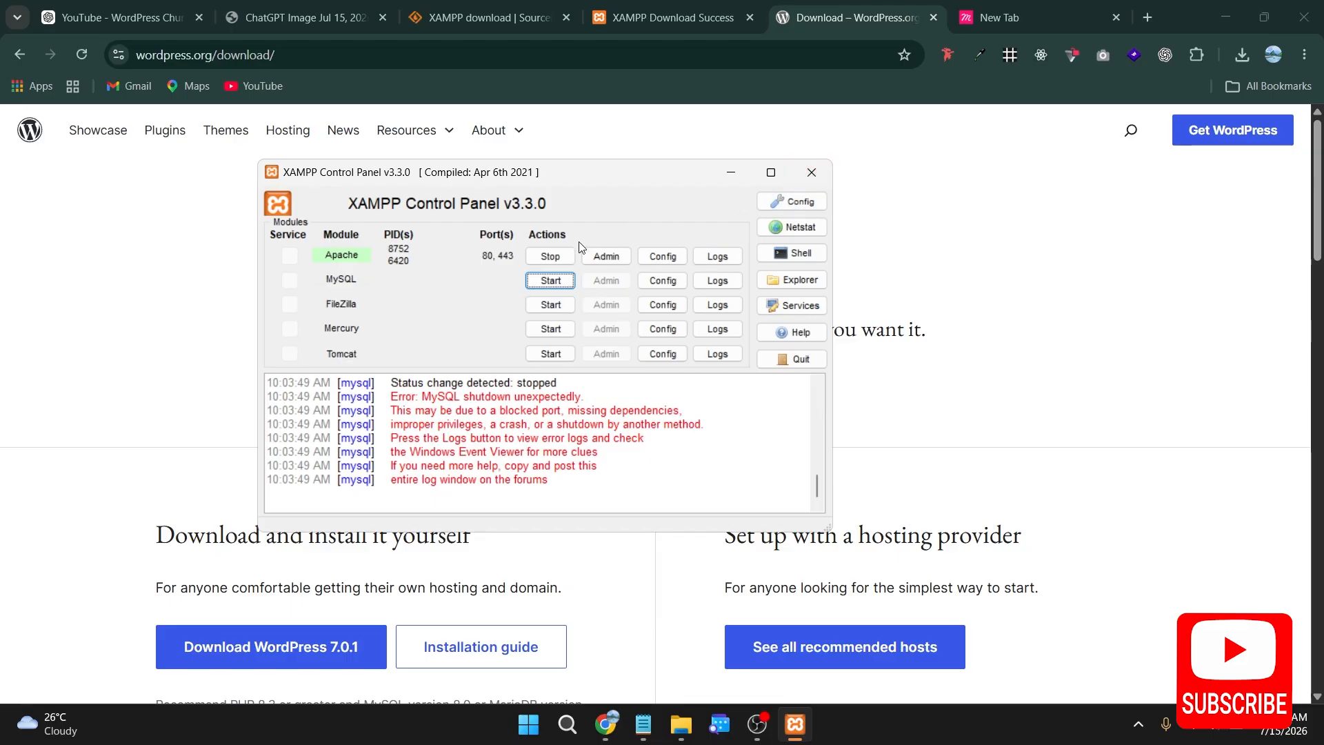
Step: Stop Apache, then close and relaunch the XAMPP Control Panel
{"action": "left_click", "coordinate": [553, 256]}
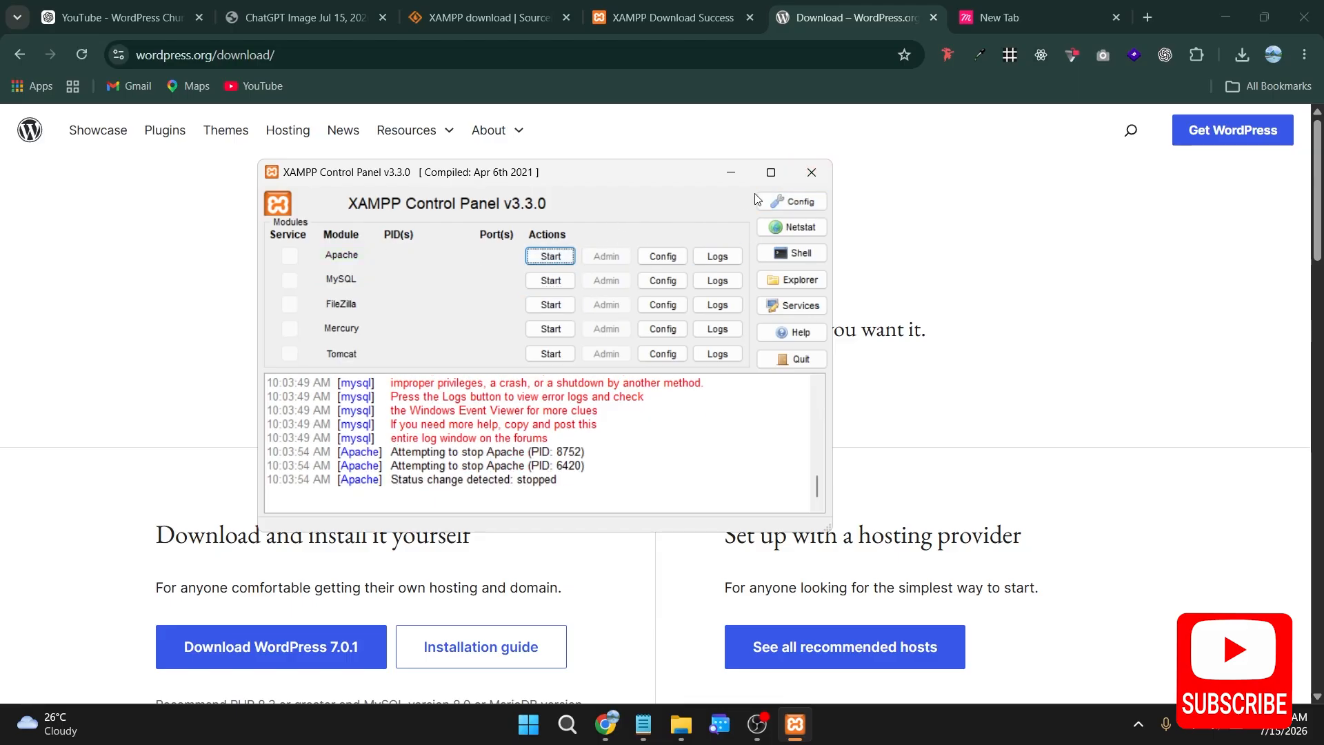
{"action": "left_click", "coordinate": [812, 173]}
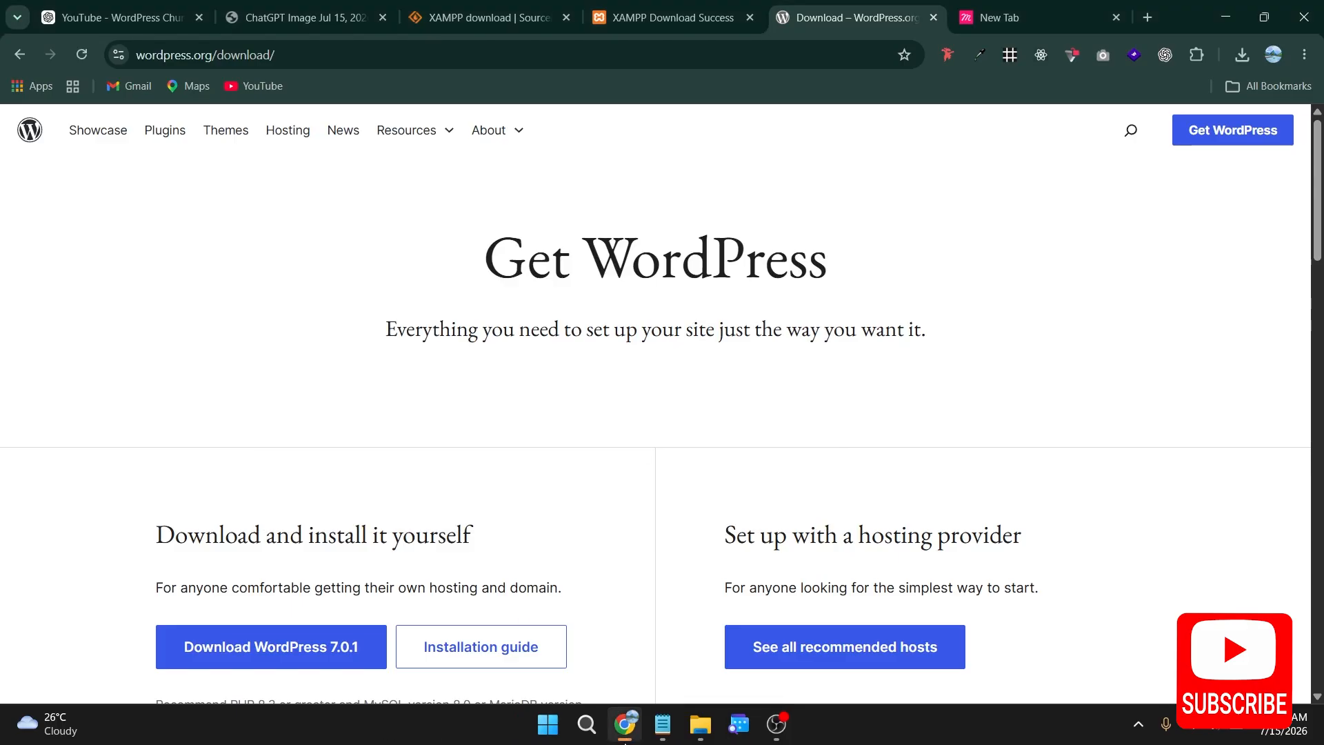
{"action": "left_click", "coordinate": [579, 733]}
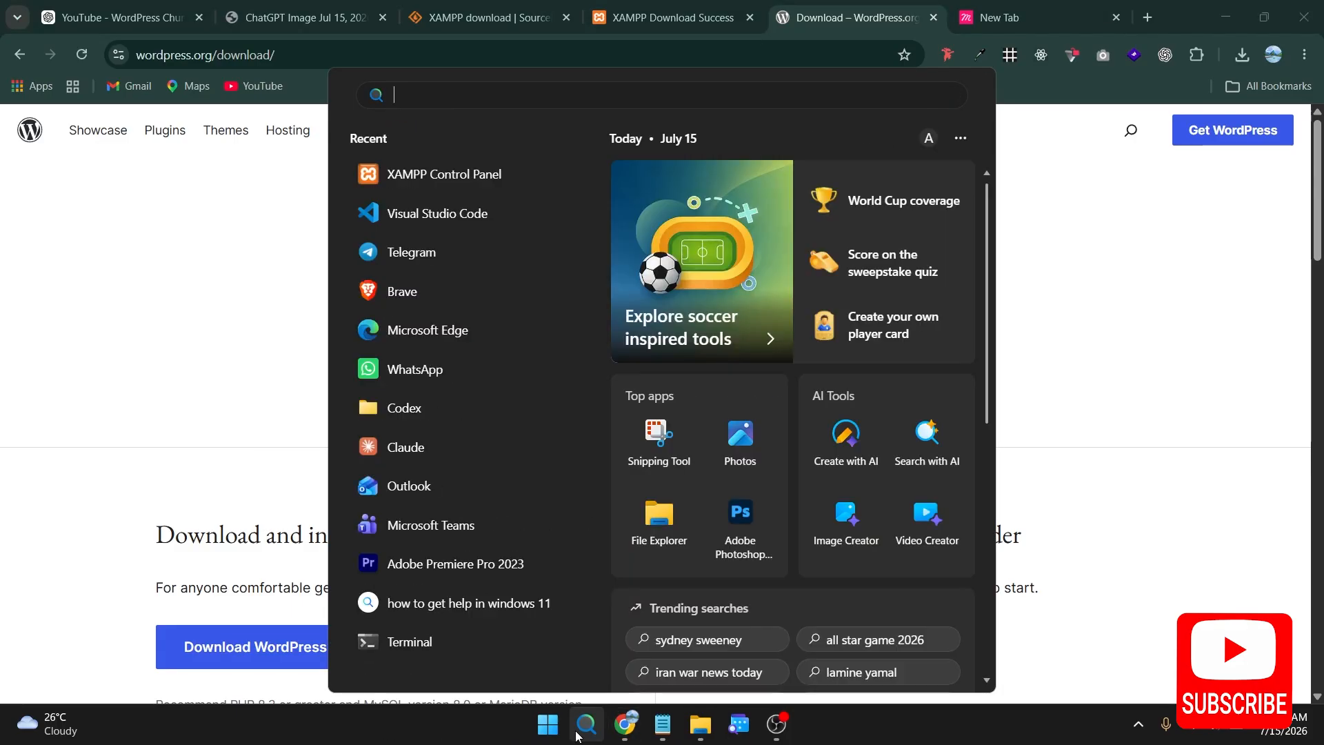
{"action": "type", "text": "a"}
{"action": "key", "text": "BackSpace"}
{"action": "type", "text": "xa"}
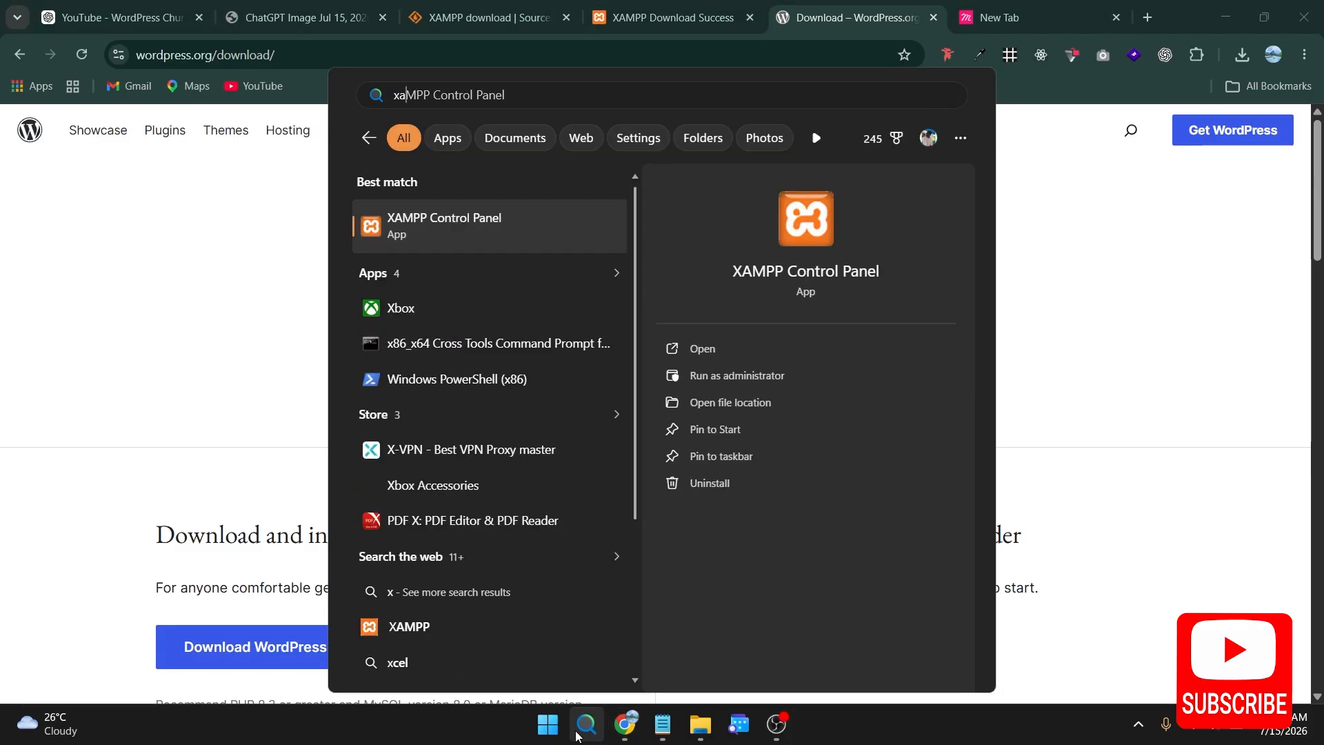
{"action": "type", "text": "a"}
{"action": "left_click", "coordinate": [508, 225]}
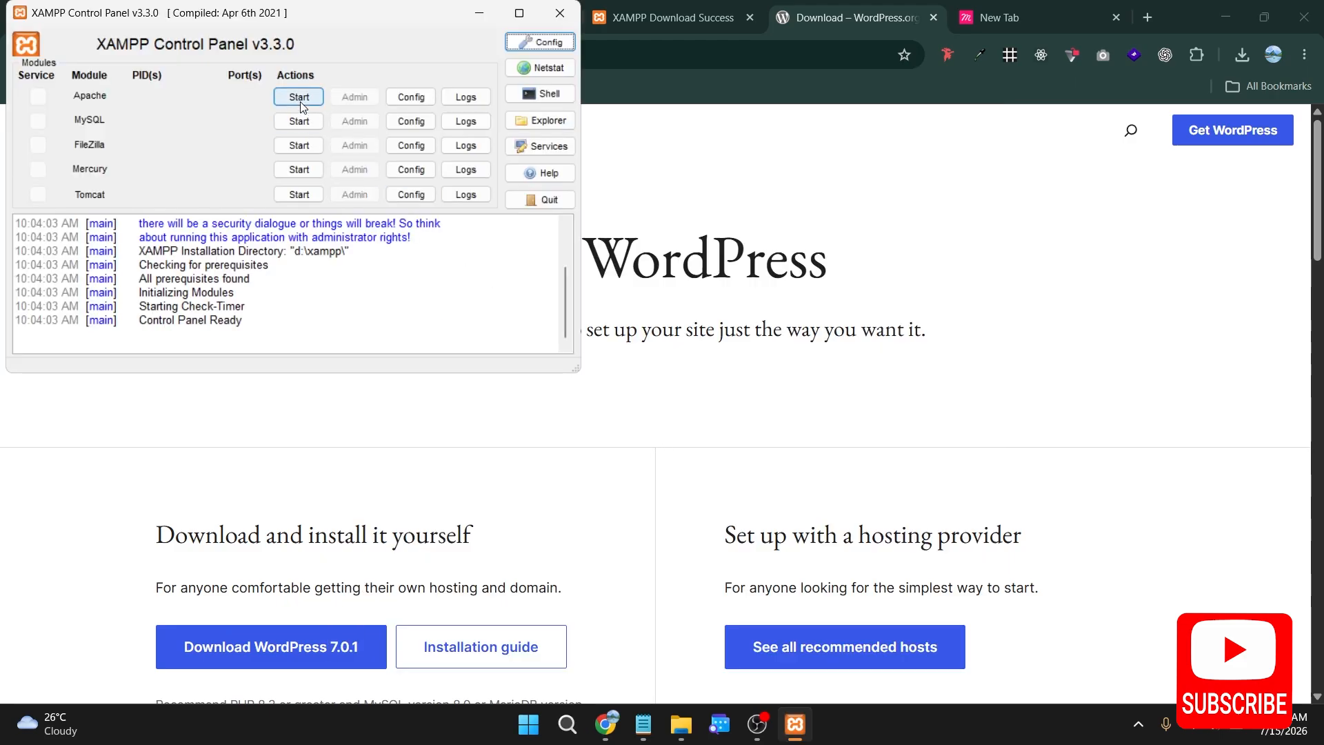
Step: Start the Apache and MySQL modules in the XAMPP Control Panel
{"action": "left_click", "coordinate": [300, 98]}
{"action": "left_click", "coordinate": [299, 121]}
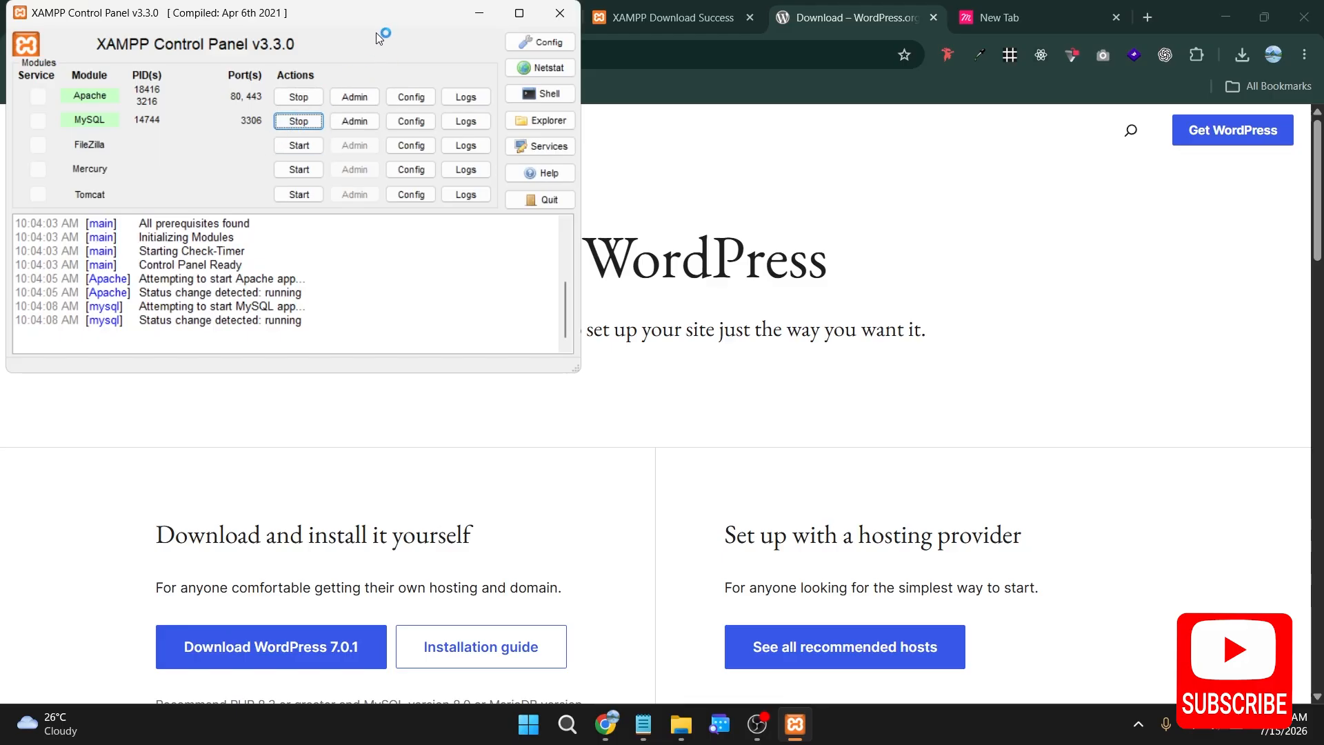
Step: Open phpMyAdmin from the MySQL module in the XAMPP Control Panel and go to its database creation page
{"action": "left_click_drag", "start_coordinate": [375, 22], "coordinate": [513, 232]}
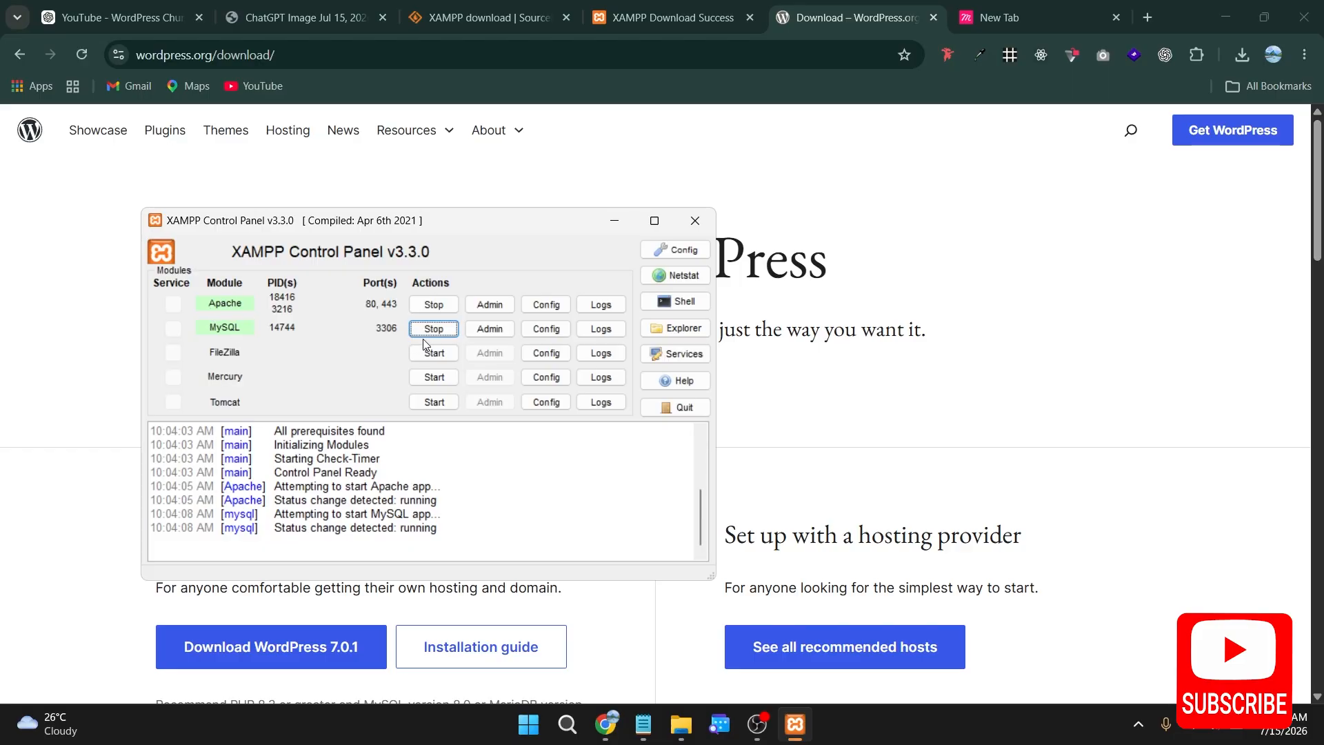
{"action": "left_click", "coordinate": [492, 332]}
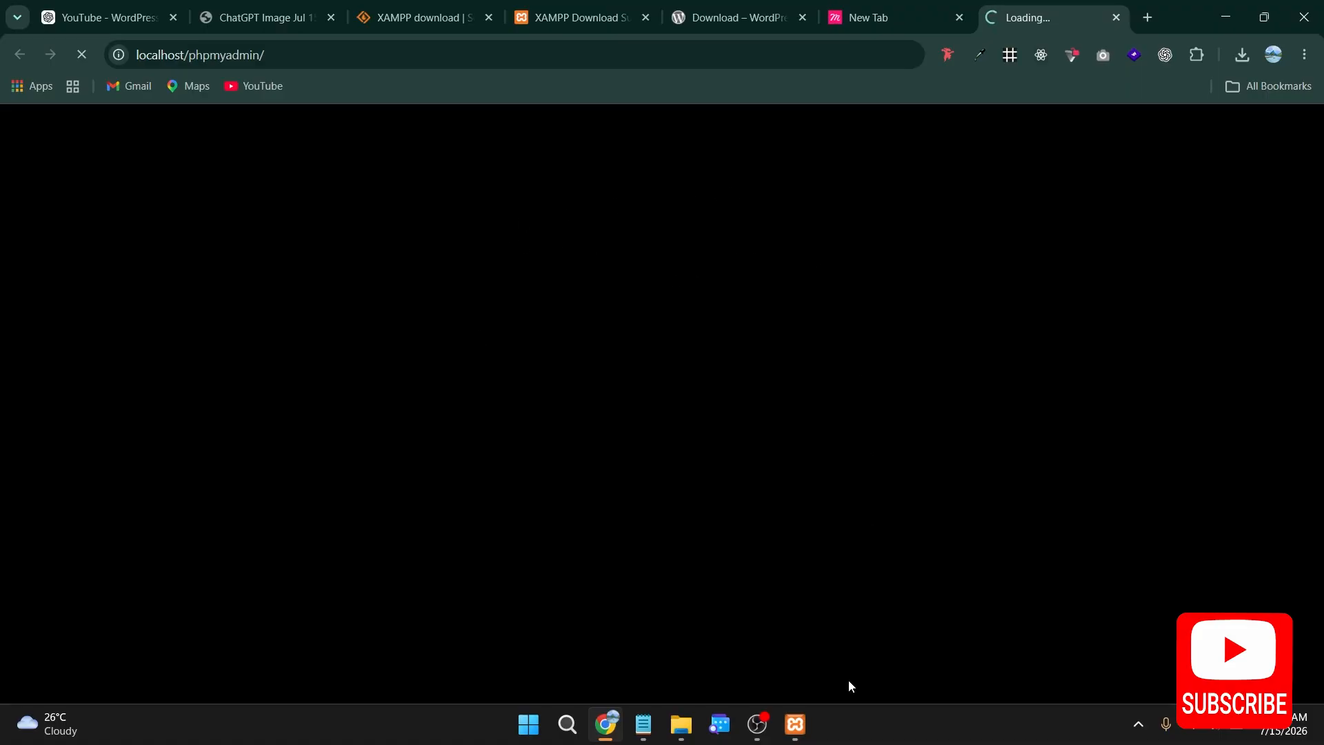
{"action": "left_click", "coordinate": [795, 724]}
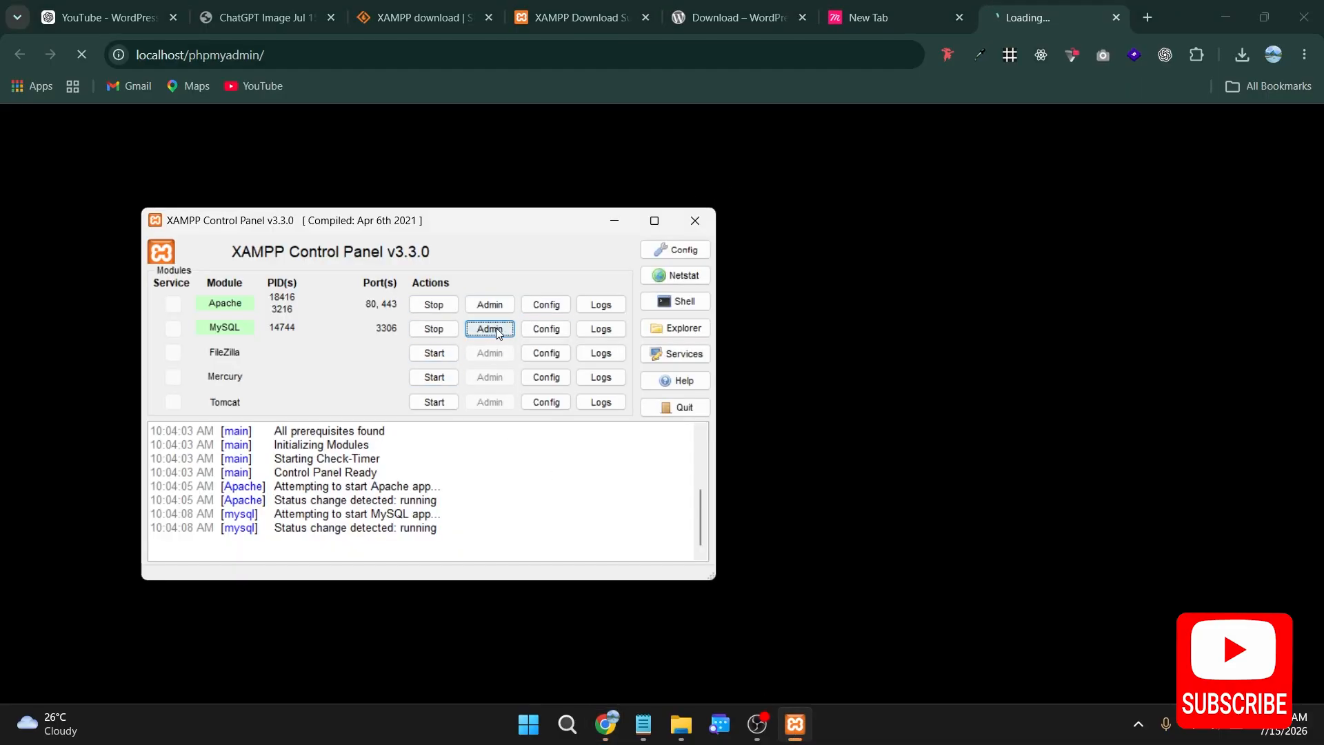
{"action": "left_click", "coordinate": [491, 329]}
{"action": "left_click", "coordinate": [344, 58]}
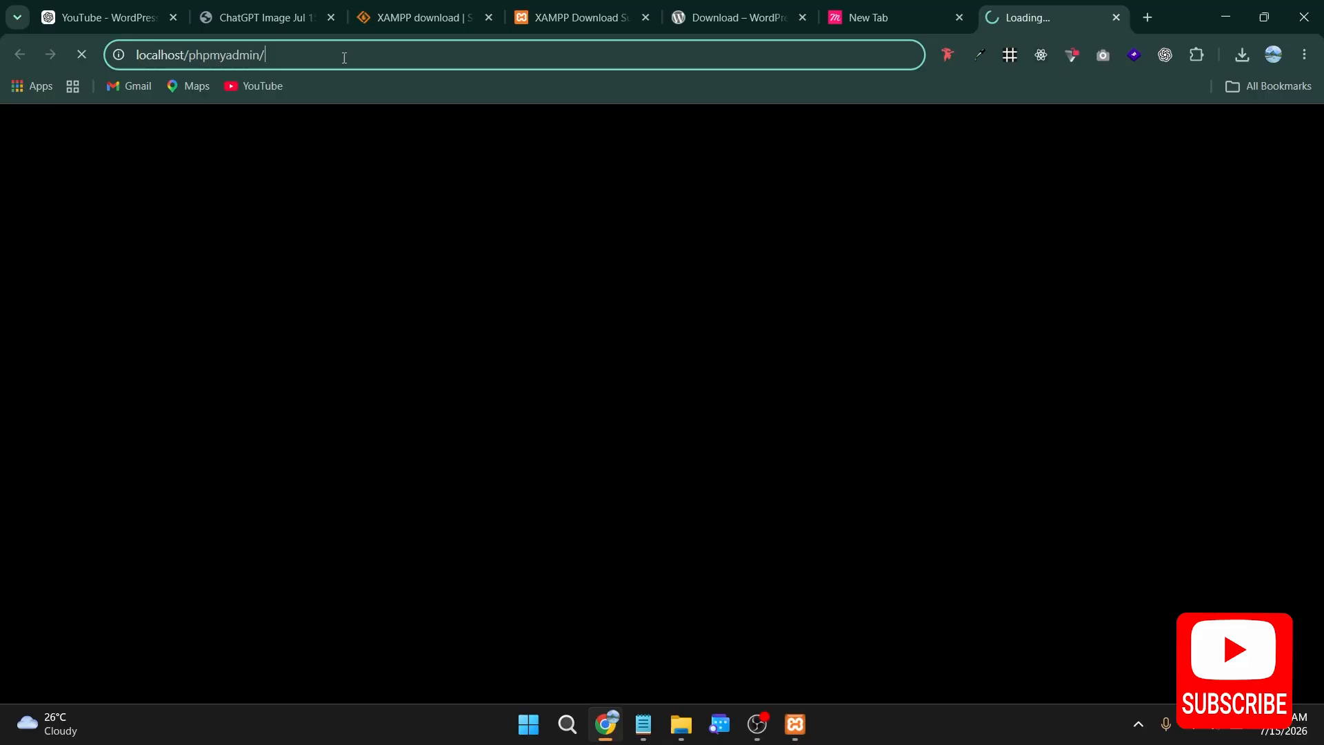
{"action": "left_click", "coordinate": [339, 58]}
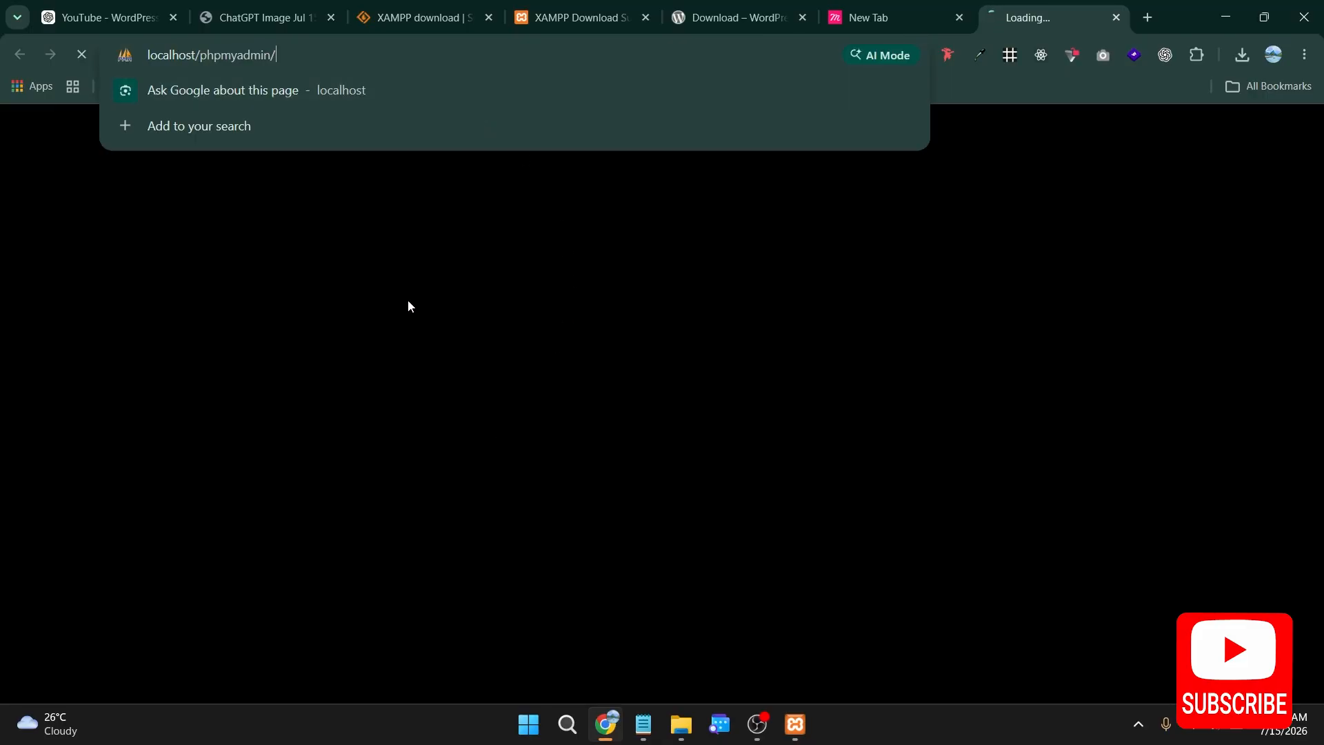
{"action": "left_click", "coordinate": [370, 254]}
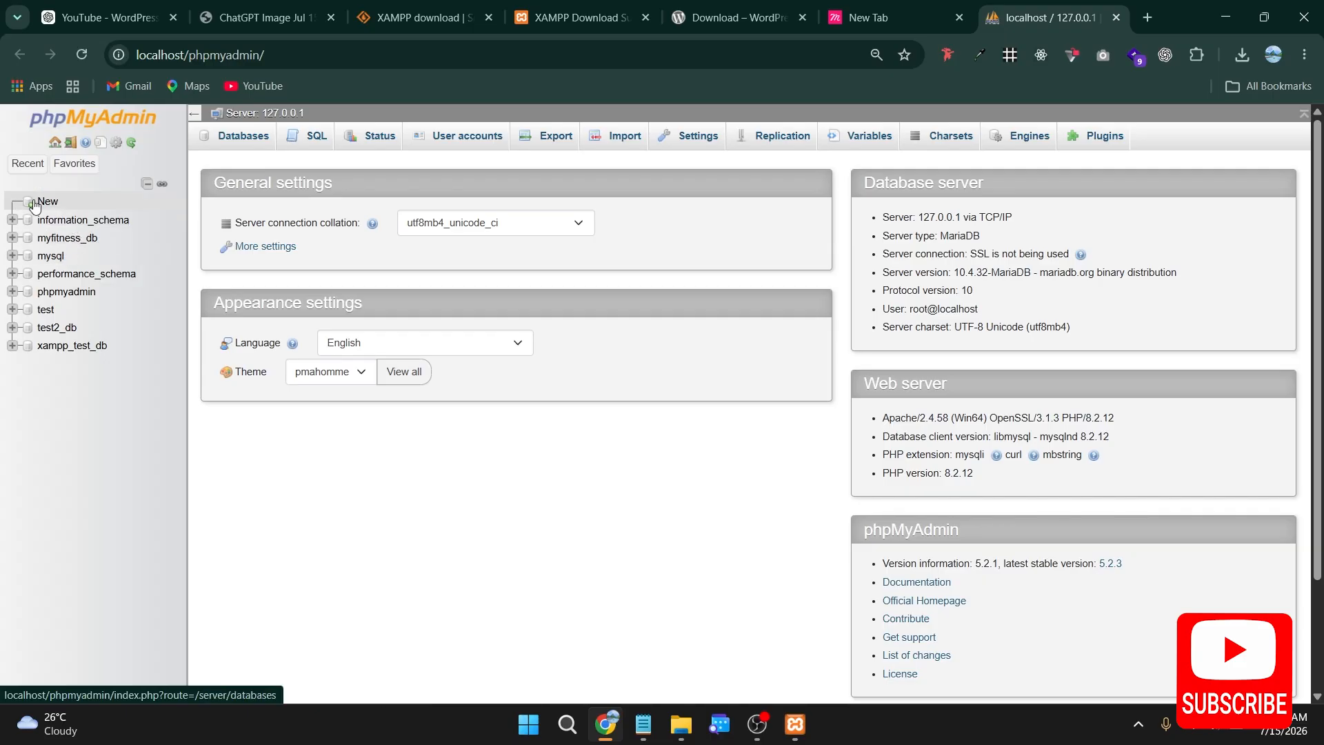
{"action": "left_click", "coordinate": [232, 149]}
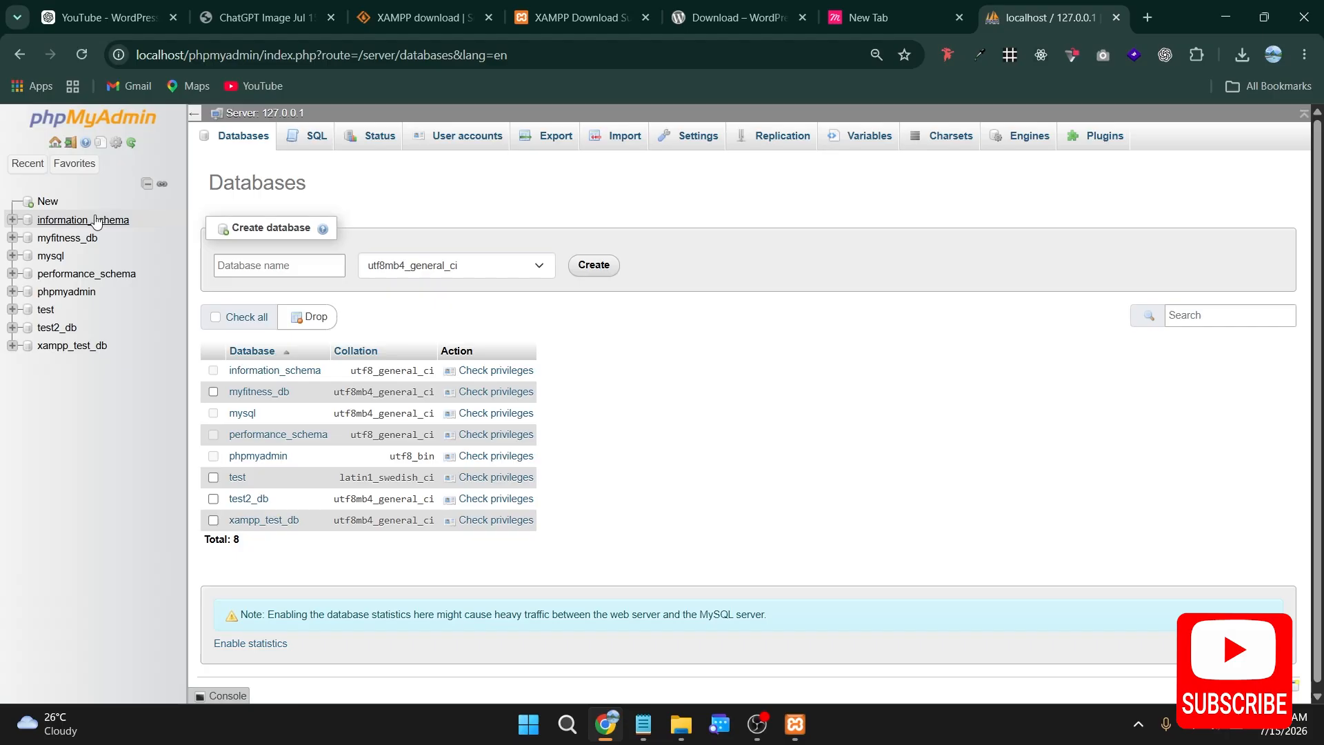
{"action": "left_click", "coordinate": [49, 202]}
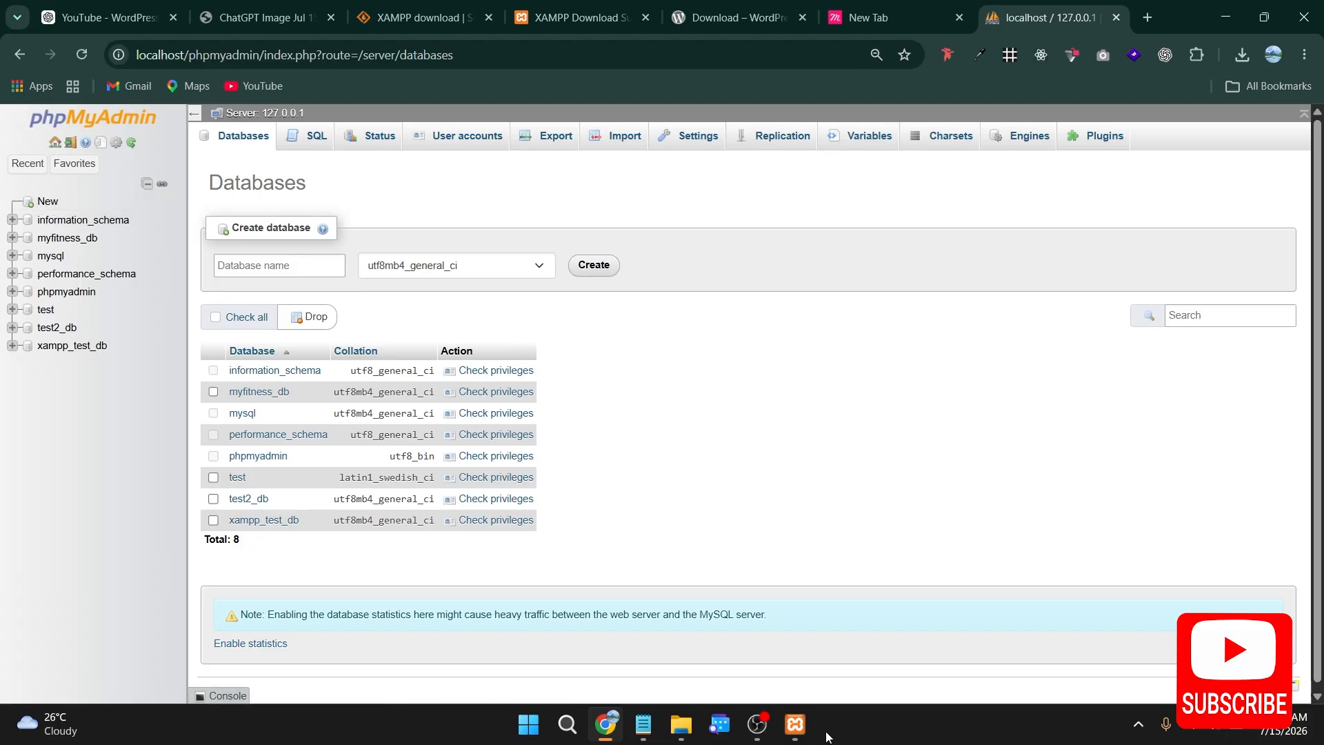
Step: Copy the text wordpress-series from the other browser tab and create a phpMyAdmin database with that name
{"action": "left_click", "coordinate": [900, 17]}
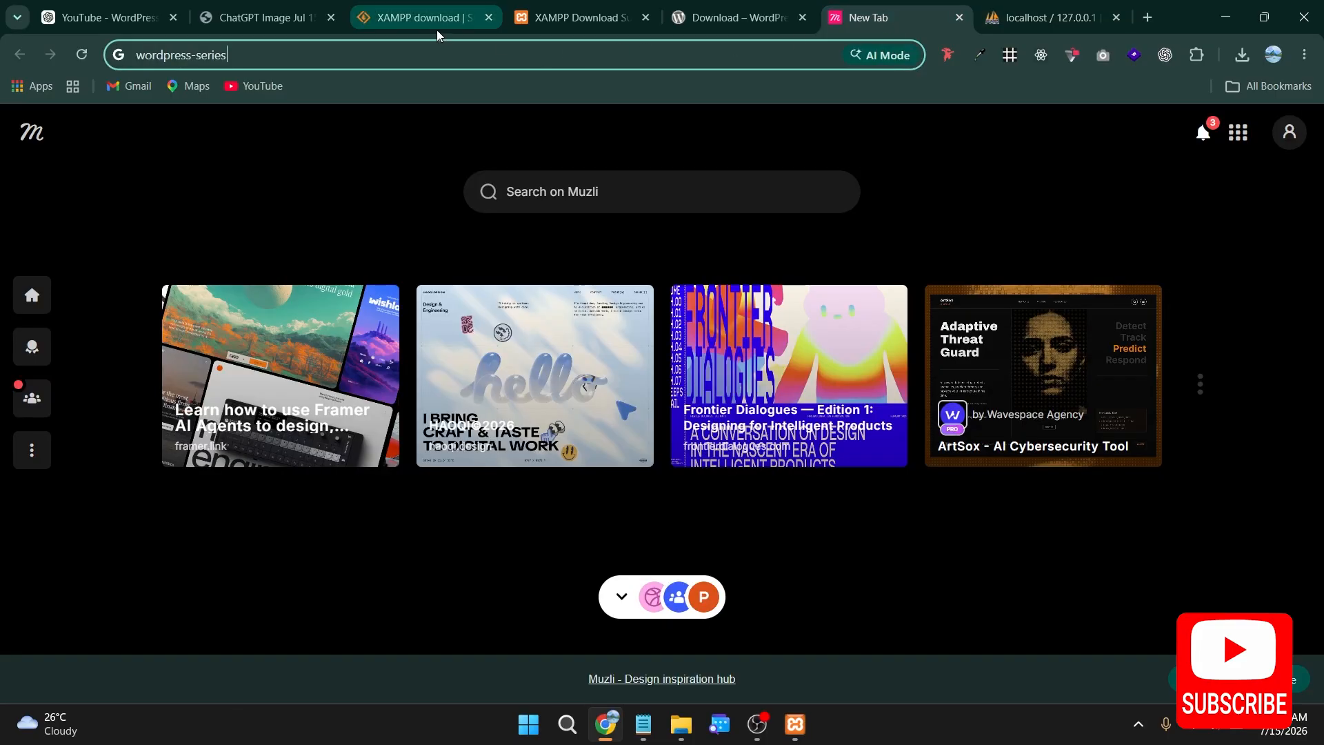
{"action": "key", "text": "ctrl+a"}
{"action": "key", "text": "ctrl+c"}
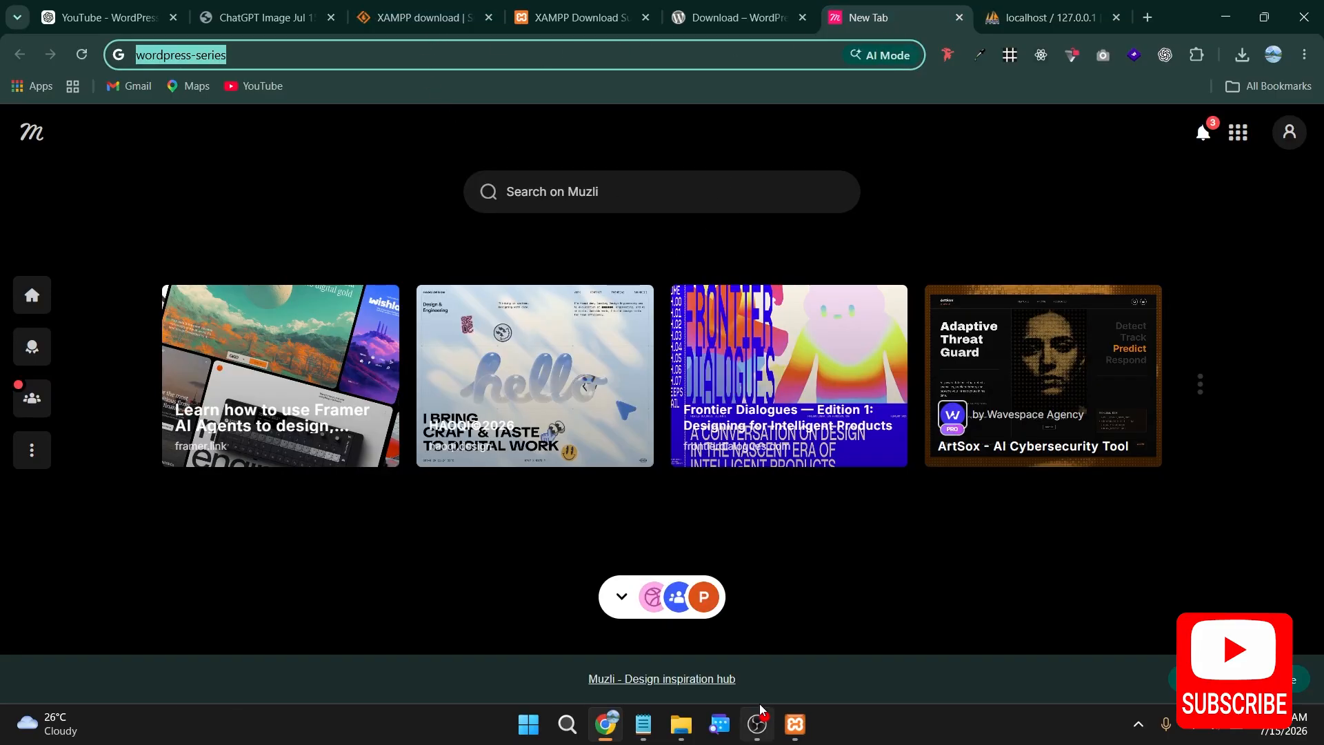
{"action": "left_click", "coordinate": [794, 724]}
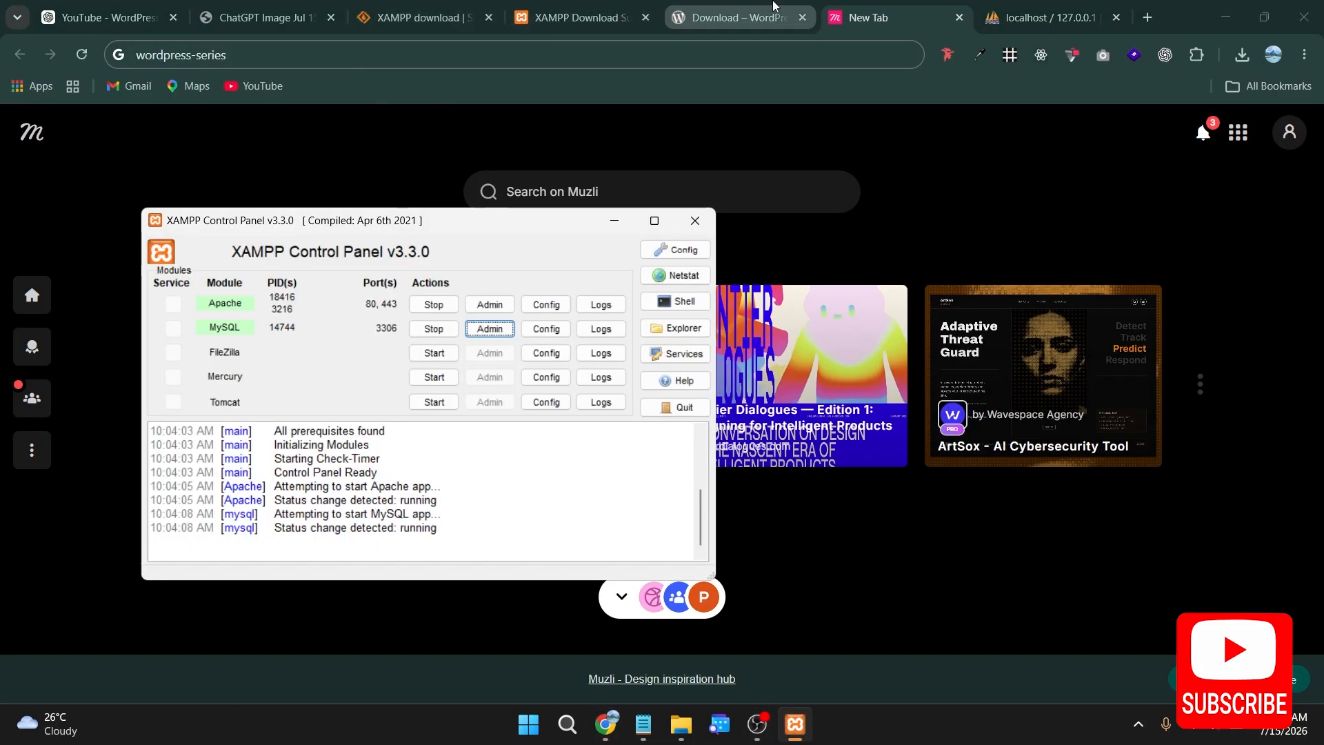
{"action": "left_click", "coordinate": [572, 11]}
{"action": "left_click", "coordinate": [682, 14]}
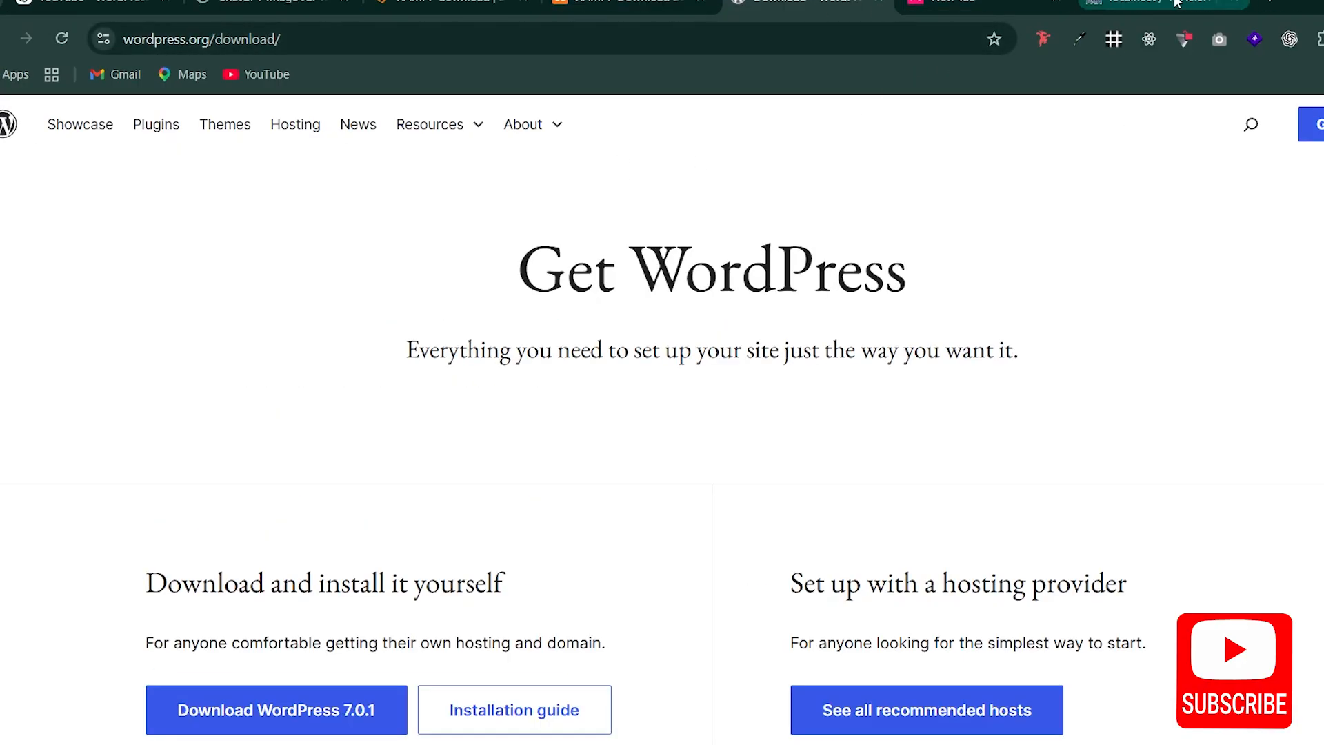
{"action": "left_click", "coordinate": [1176, 3]}
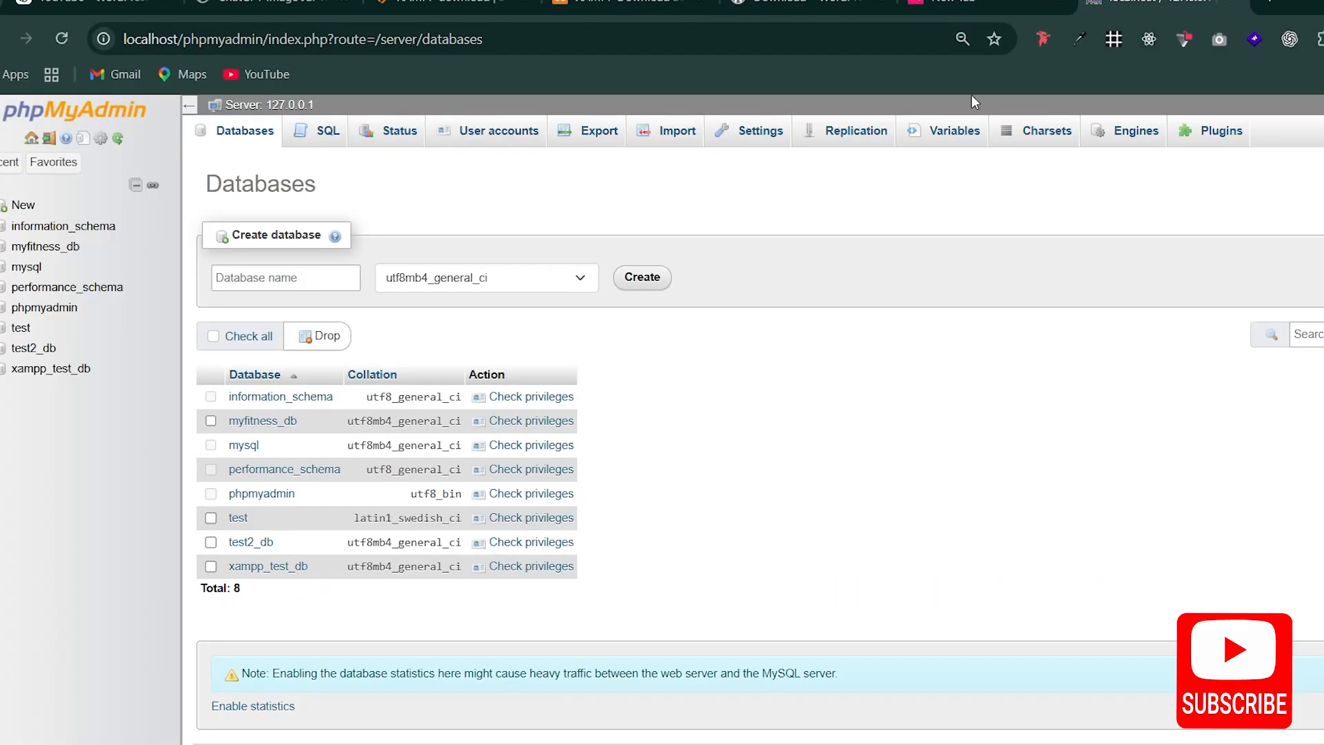
{"action": "left_click", "coordinate": [283, 279]}
{"action": "key", "text": "ctrl+v"}
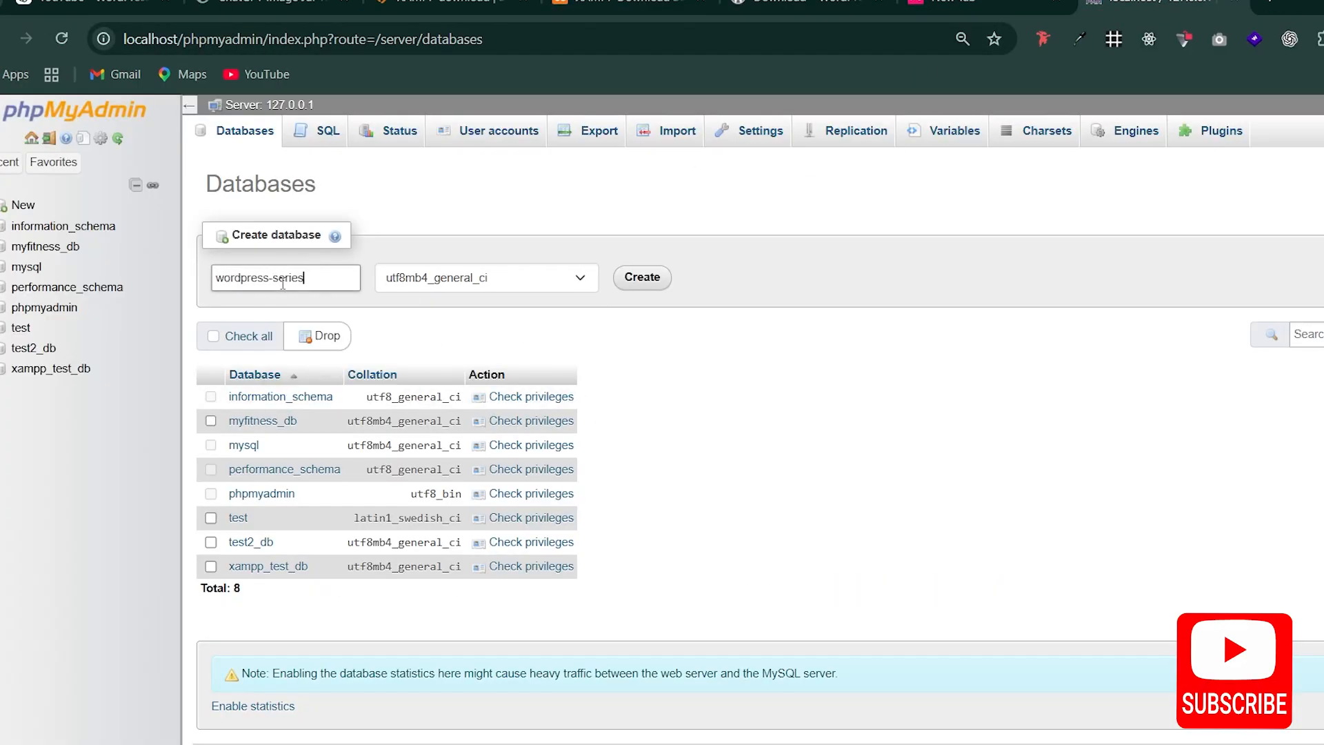
{"action": "left_click", "coordinate": [644, 277]}
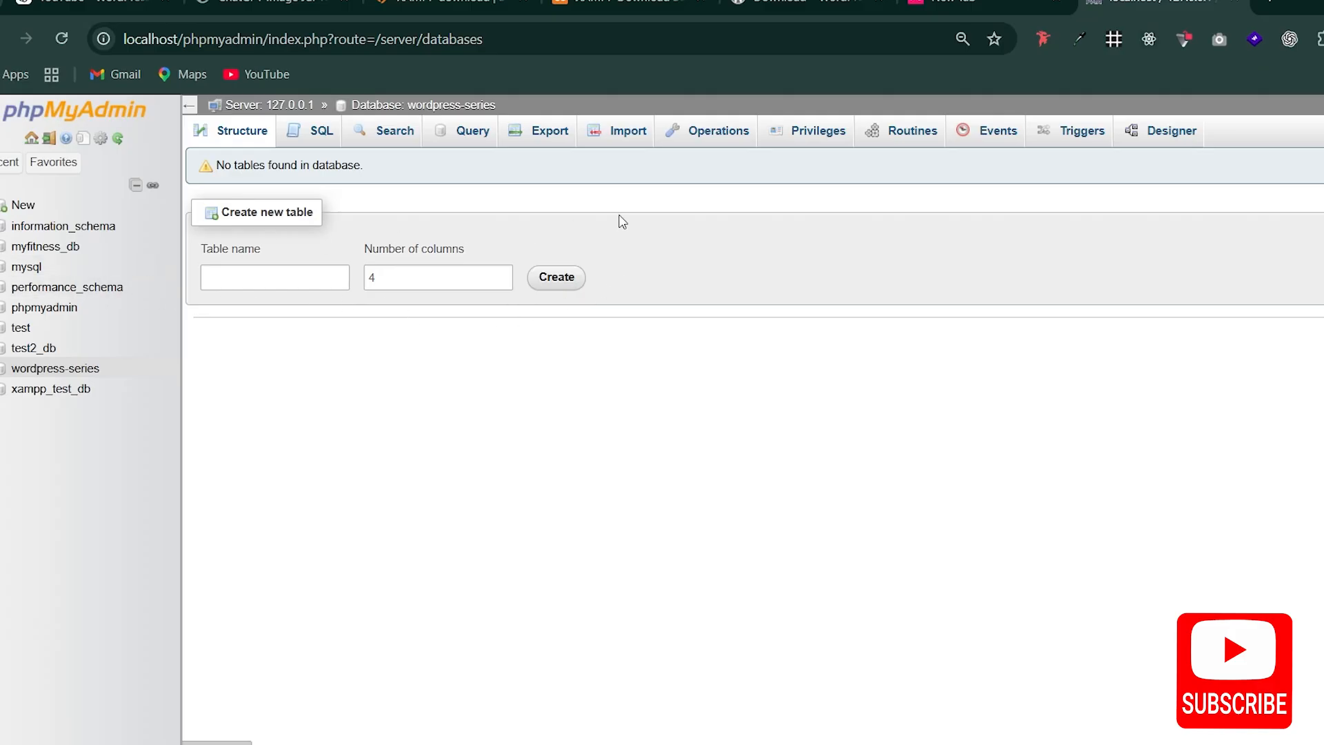
Step: Enter the address localhost/wordpress-series in a new browser tab
{"action": "left_click", "coordinate": [1267, 4]}
{"action": "left_click", "coordinate": [411, 38]}
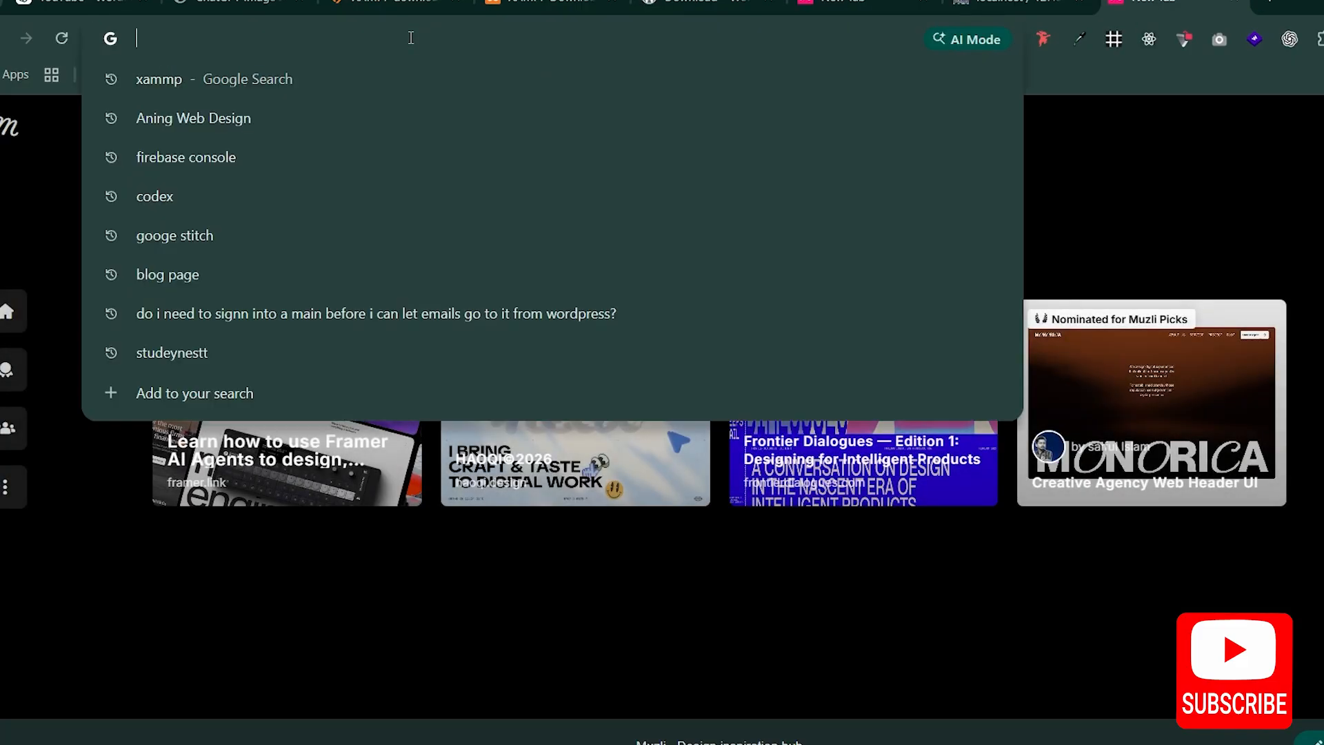
{"action": "type", "text": "localhost:5173"}
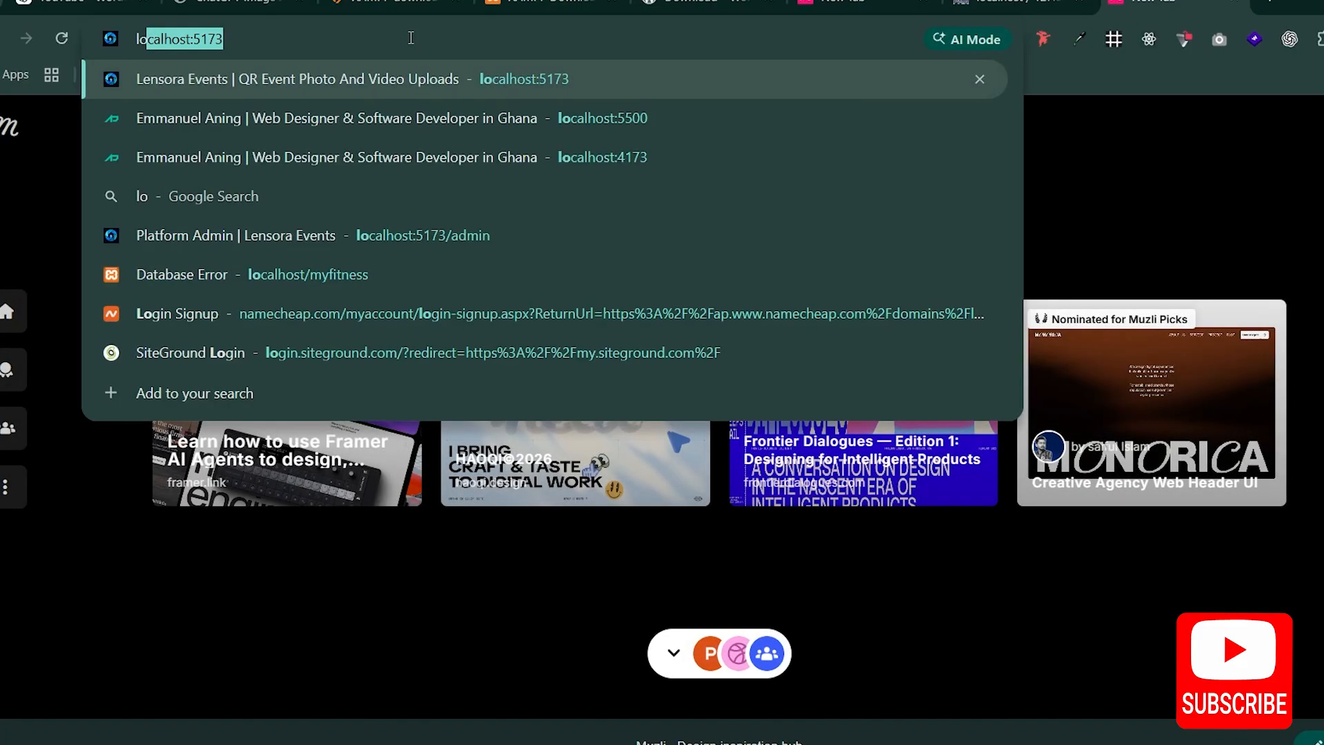
{"action": "key", "text": "Right"}
{"action": "key", "text": "BackSpace"}
{"action": "key", "text": "BackSpace"}
{"action": "key", "text": "BackSpace"}
{"action": "key", "text": "BackSpace"}
{"action": "key", "text": "BackSpace"}
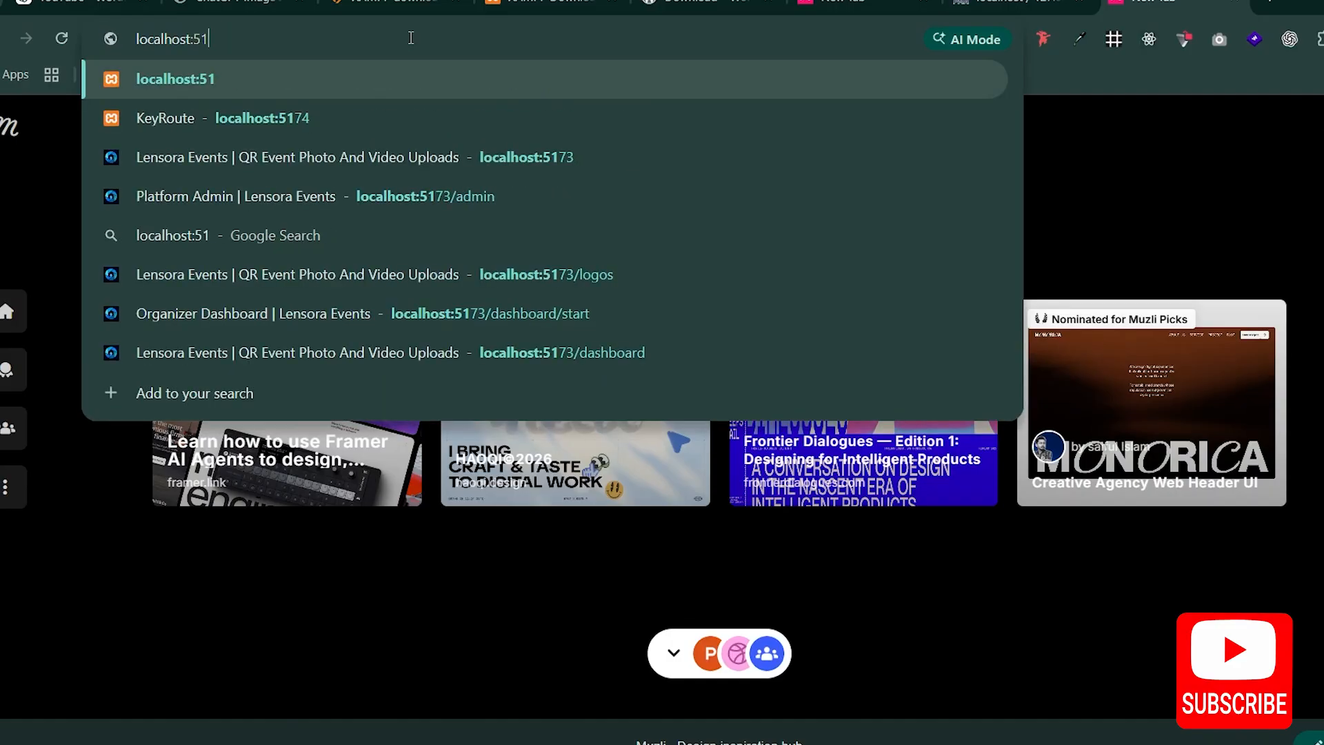
{"action": "type", "text": "/wordpress-series"}
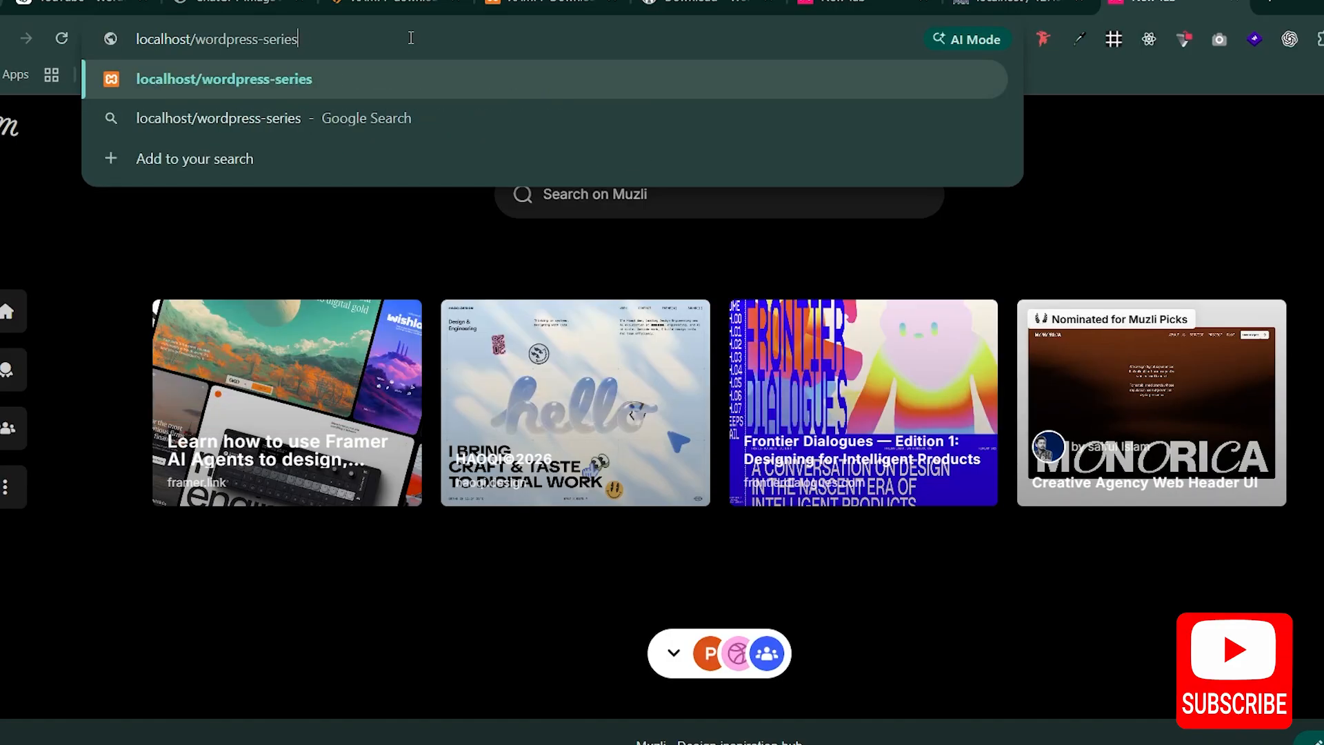
Step: Check the folder name in the address against the wordpress-series folder in htdocs, and load the local site
{"action": "left_click_drag", "start_coordinate": [191, 40], "coordinate": [94, 52]}
{"action": "left_click", "coordinate": [207, 39]}
{"action": "left_click_drag", "start_coordinate": [196, 39], "coordinate": [410, 50]}
{"action": "key", "text": "ctrl+c"}
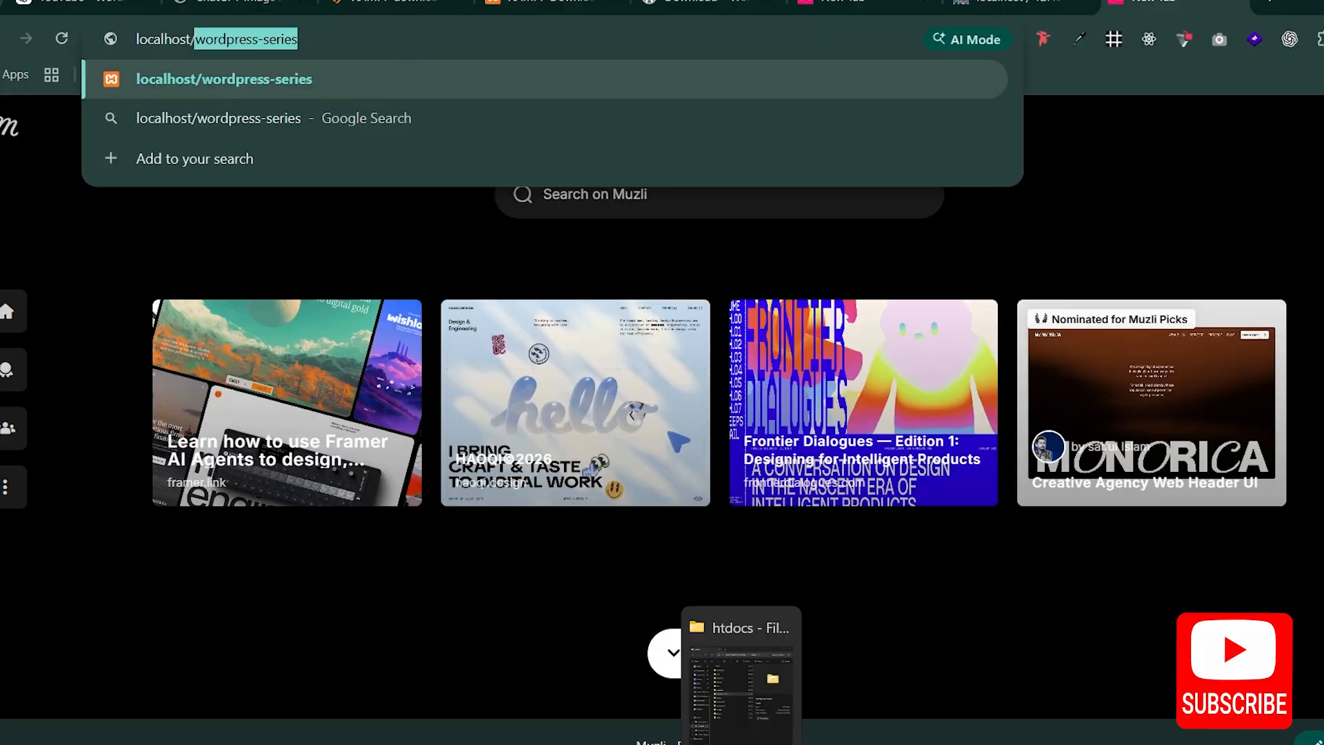
{"action": "left_click", "coordinate": [718, 714]}
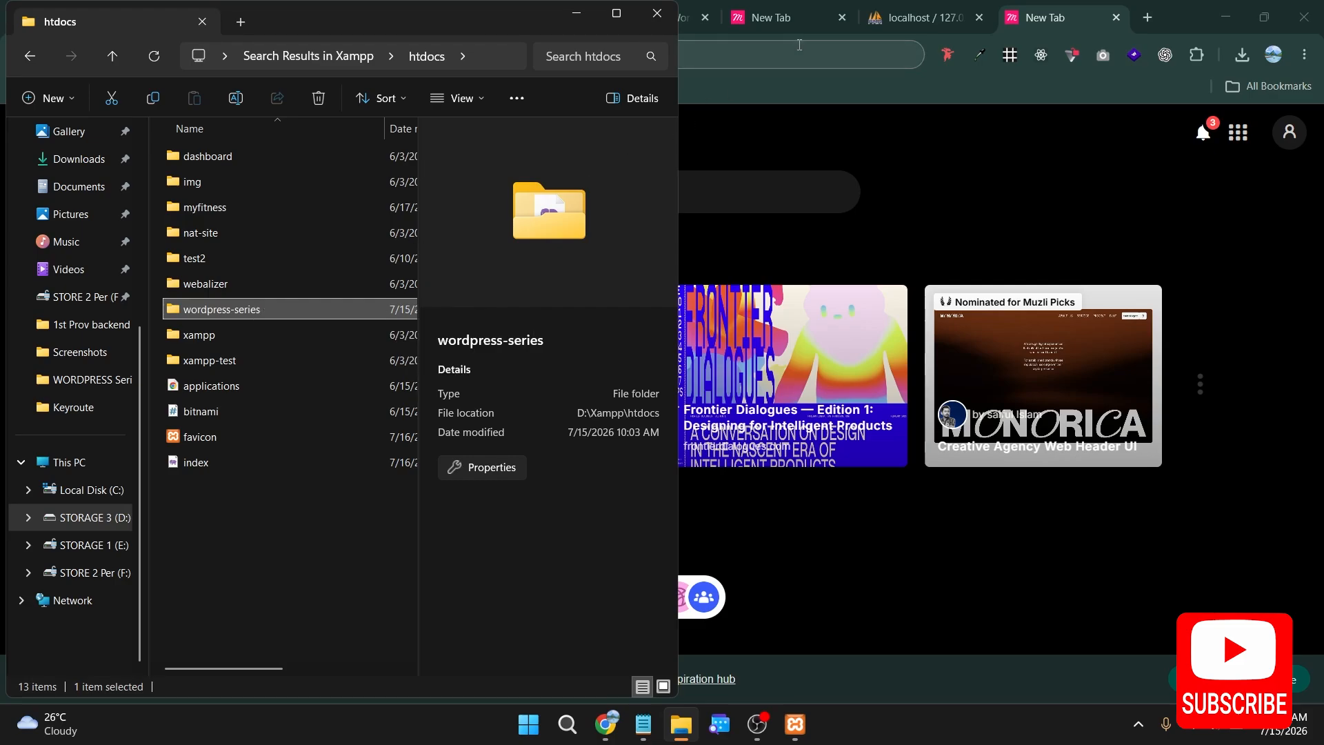
{"action": "left_click", "coordinate": [787, 90]}
{"action": "key", "text": "Return"}
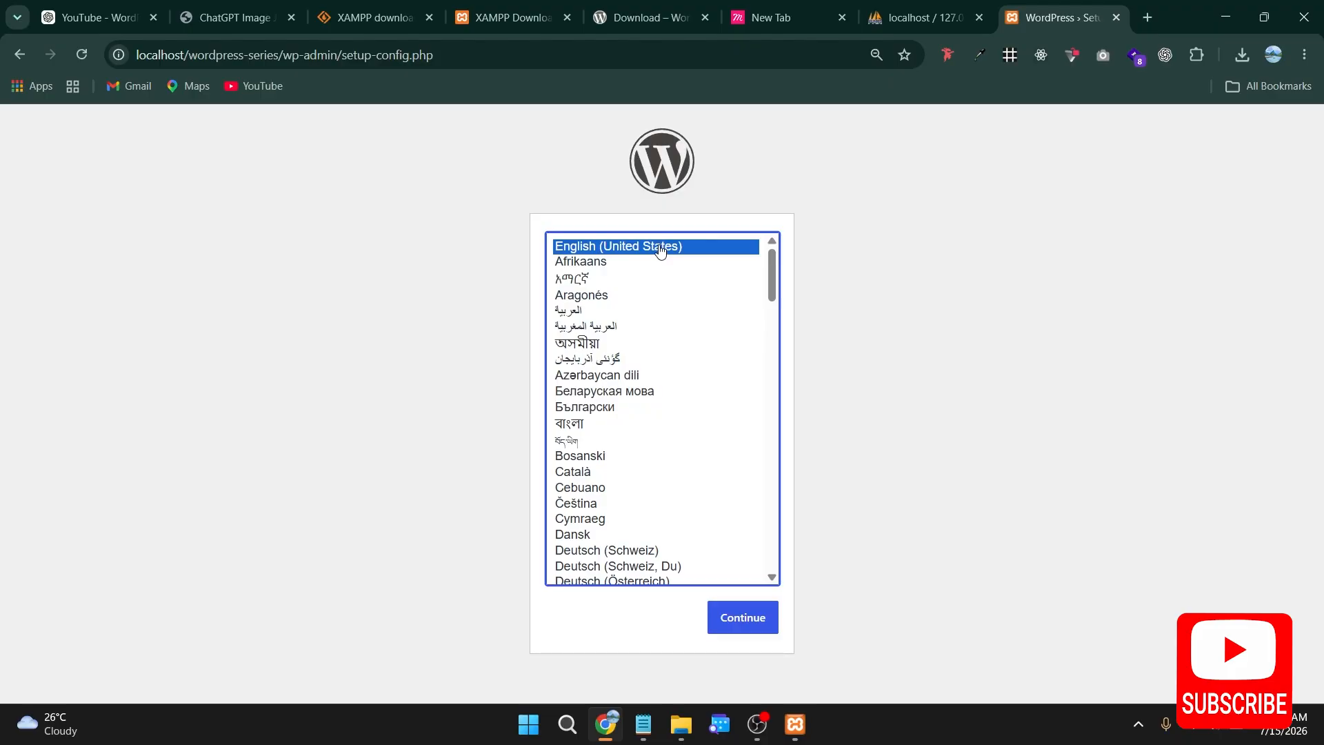
Step: Look through the WordPress setup languages and continue with English (United States)
{"action": "scroll", "coordinate": [667, 446], "scroll_direction": "down", "scroll_amount": 10}
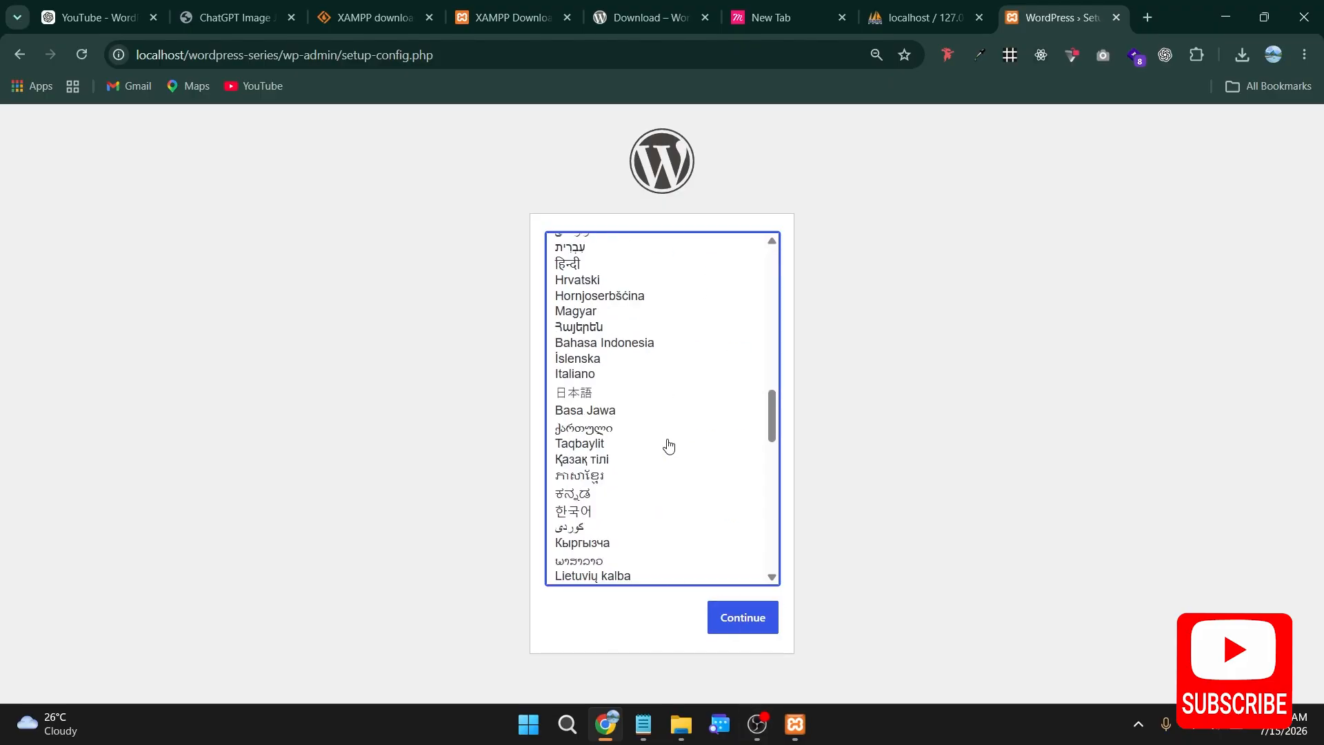
{"action": "scroll", "coordinate": [667, 446], "scroll_direction": "down", "scroll_amount": 10}
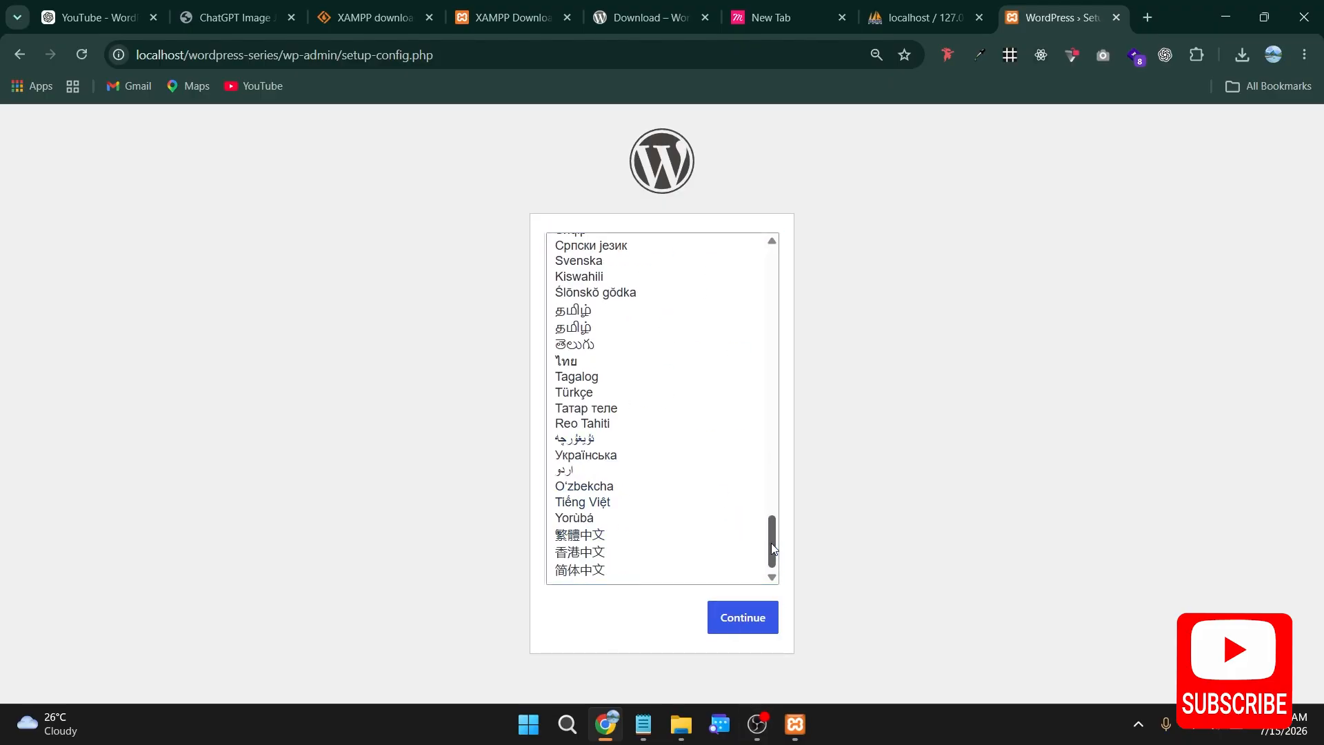
{"action": "left_click_drag", "start_coordinate": [770, 543], "coordinate": [771, 274]}
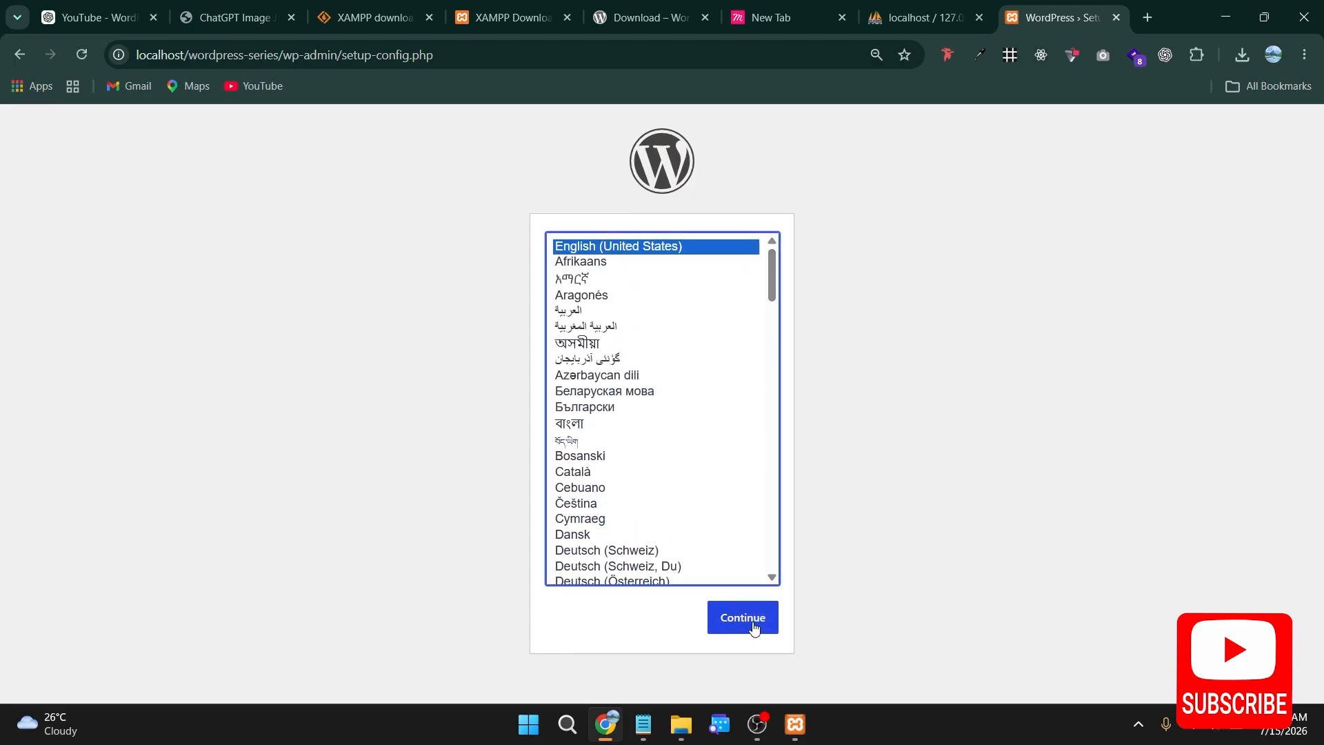
{"action": "scroll", "coordinate": [662, 420], "scroll_direction": "down", "scroll_amount": 5}
{"action": "scroll", "coordinate": [690, 441], "scroll_direction": "up", "scroll_amount": 2}
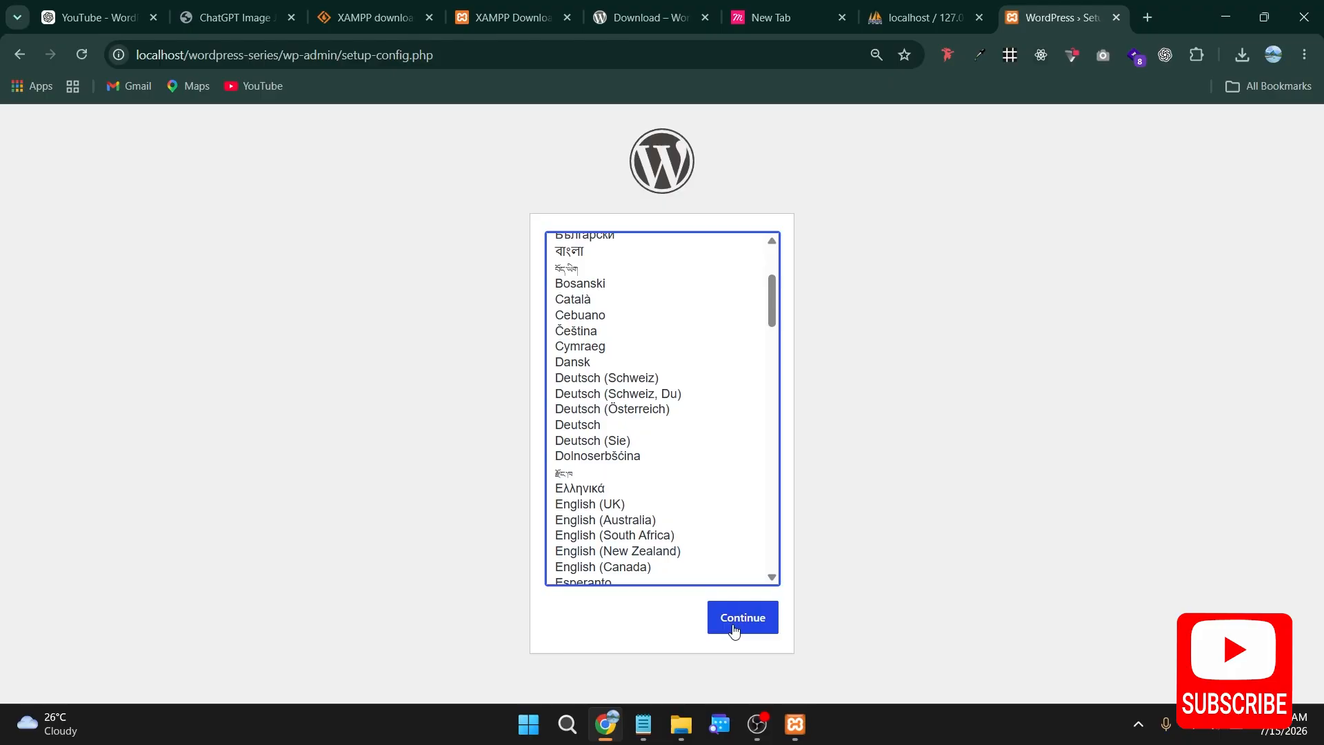
{"action": "scroll", "coordinate": [715, 463], "scroll_direction": "up", "scroll_amount": 3}
{"action": "left_click", "coordinate": [733, 631]}
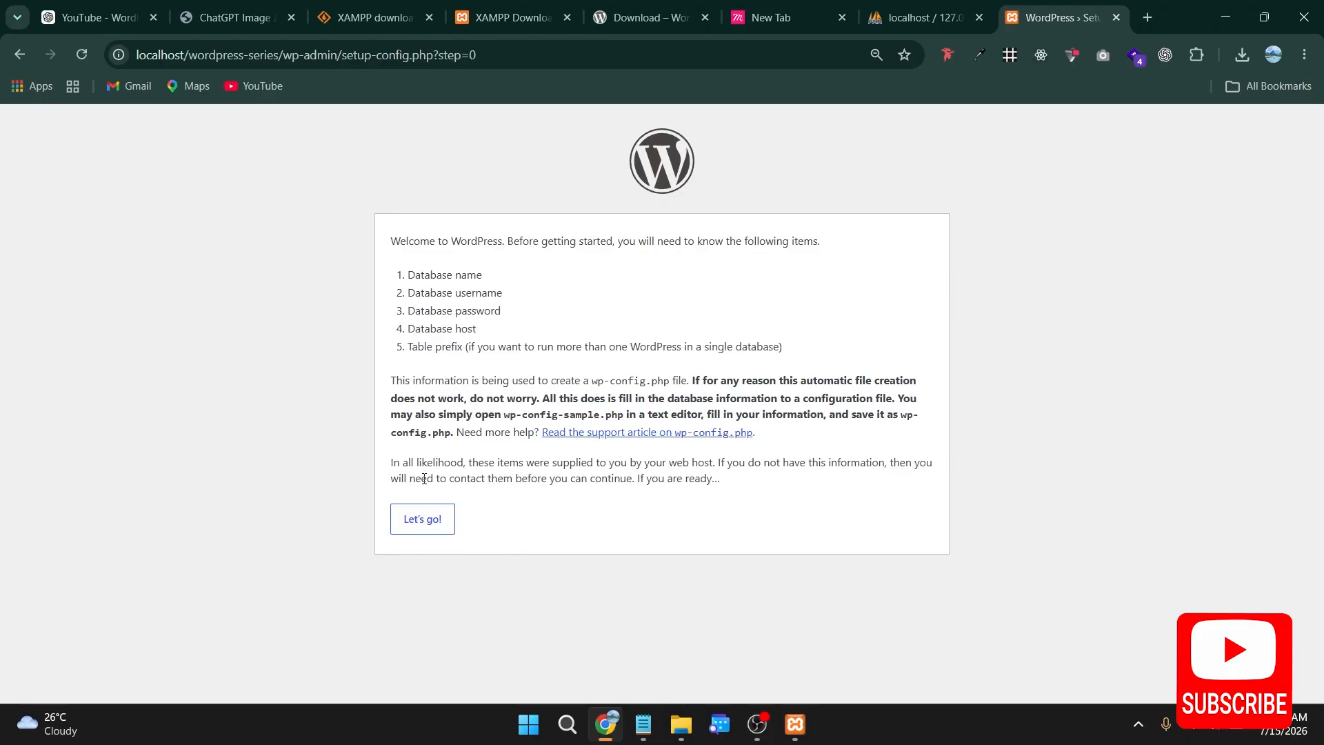
Step: Proceed to the database connection form and set the database name to wordpress-series, checking it against phpMyAdmin
{"action": "left_click", "coordinate": [414, 524]}
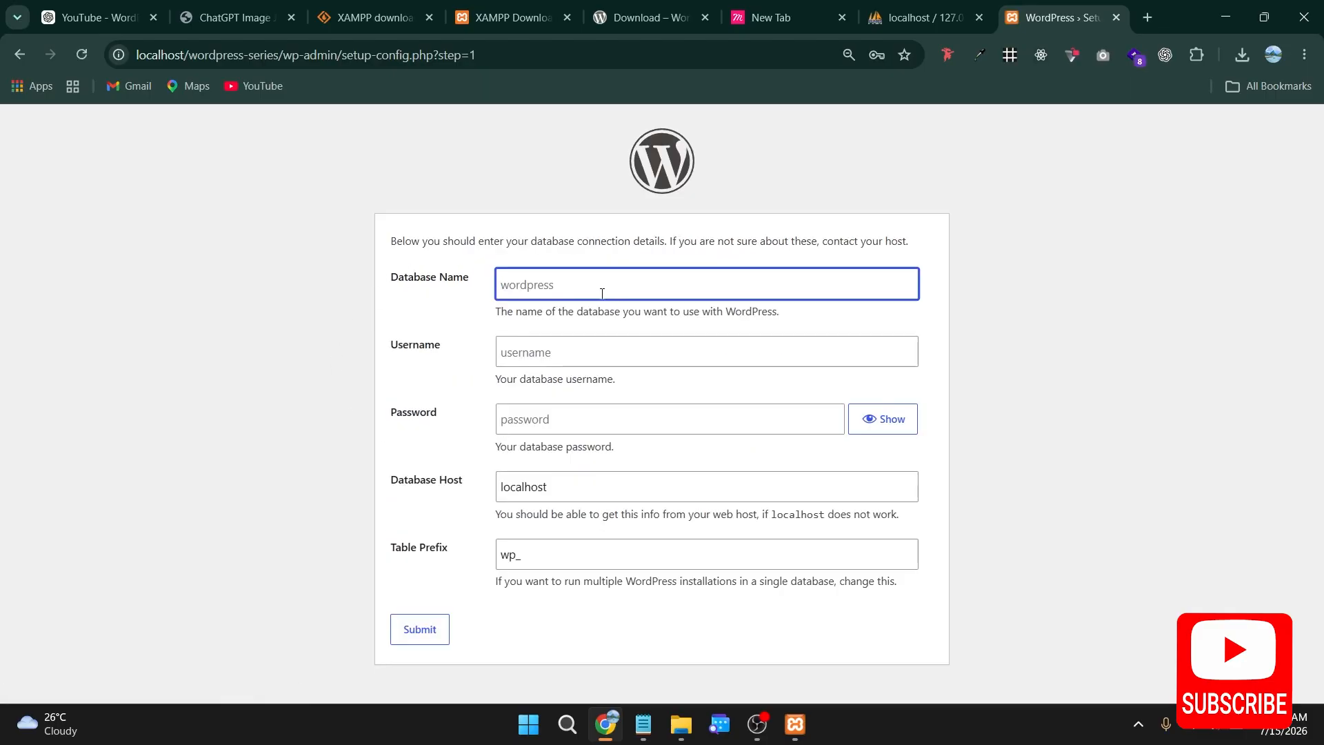
{"action": "key", "text": "ctrl+v"}
{"action": "key", "text": "ctrl+shift+Tab"}
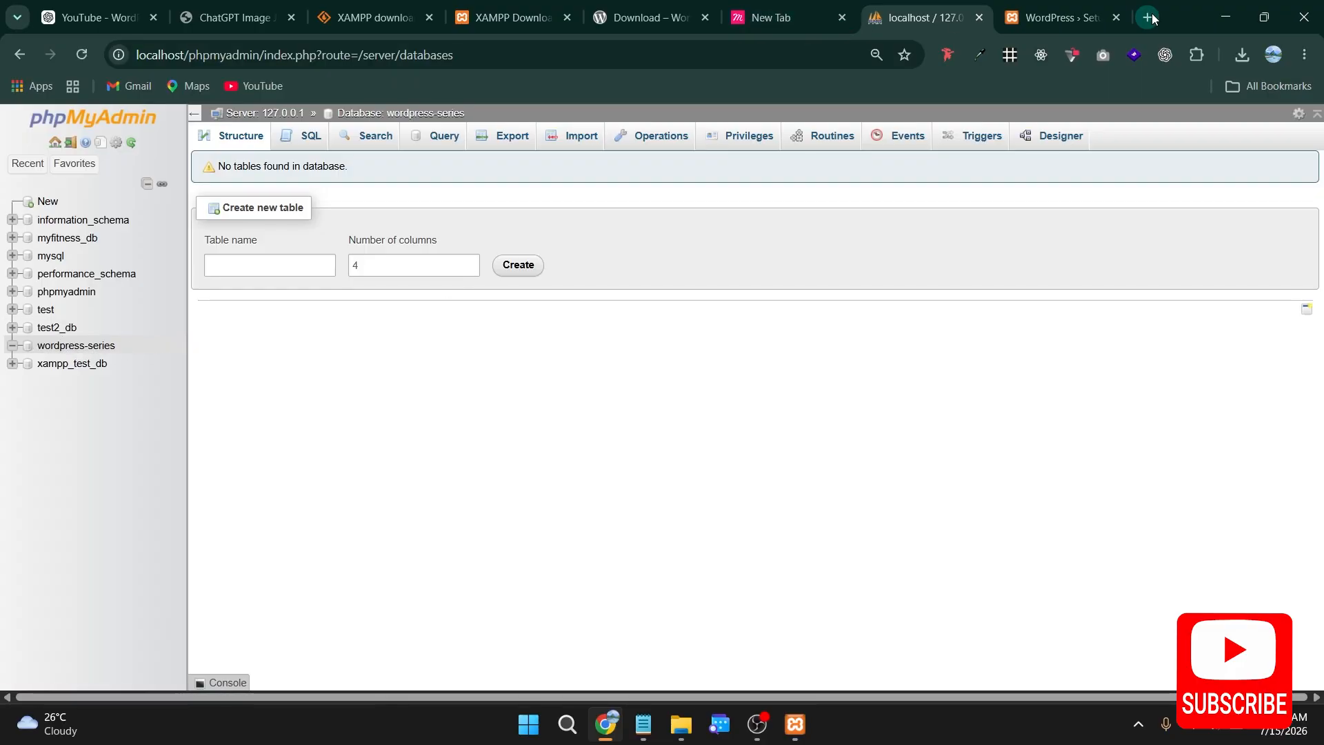
{"action": "left_click", "coordinate": [1043, 14]}
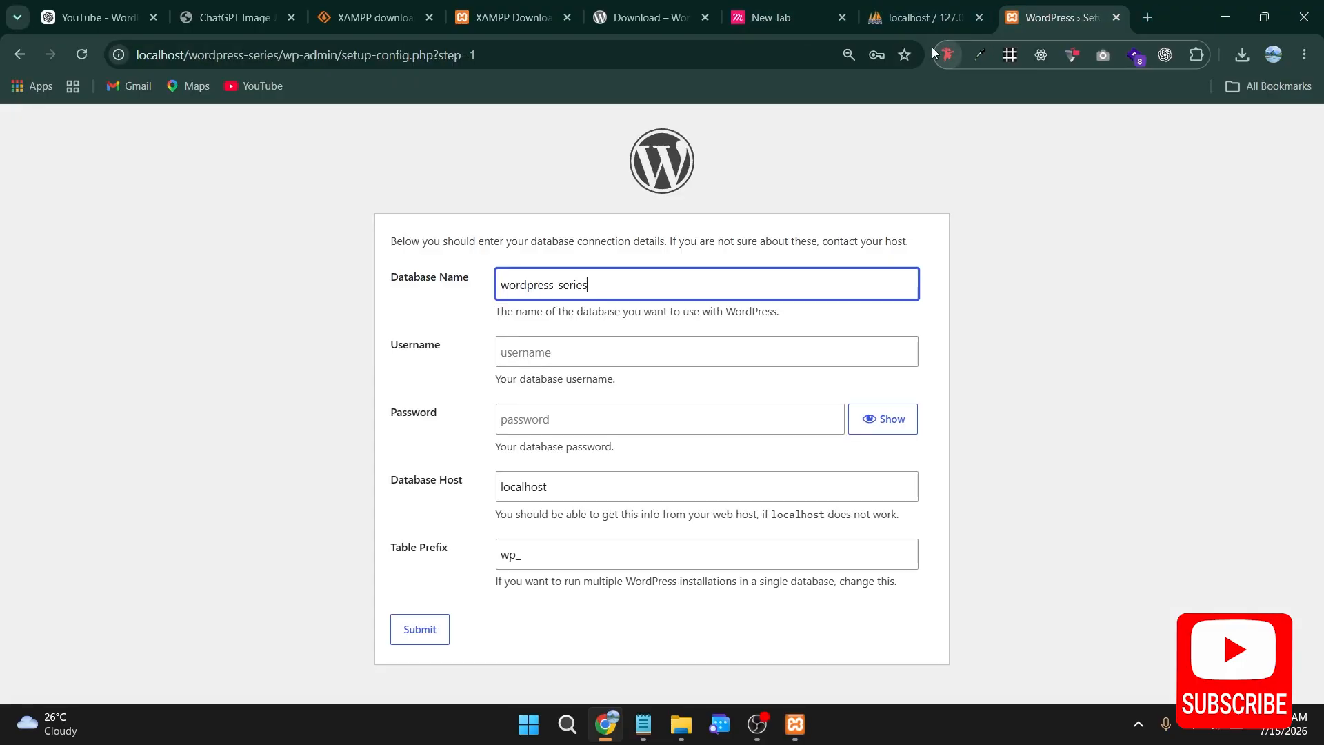
Step: Set the database username to root, submit the connection details and run the WordPress installation
{"action": "left_click", "coordinate": [569, 360]}
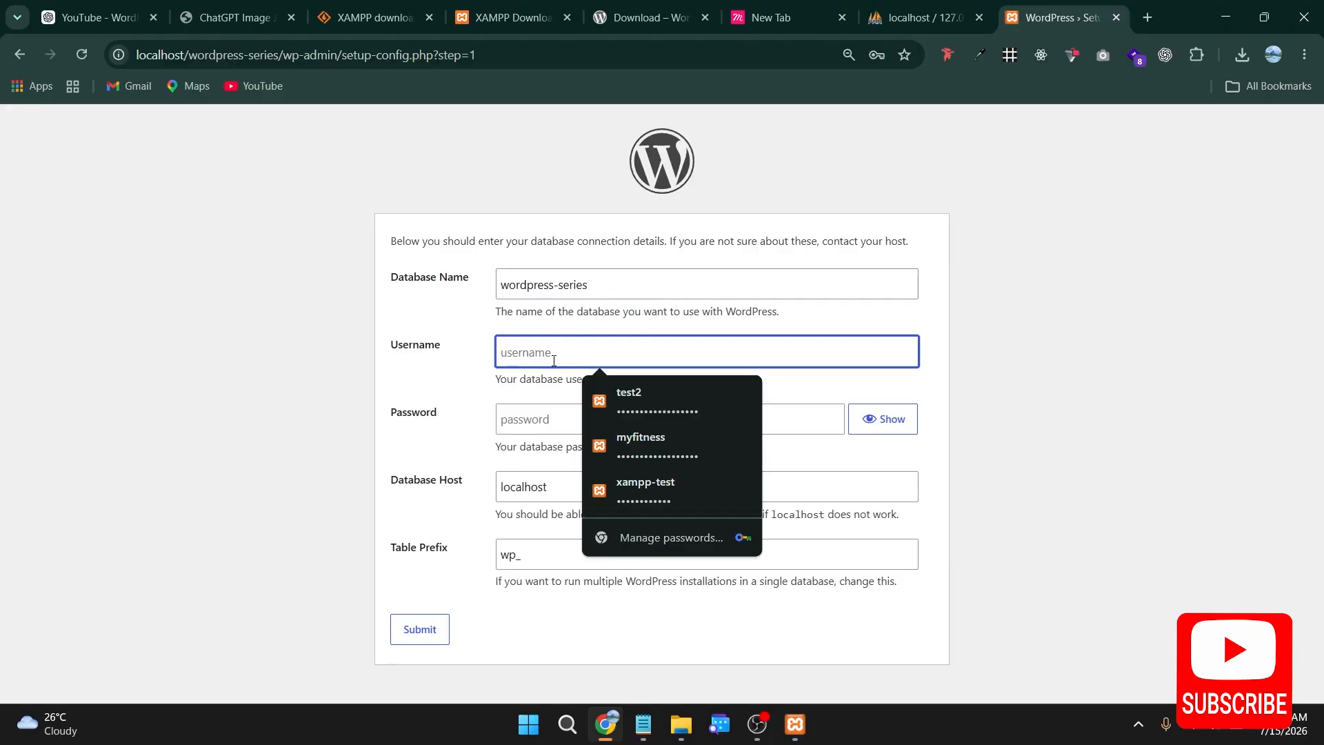
{"action": "left_click", "coordinate": [395, 354]}
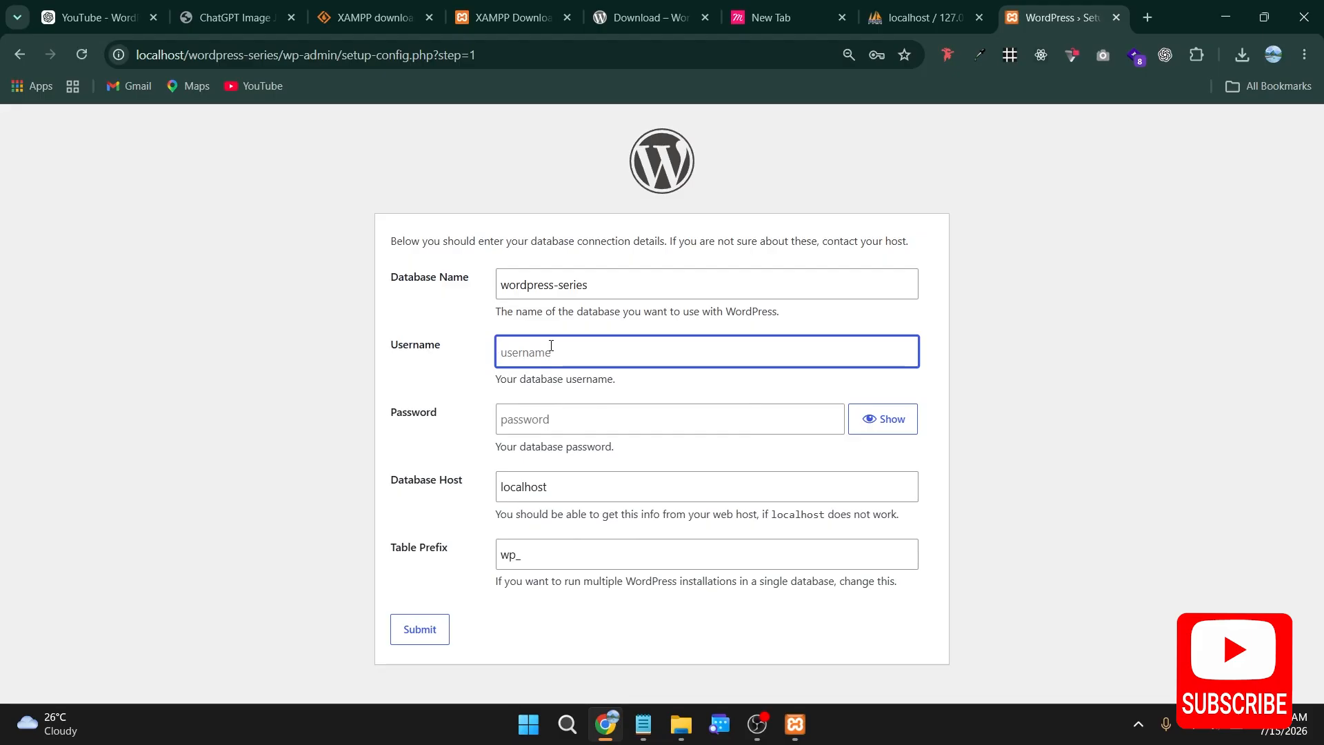
{"action": "type", "text": "root"}
{"action": "left_click", "coordinate": [439, 635]}
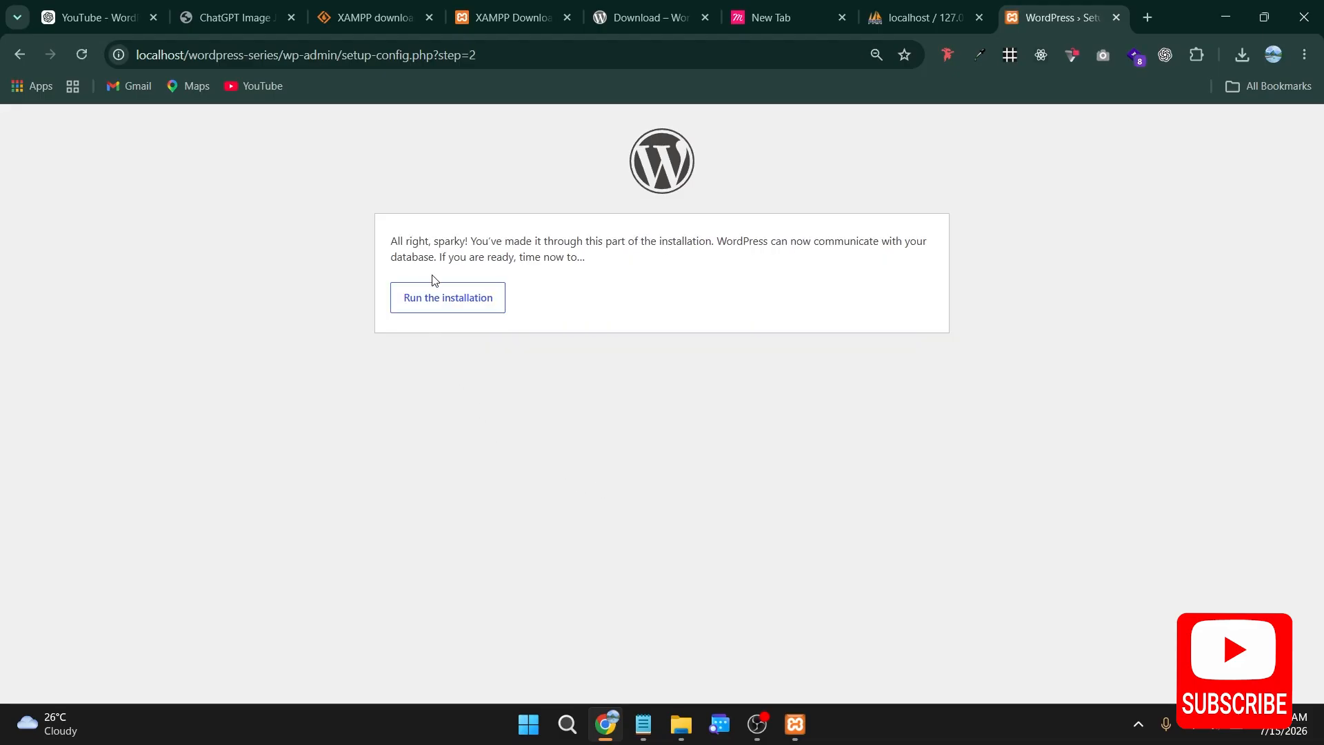
{"action": "left_click", "coordinate": [438, 303]}
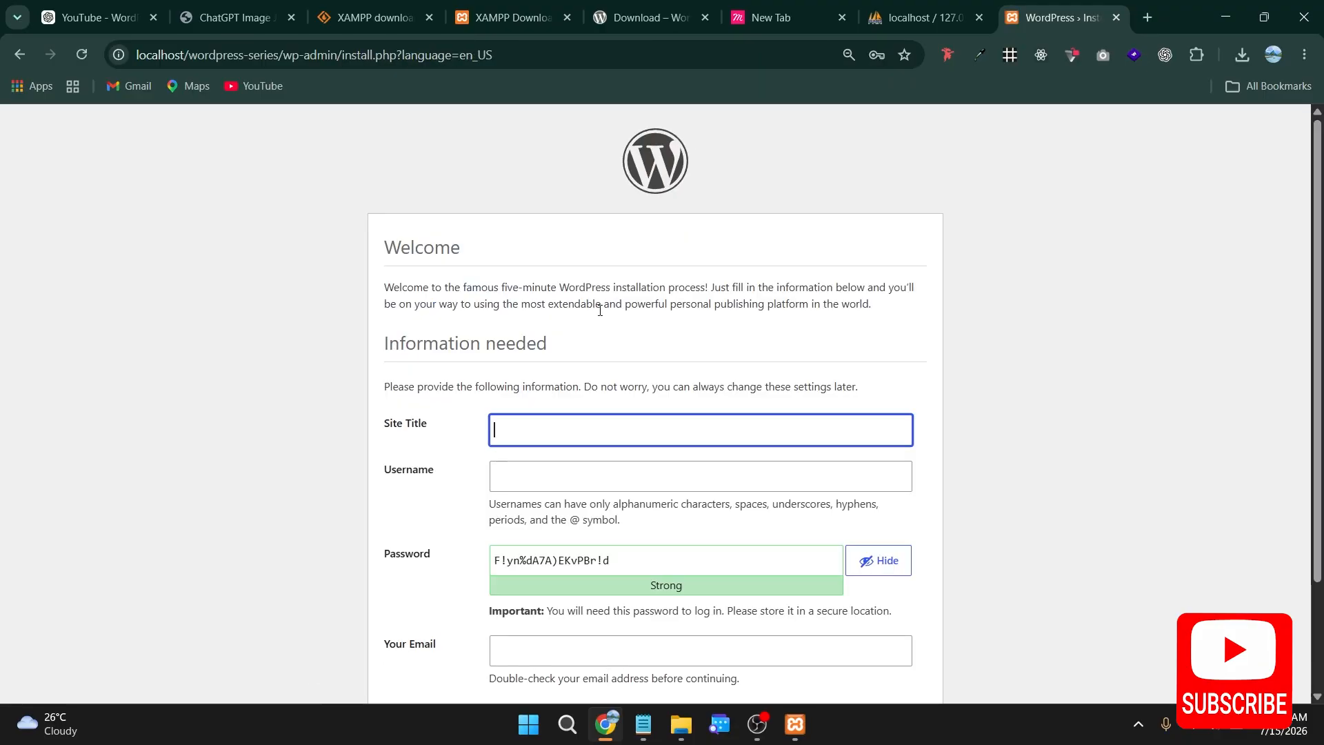
Step: Fill in wordpress-series as both the site title and the username on the WordPress installation form
{"action": "left_click", "coordinate": [532, 440]}
{"action": "key", "text": "ctrl+v"}
{"action": "left_click", "coordinate": [552, 474]}
{"action": "key", "text": "ctrl+v"}
{"action": "scroll", "coordinate": [481, 391], "scroll_direction": "down", "scroll_amount": 2}
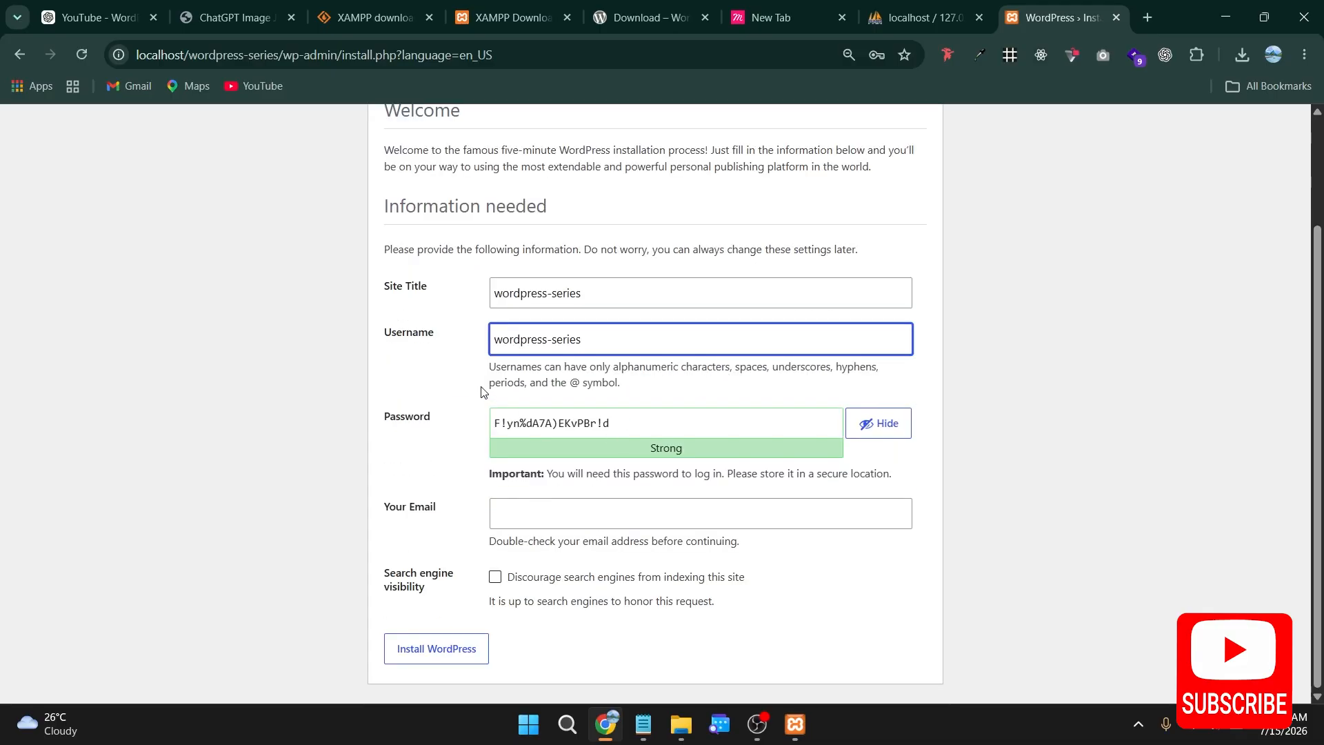
Step: Keep the generated password, fill in the contact e-mail and submit the WordPress installation form
{"action": "left_click", "coordinate": [677, 426]}
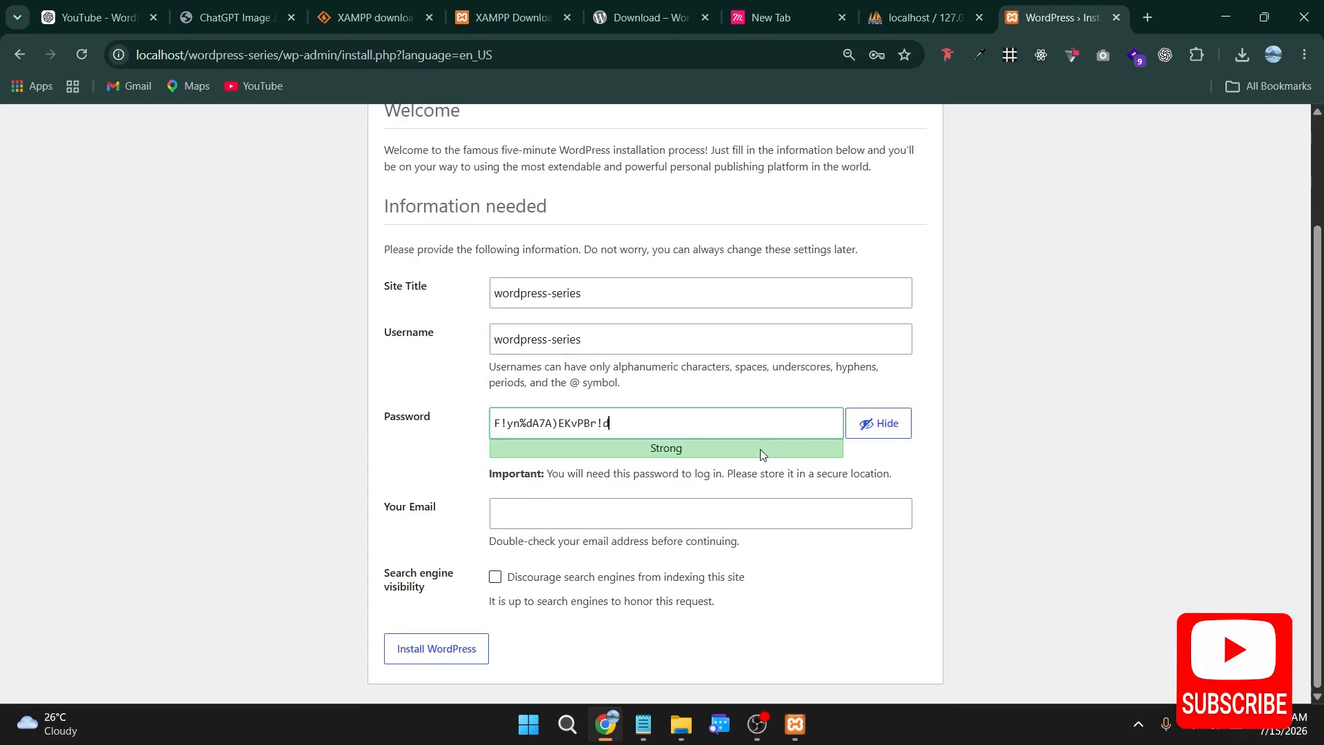
{"action": "left_click", "coordinate": [525, 515]}
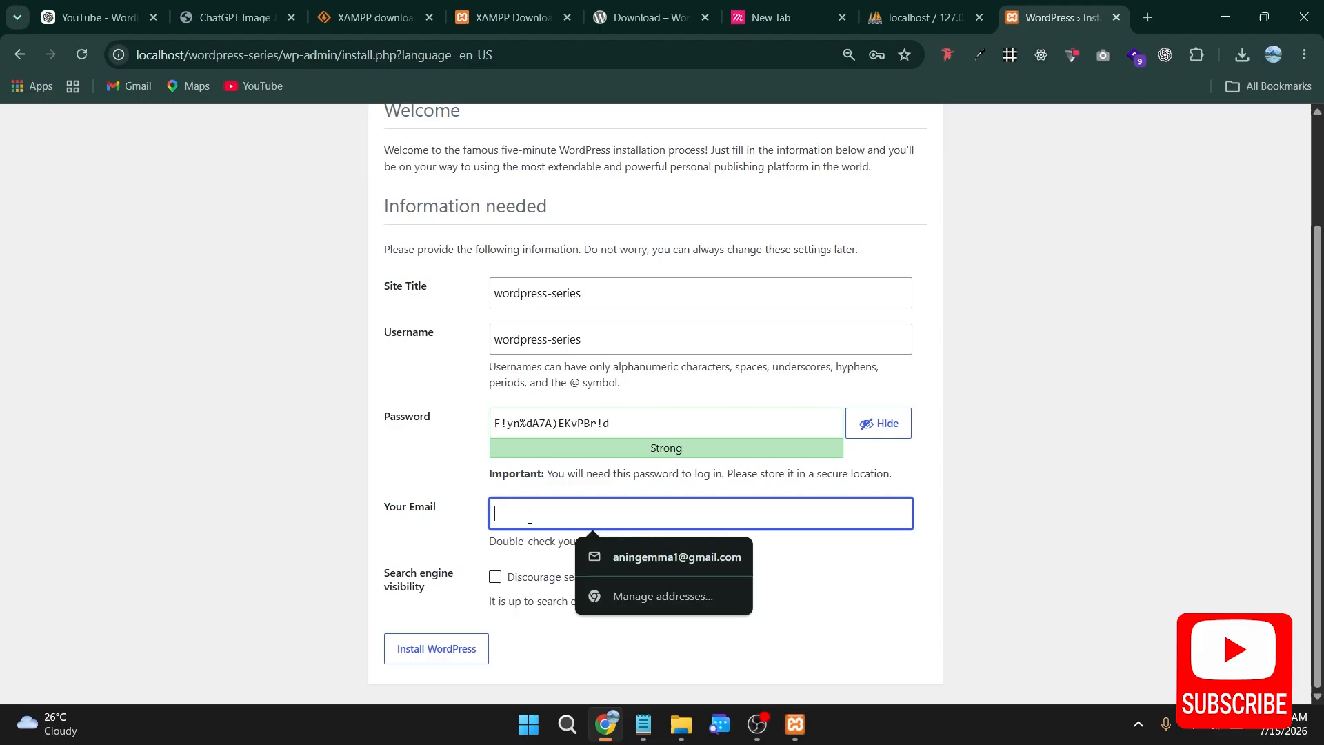
{"action": "left_click", "coordinate": [633, 568]}
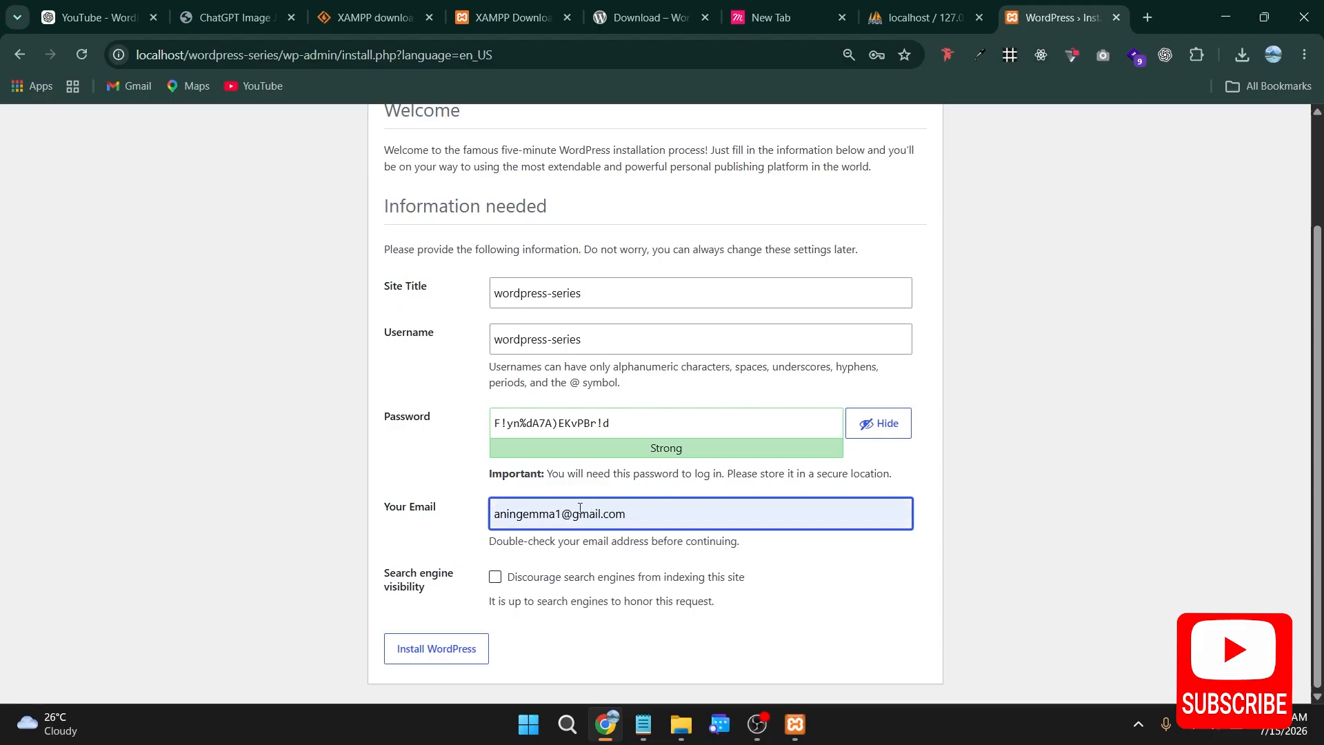
{"action": "left_click", "coordinate": [440, 662]}
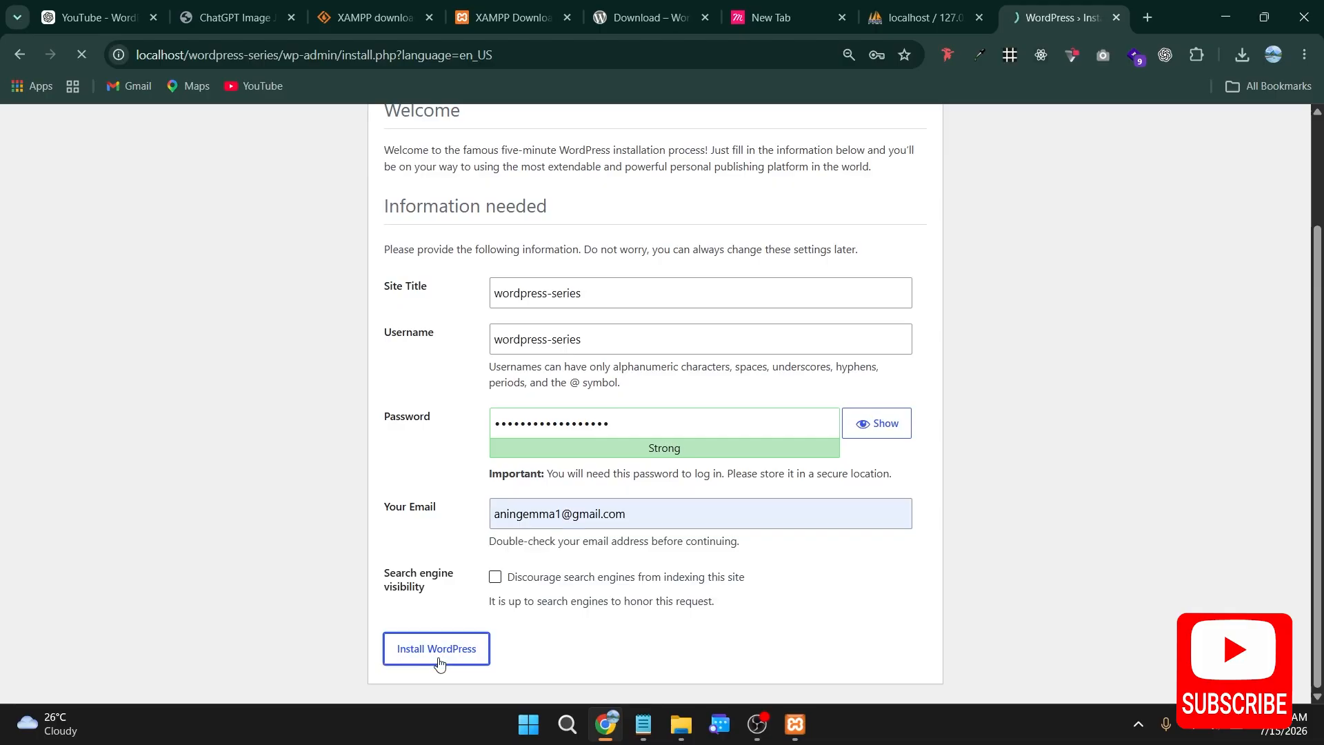
Step: Resubmit the installation form with the password revealed, and save the new login credentials in the browser
{"action": "left_click", "coordinate": [666, 426]}
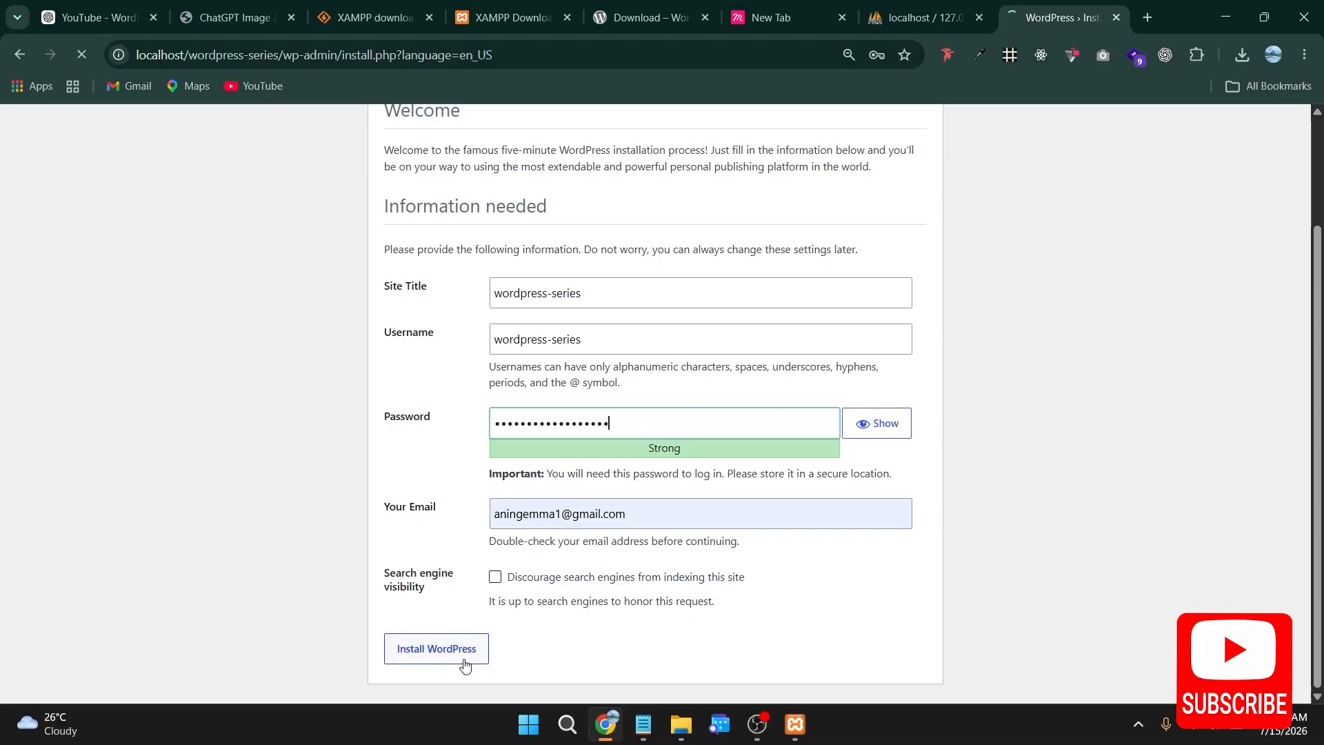
{"action": "left_click", "coordinate": [870, 423]}
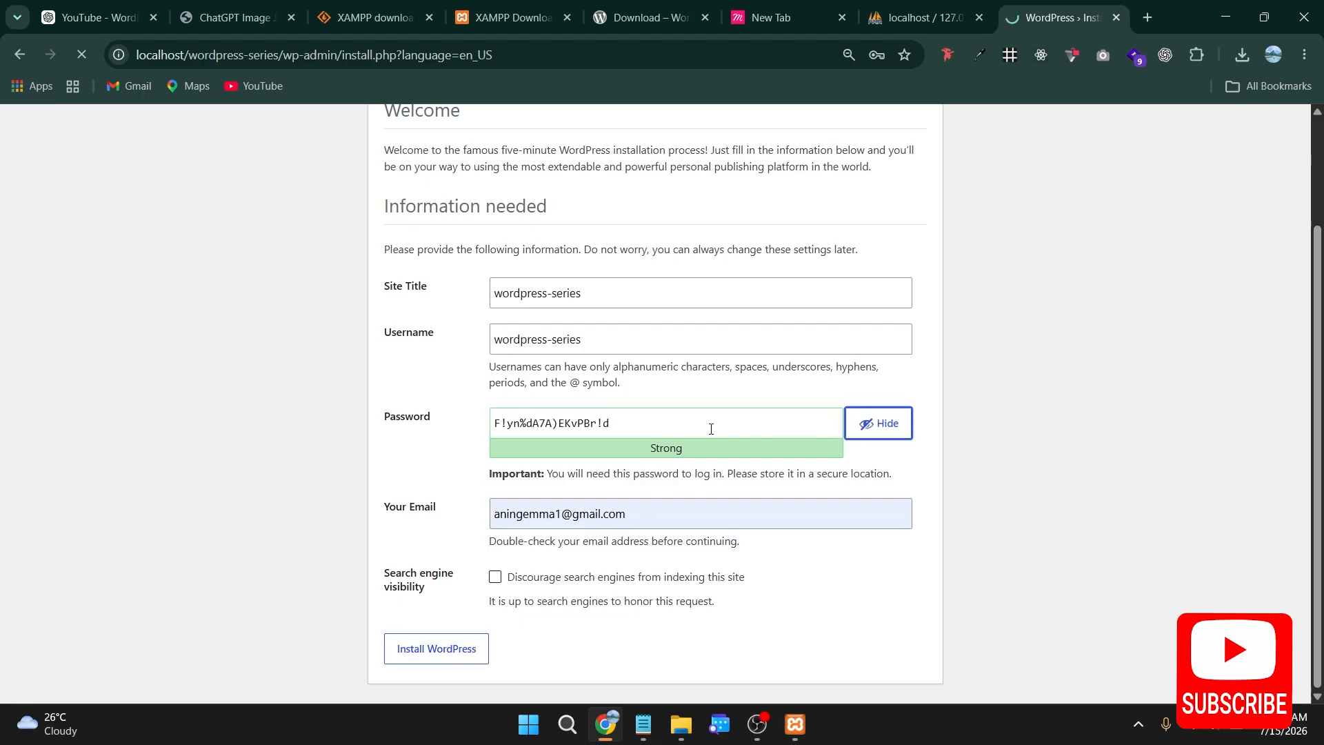
{"action": "double_click", "coordinate": [668, 431]}
{"action": "triple_click", "coordinate": [665, 432]}
{"action": "left_click", "coordinate": [422, 656]}
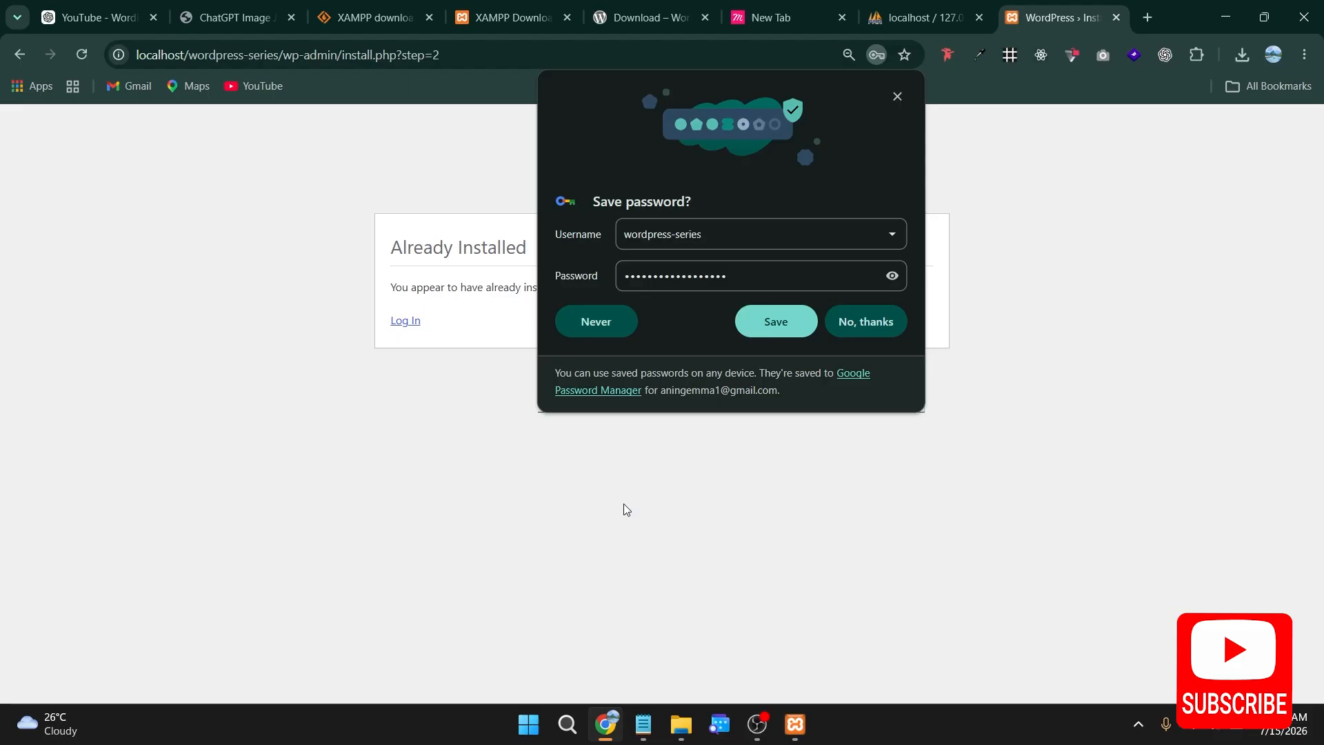
{"action": "left_click", "coordinate": [779, 320]}
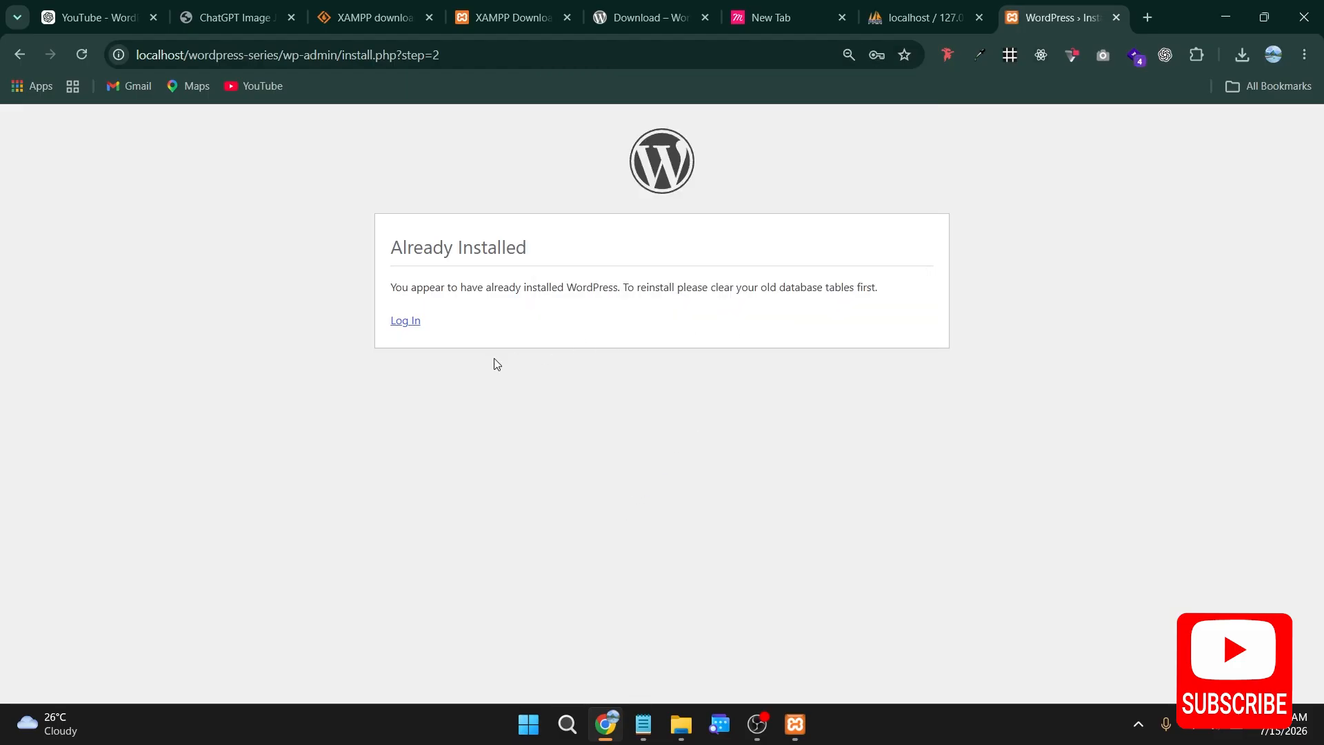
Step: Log in to WordPress with the saved wordpress-series credentials, entering the Windows PIN to release them and enabling Remember Me
{"action": "left_click", "coordinate": [409, 322]}
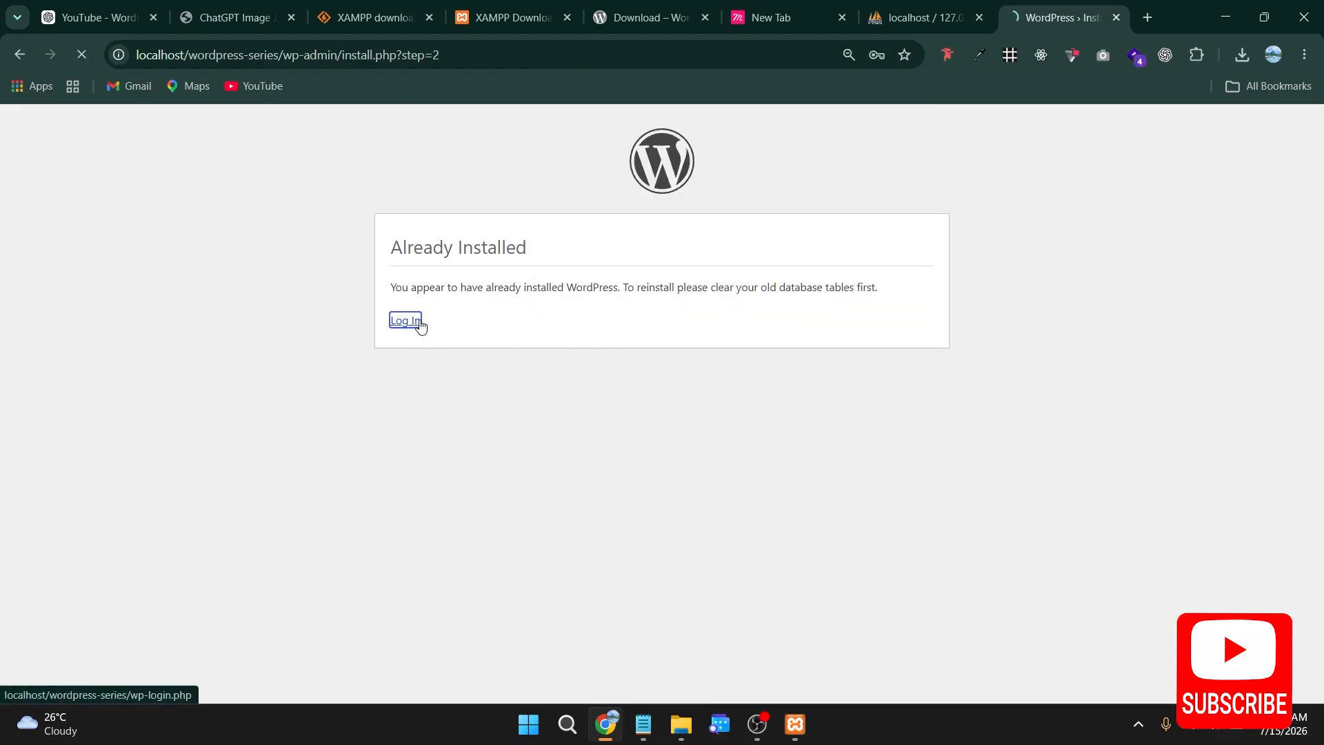
{"action": "left_click", "coordinate": [635, 315]}
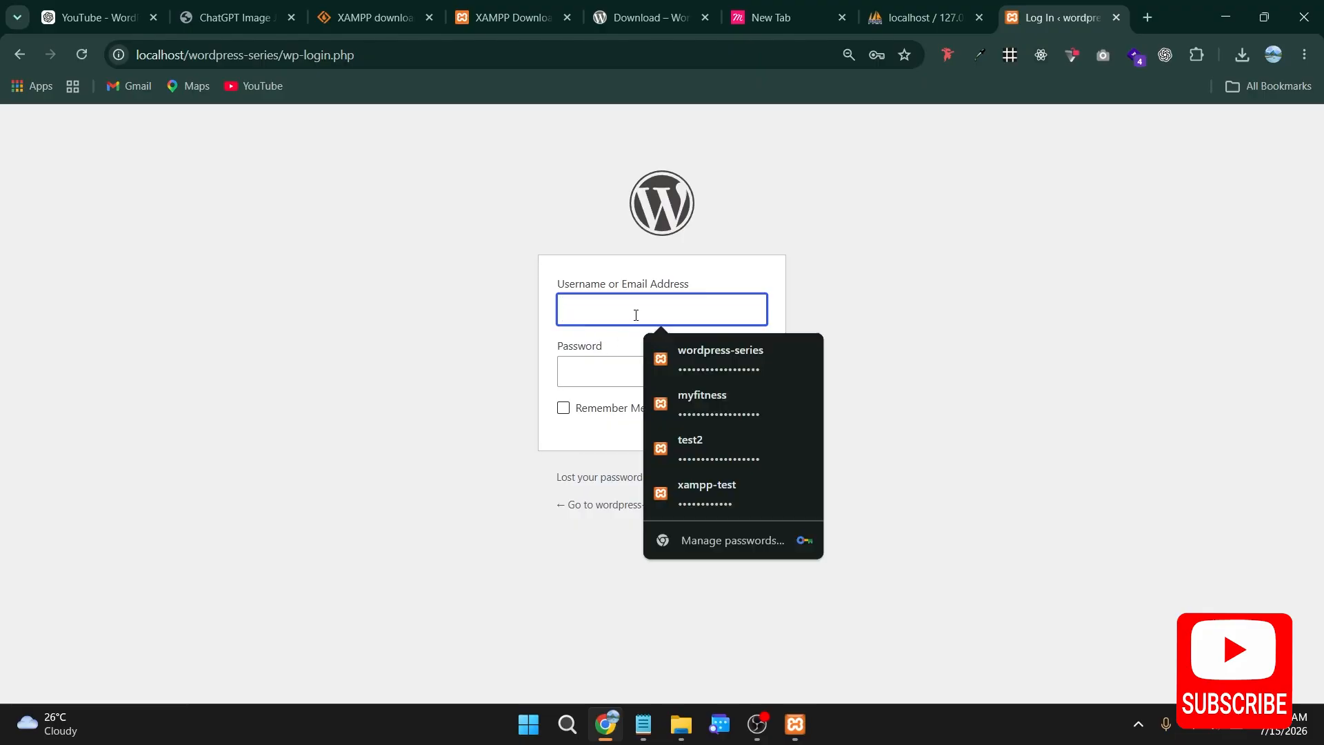
{"action": "left_click", "coordinate": [706, 367]}
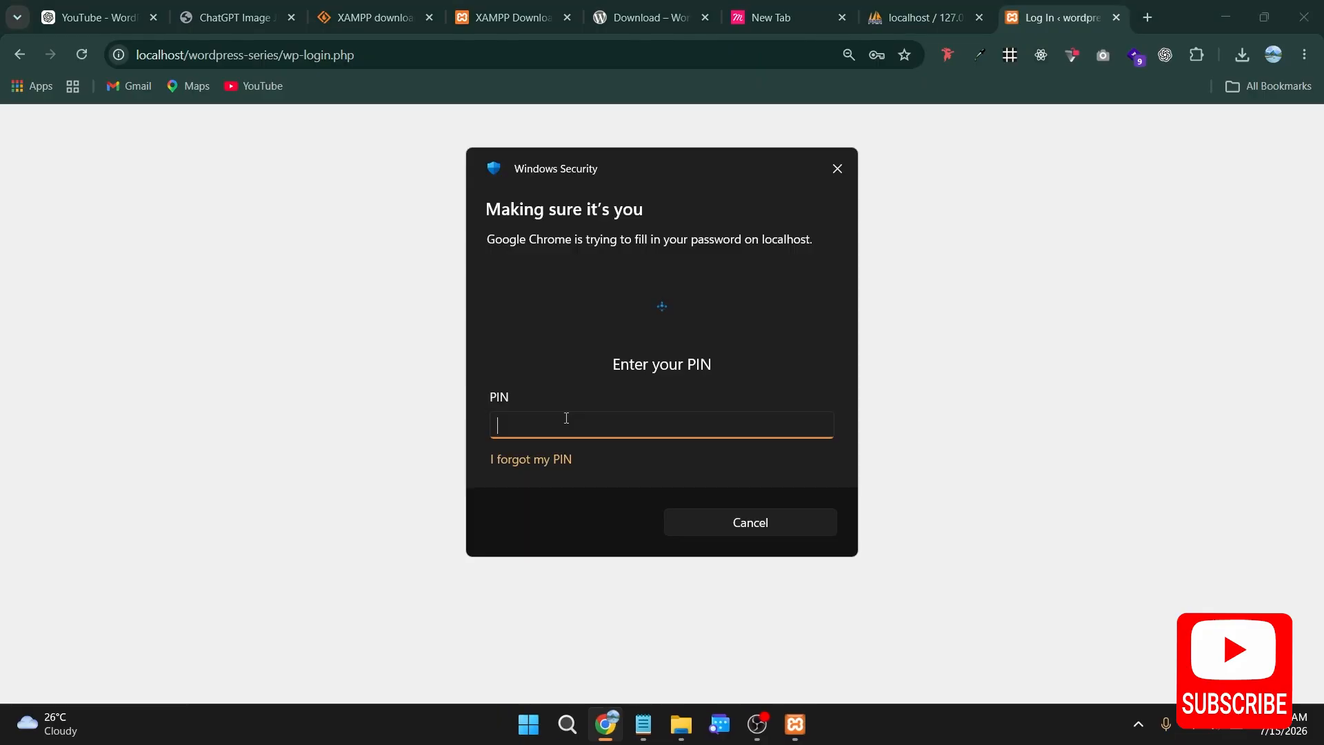
{"action": "type", "text": "****"}
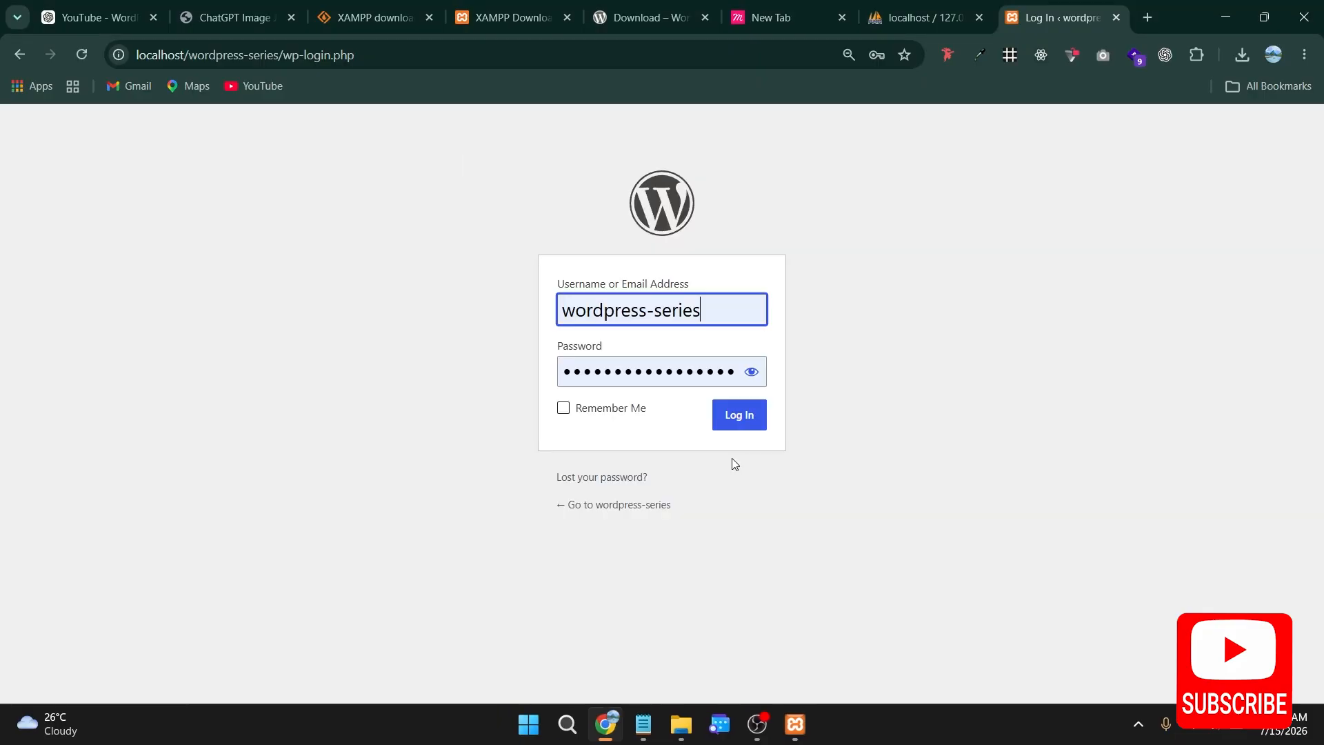
{"action": "left_click", "coordinate": [562, 410]}
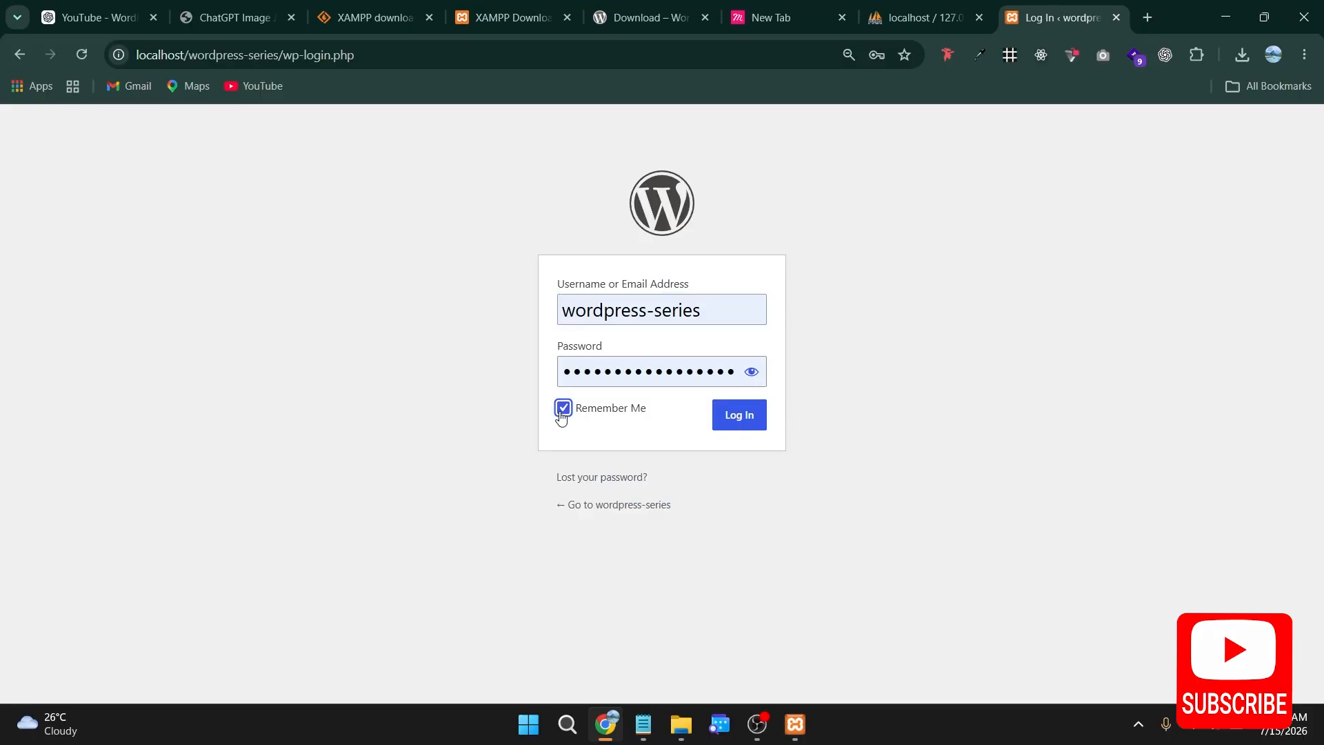
{"action": "left_click", "coordinate": [748, 420]}
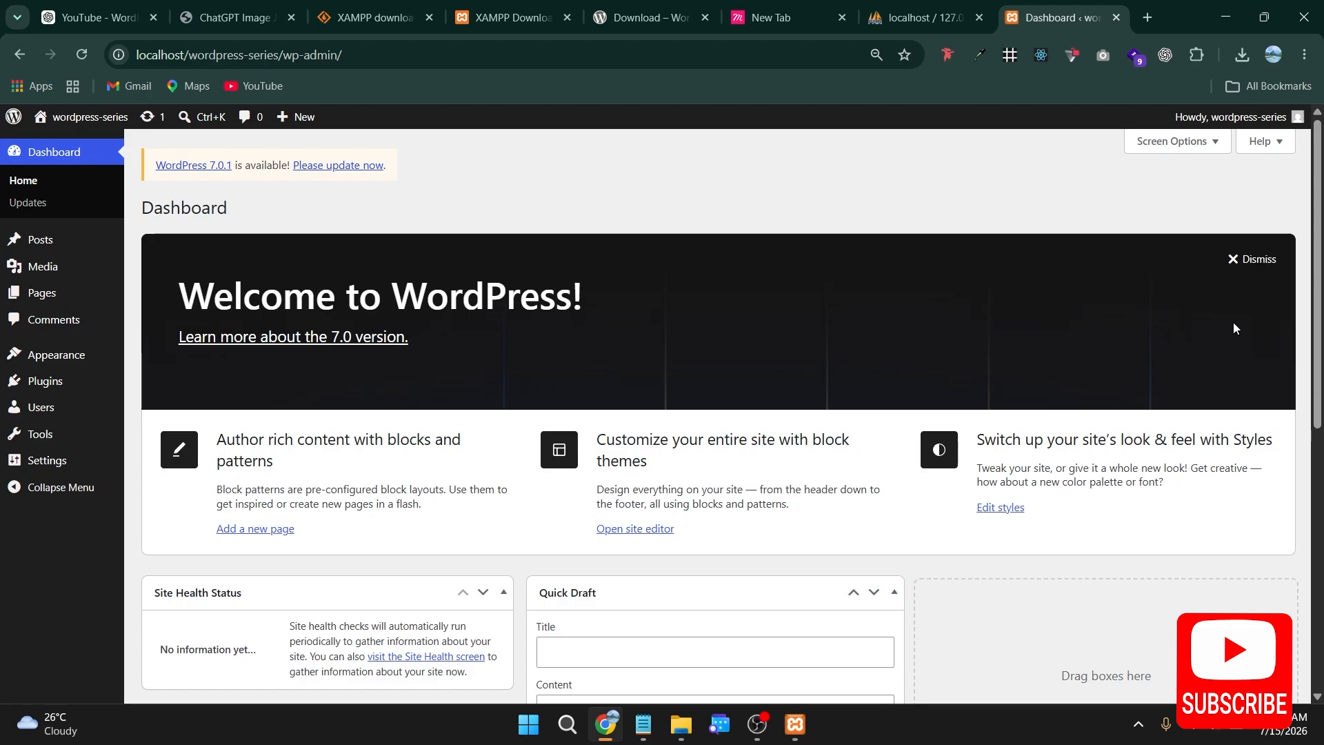
Step: Dismiss the Welcome to WordPress panel and look over the dashboard's widgets
{"action": "left_click", "coordinate": [1245, 261]}
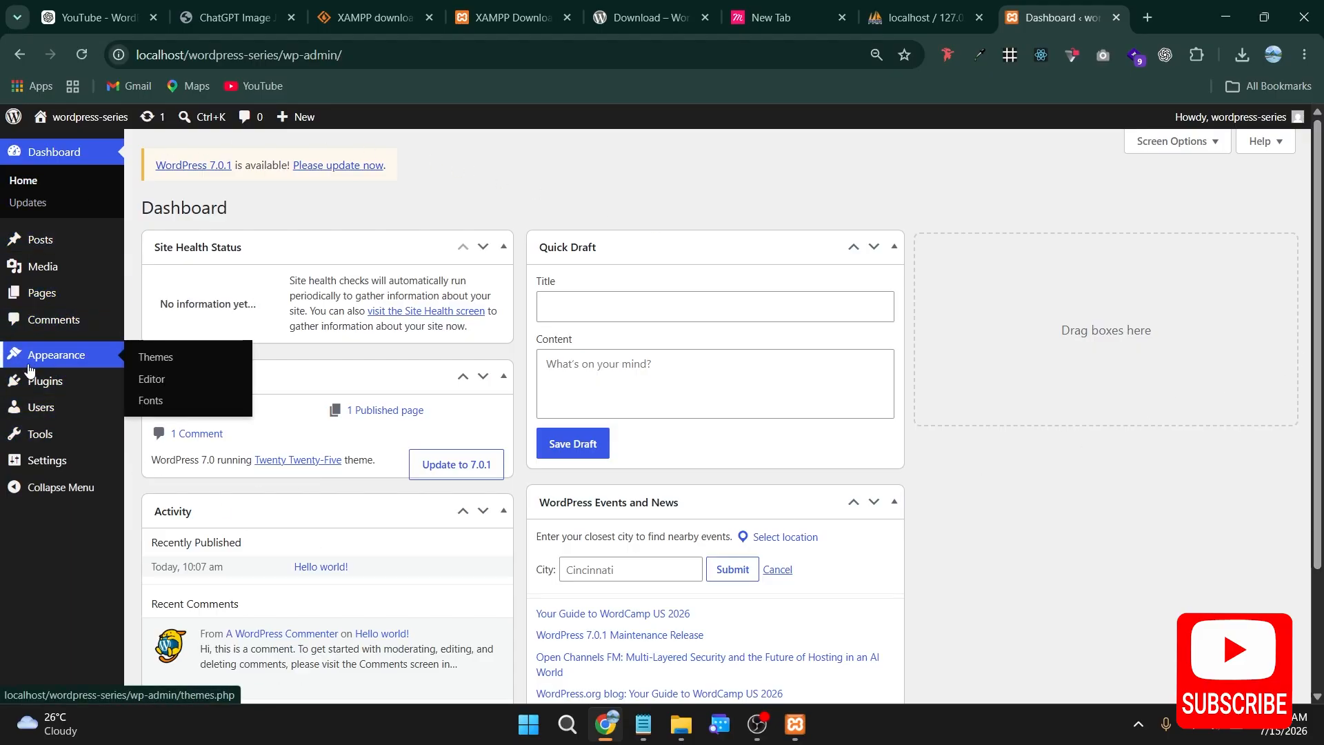
{"action": "mouse_move", "coordinate": [67, 290]}
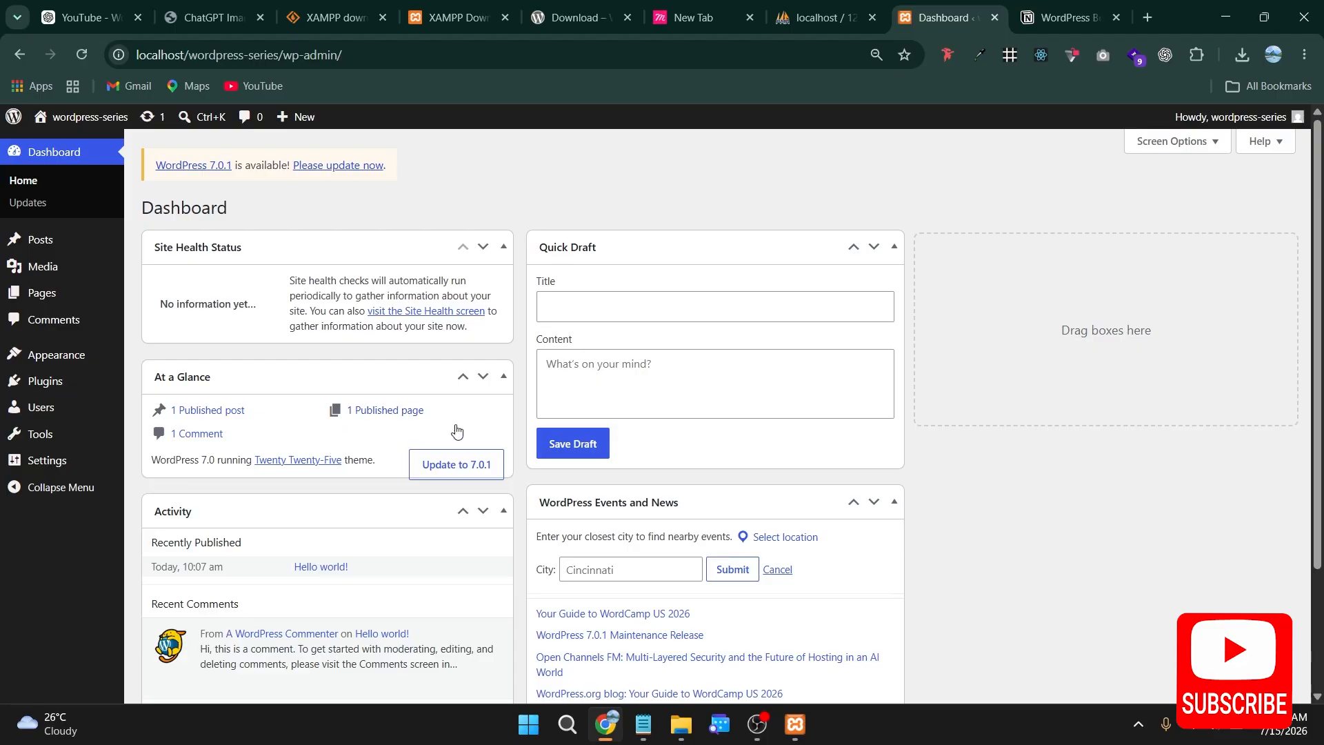
{"action": "scroll", "coordinate": [647, 573], "scroll_direction": "down", "scroll_amount": 3}
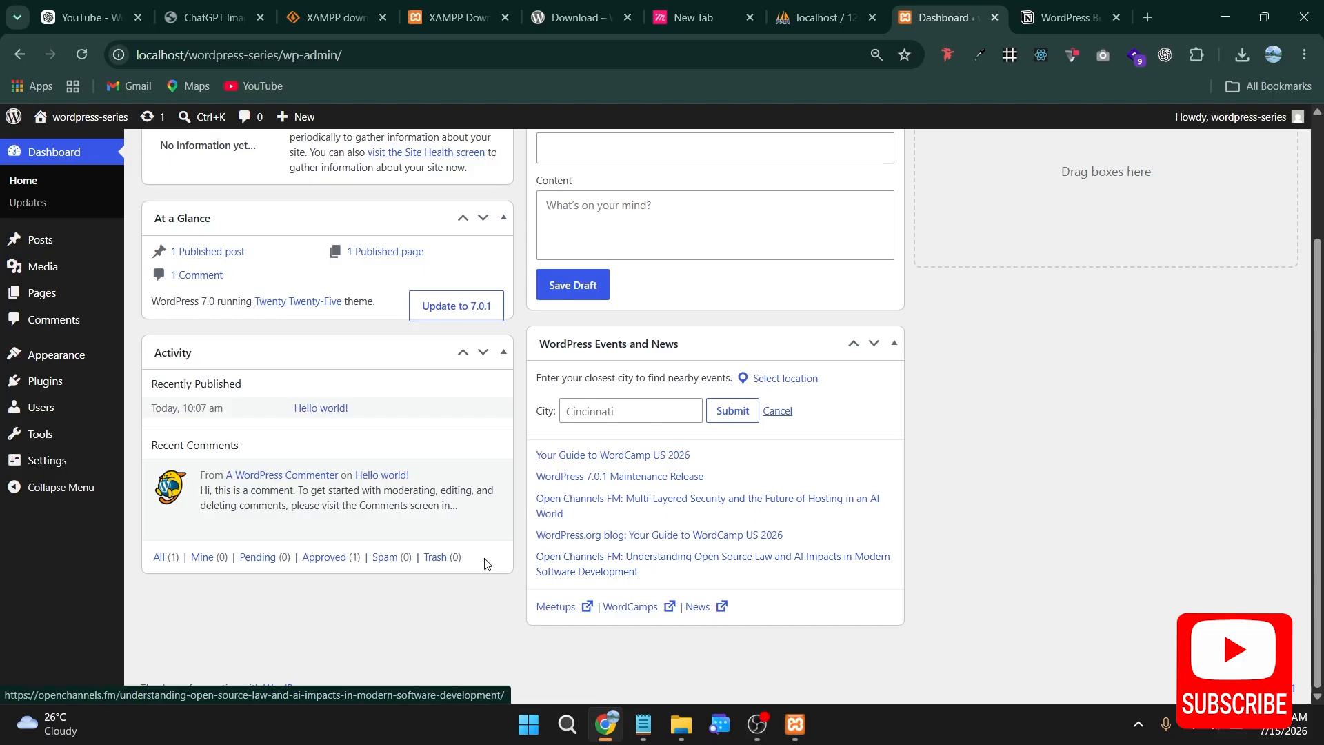
{"action": "scroll", "coordinate": [548, 556], "scroll_direction": "up", "scroll_amount": 3}
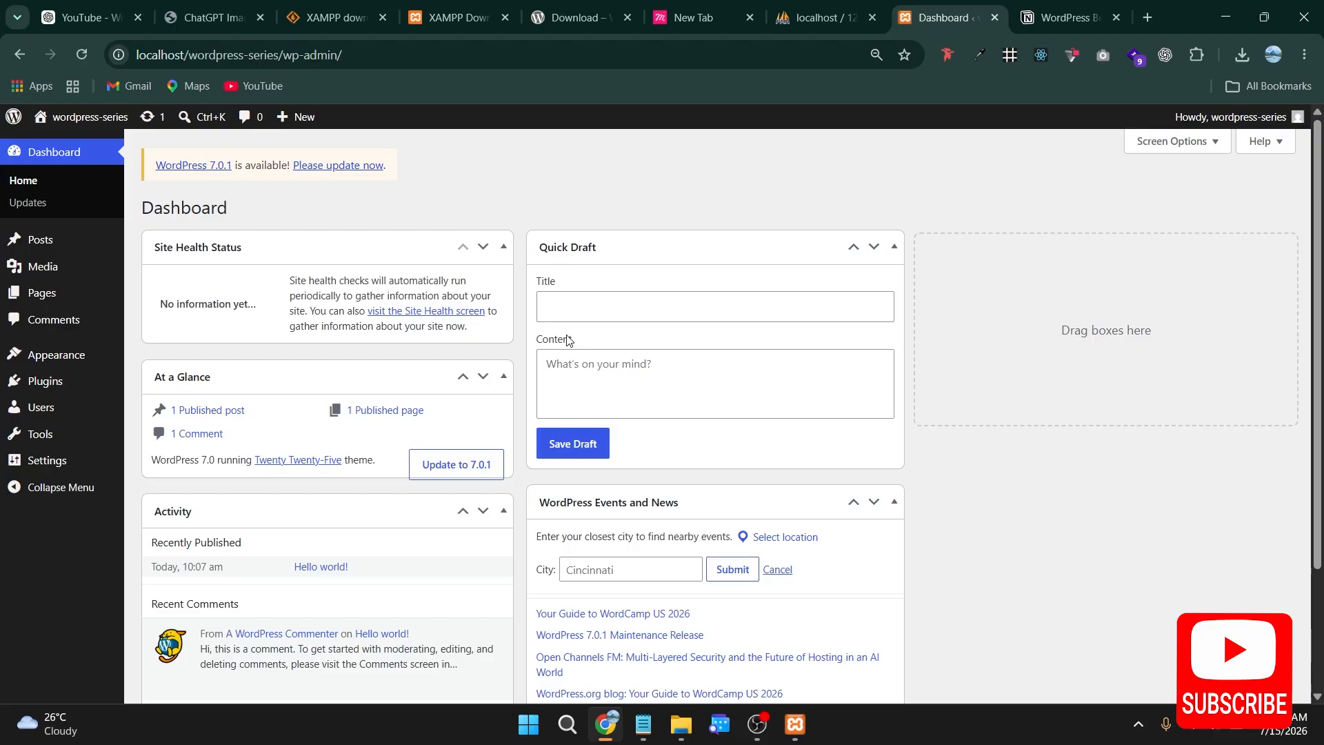
Step: Open the website aningdesign.com in a new browser tab
{"action": "key", "text": "ctrl+t"}
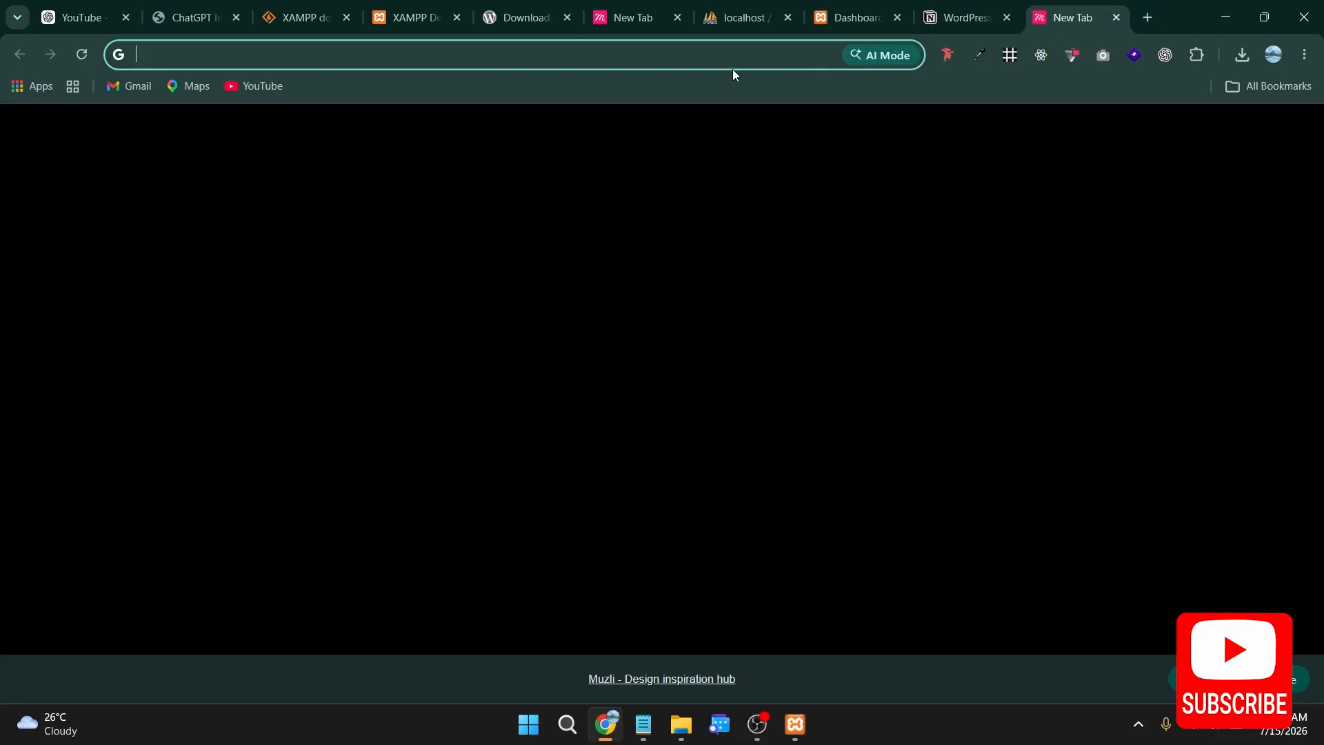
{"action": "type", "text": "ab"}
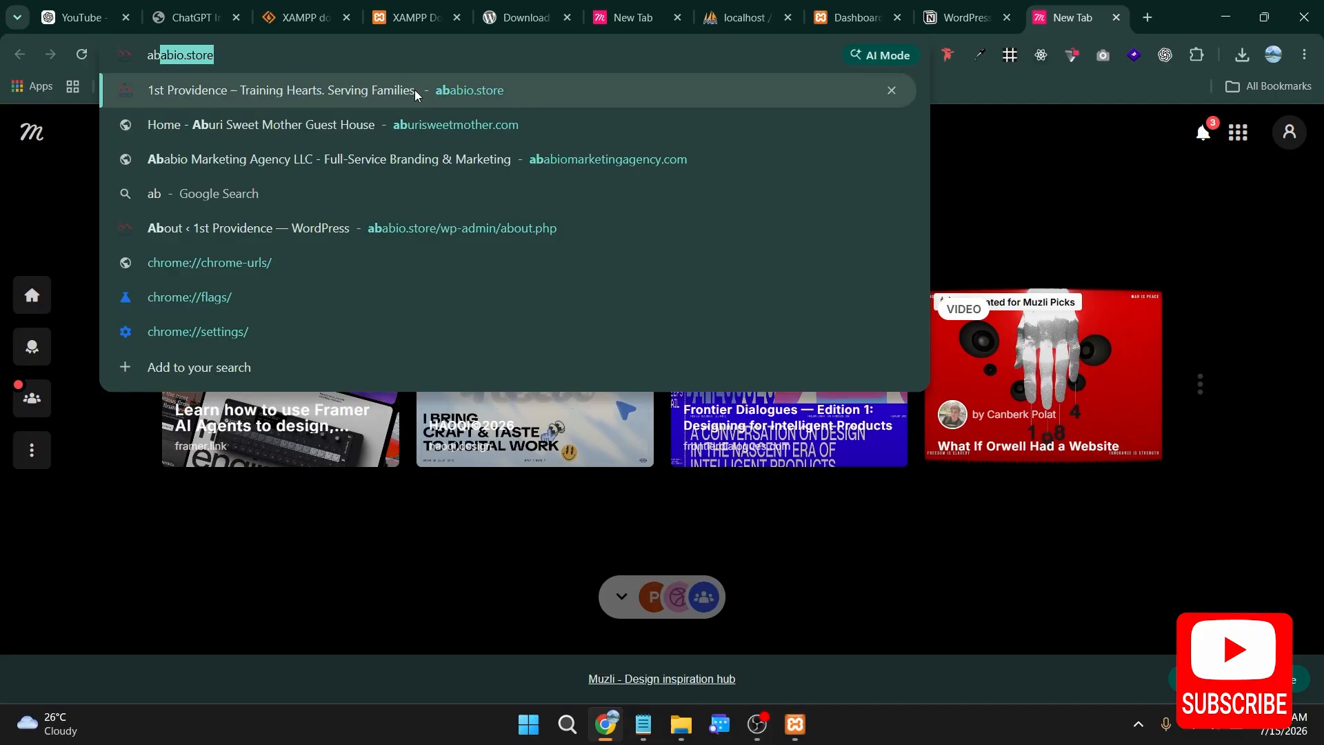
{"action": "type", "text": "n"}
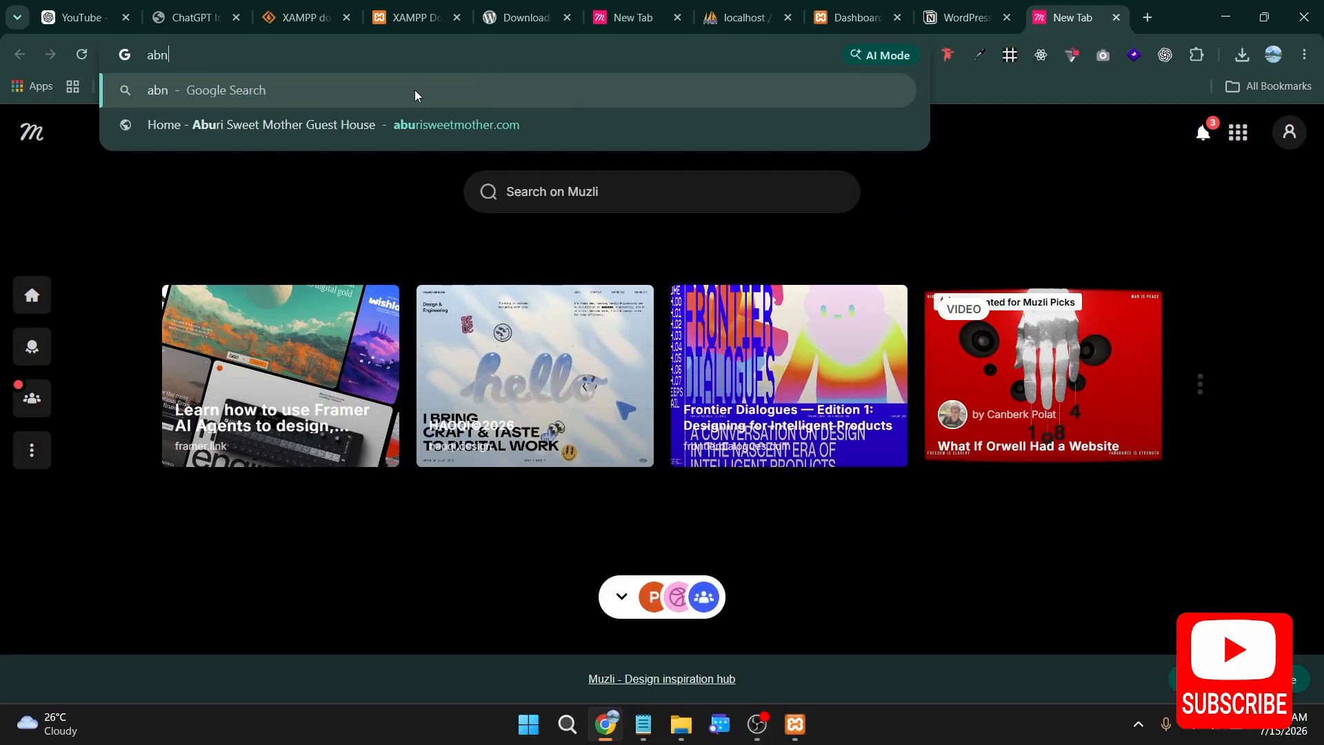
{"action": "key", "text": "BackSpace"}
{"action": "key", "text": "BackSpace"}
{"action": "type", "text": "ning"}
{"action": "key", "text": "Return"}
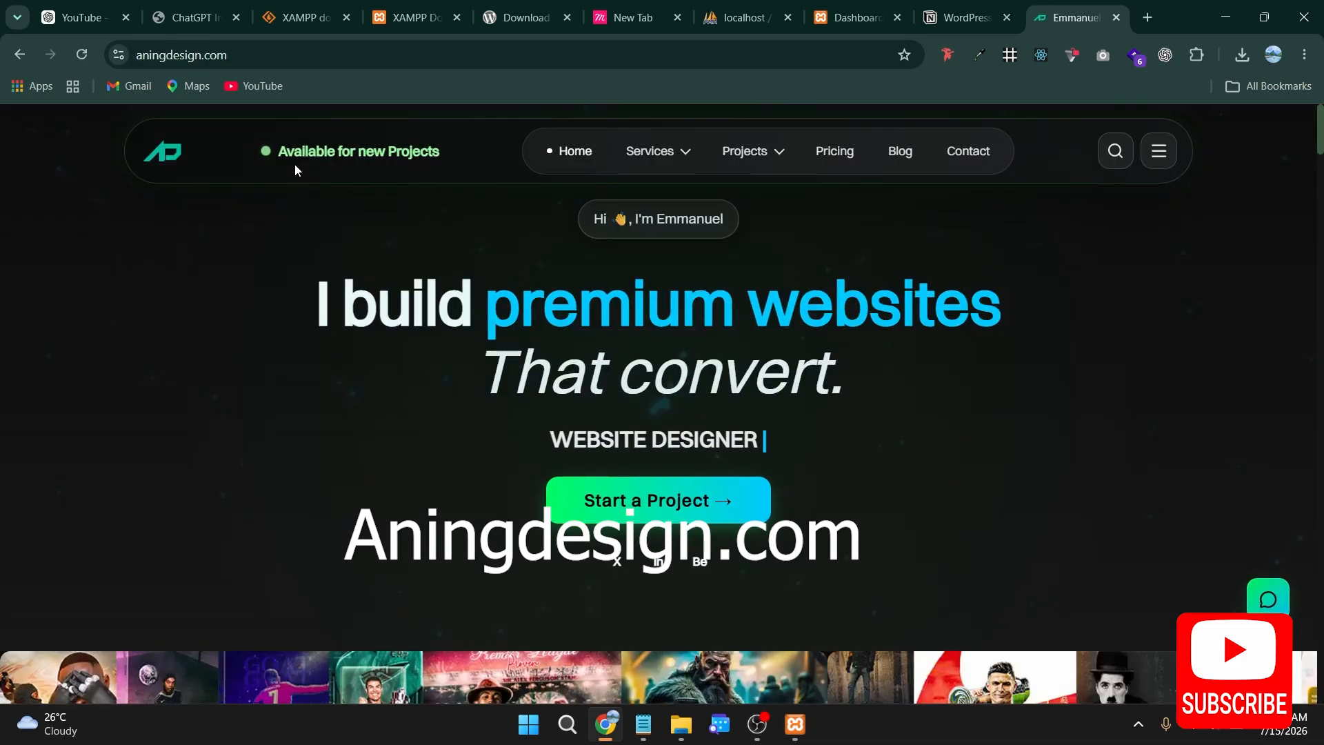
Step: Go to the site's Books page and examine the Client-Ready WordPress Blueprint offer
{"action": "left_click", "coordinate": [1154, 151]}
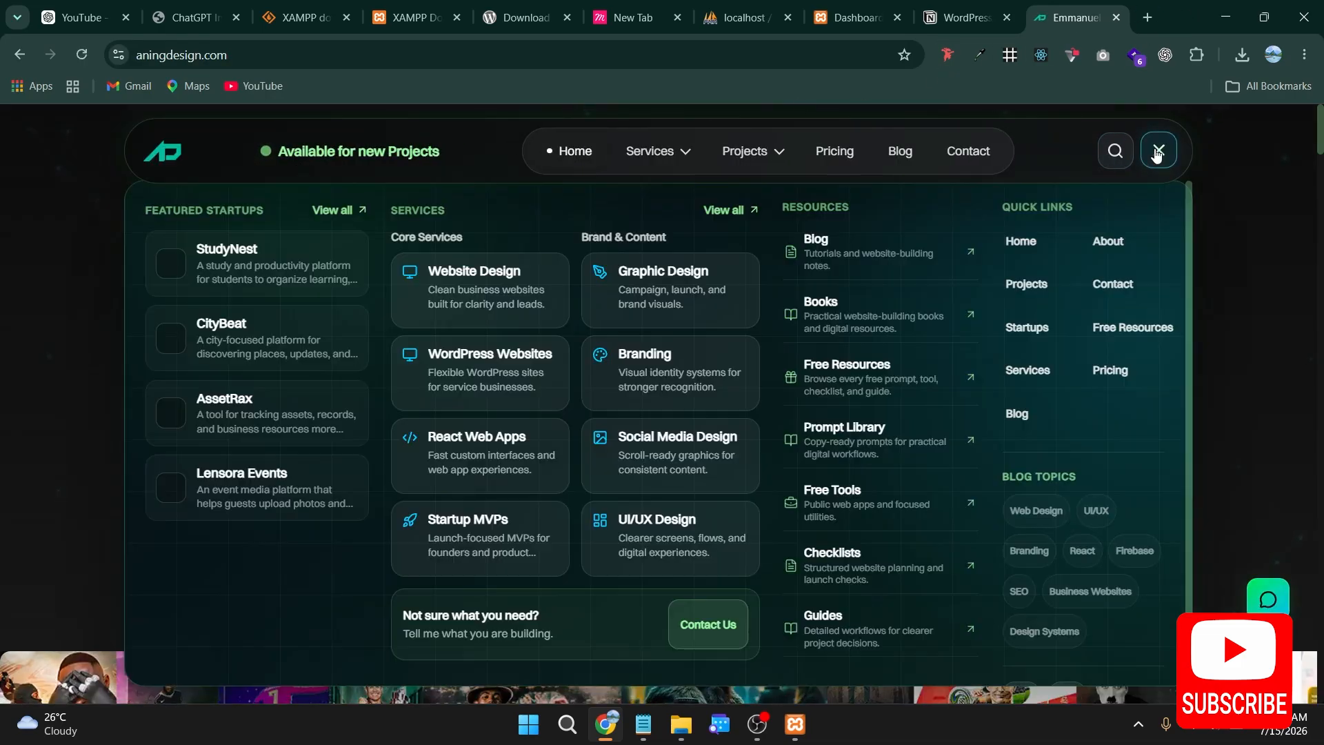
{"action": "left_click", "coordinate": [829, 314]}
{"action": "scroll", "coordinate": [496, 387], "scroll_direction": "down", "scroll_amount": 5}
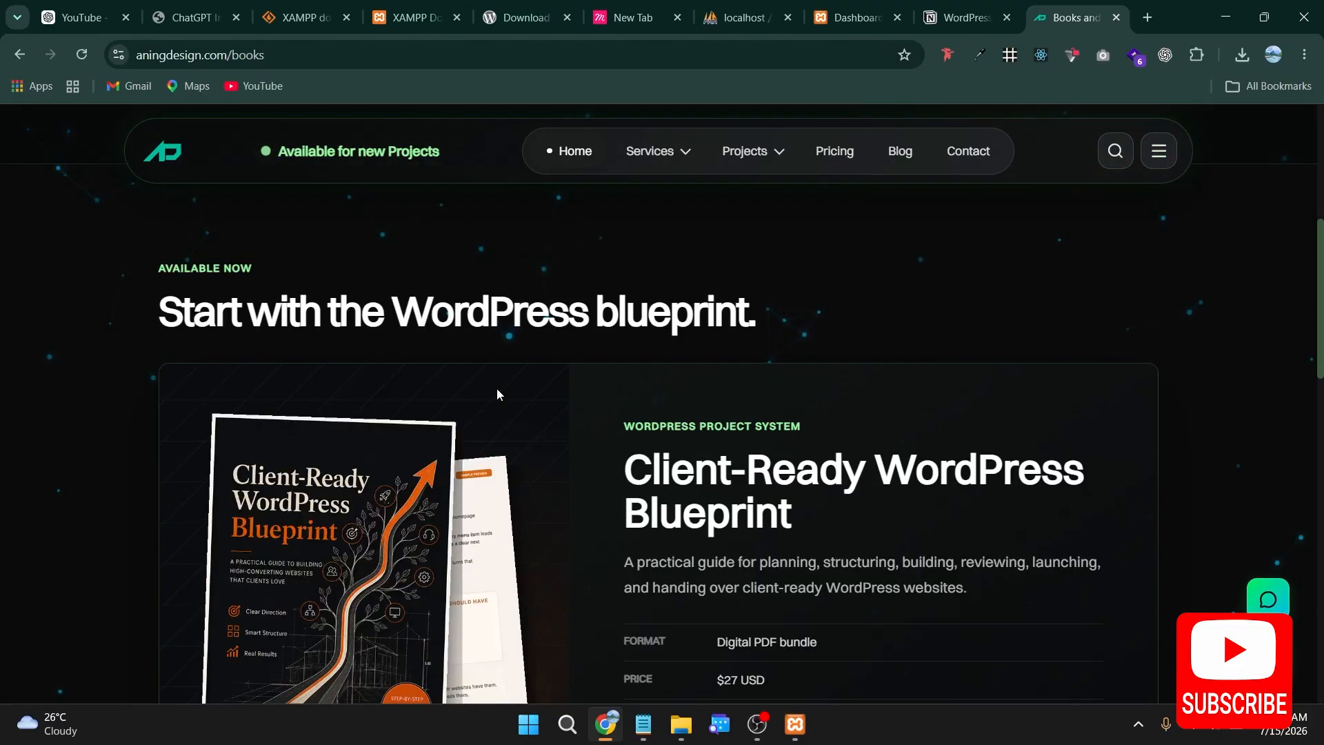
{"action": "scroll", "coordinate": [496, 387], "scroll_direction": "down", "scroll_amount": 3}
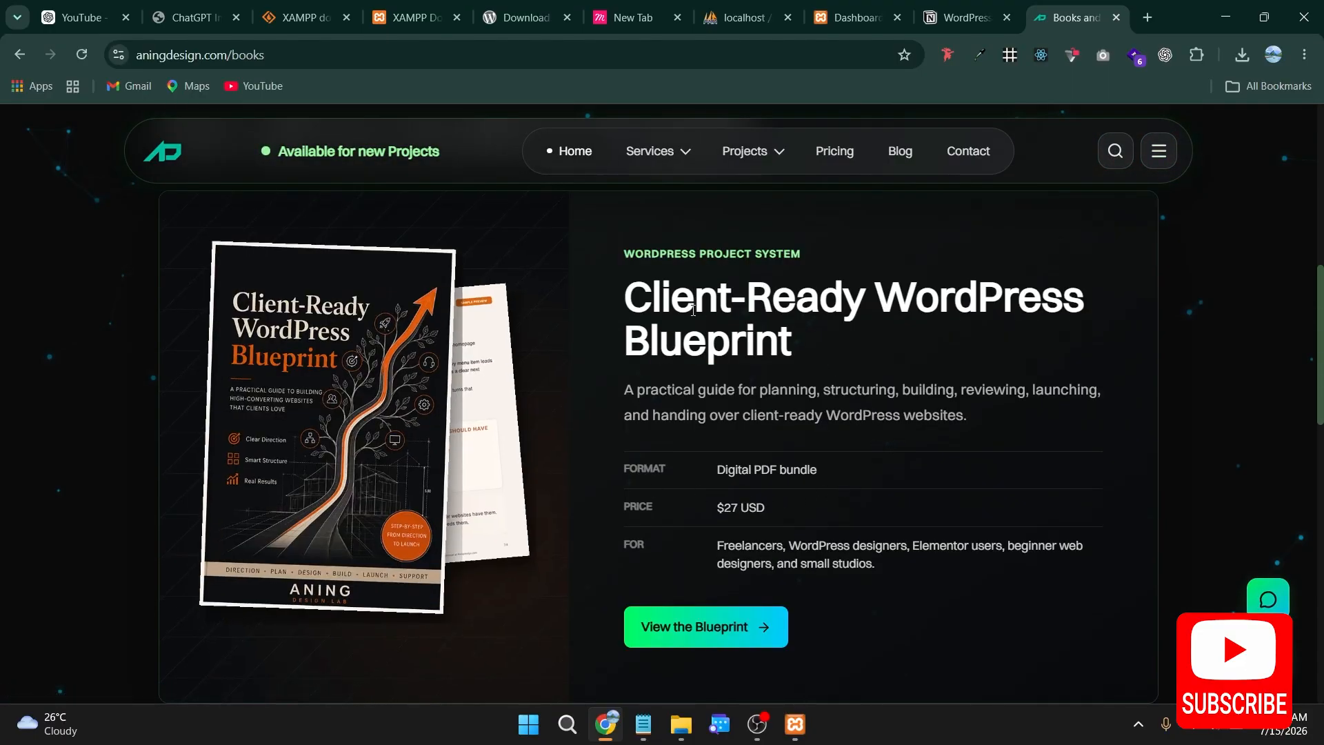
{"action": "scroll", "coordinate": [726, 332], "scroll_direction": "down", "scroll_amount": 10}
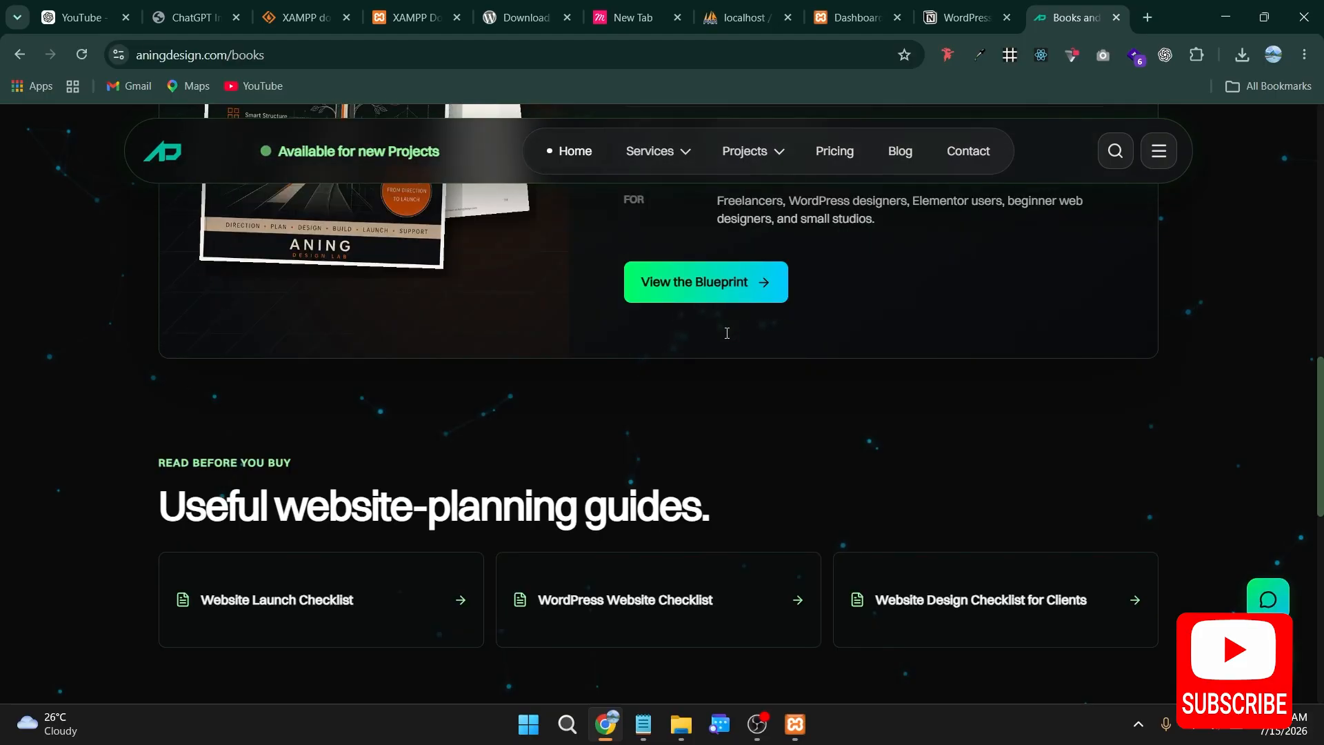
{"action": "scroll", "coordinate": [725, 332], "scroll_direction": "up", "scroll_amount": 8}
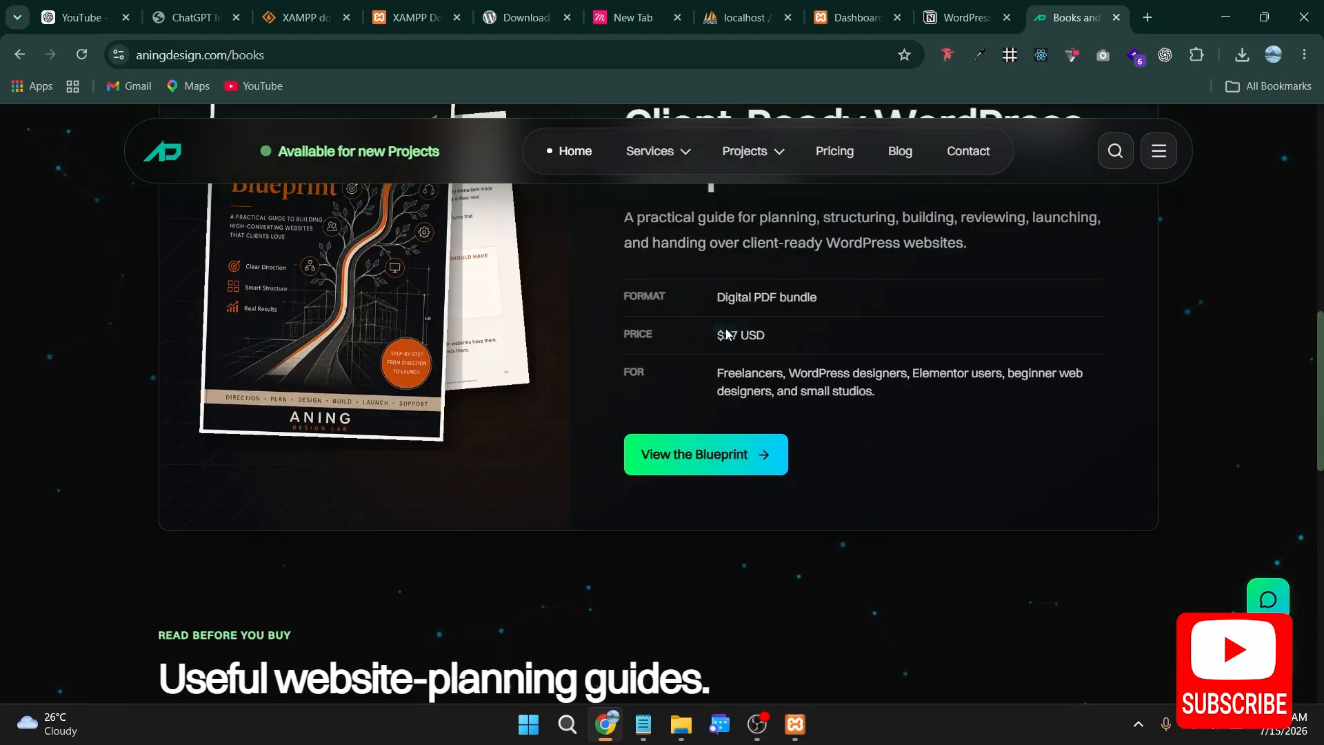
Step: Open the Client-Ready WordPress Blueprint's own page and examine the ebook and resource packs included, such as the AI Prompt Pack and Checklist Pack
{"action": "left_click", "coordinate": [657, 453]}
{"action": "scroll", "coordinate": [448, 420], "scroll_direction": "down", "scroll_amount": 8}
{"action": "scroll", "coordinate": [504, 412], "scroll_direction": "down", "scroll_amount": 6}
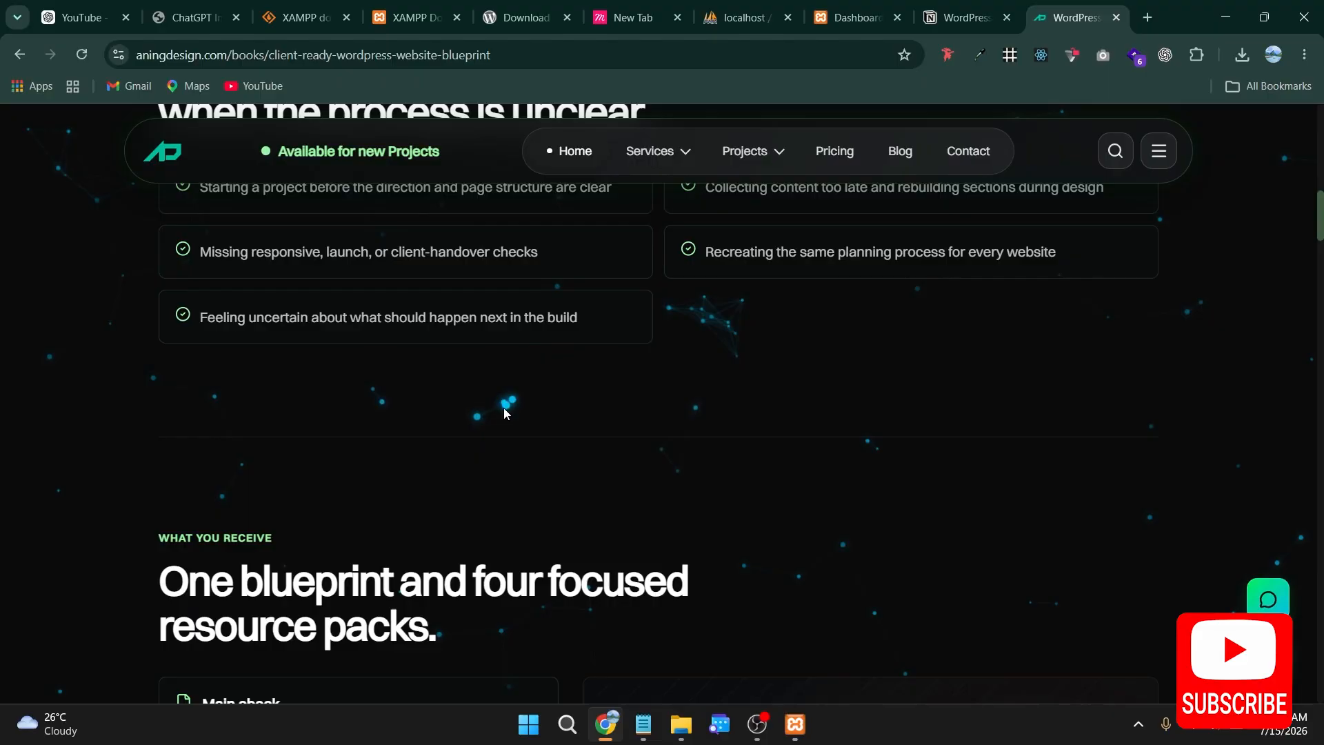
{"action": "scroll", "coordinate": [504, 412], "scroll_direction": "down", "scroll_amount": 6}
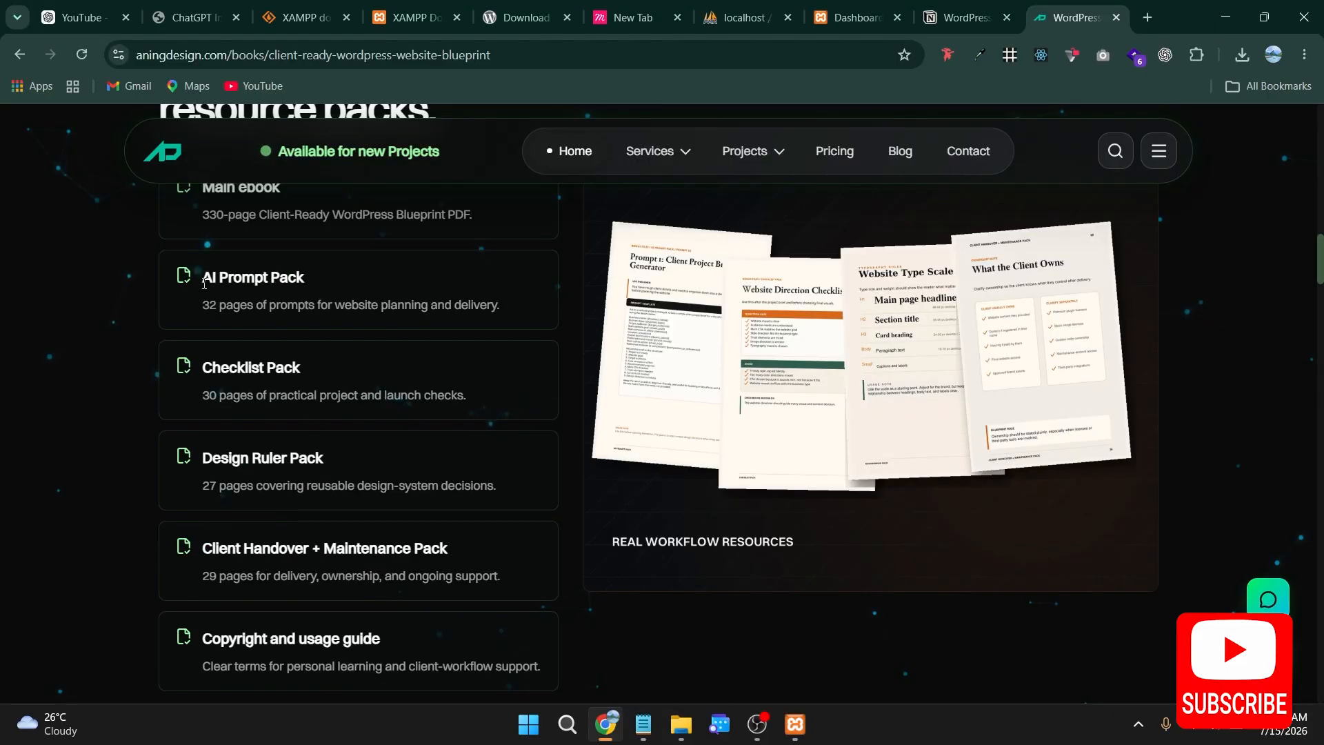
{"action": "left_click_drag", "start_coordinate": [200, 279], "coordinate": [317, 275]}
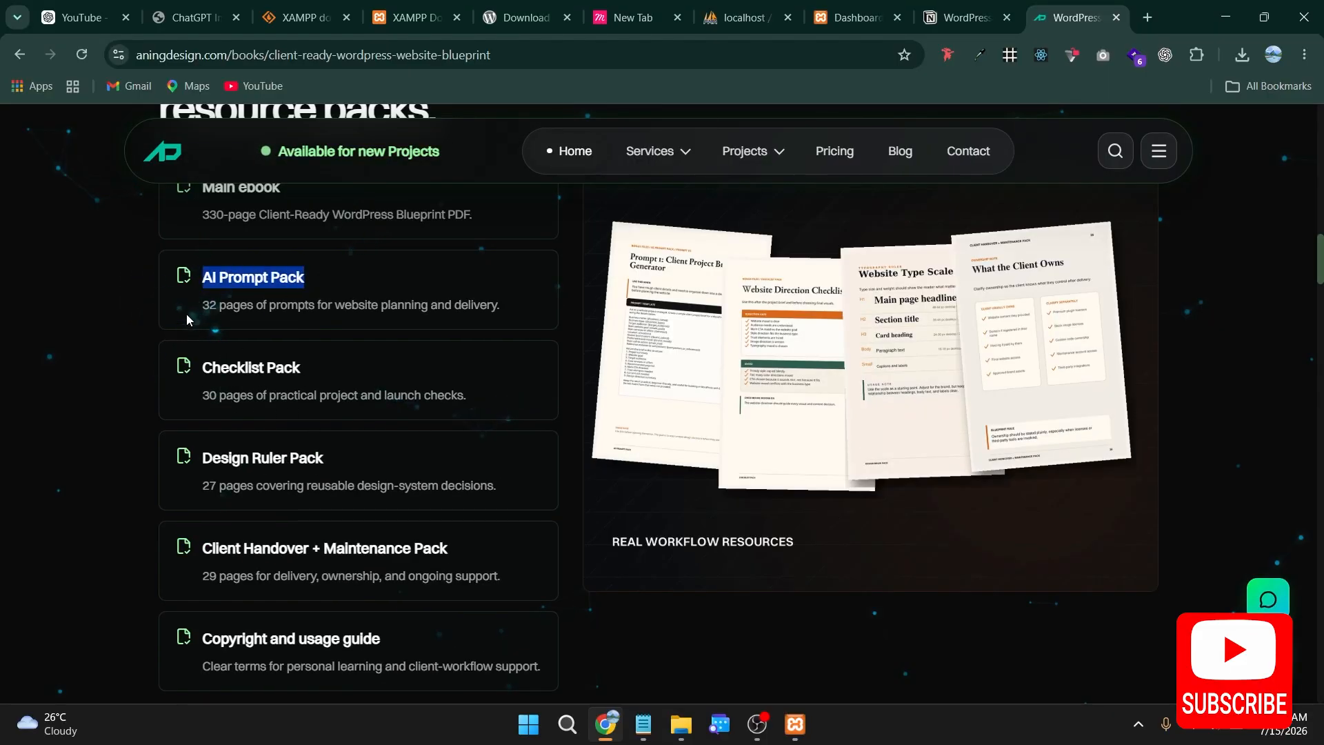
{"action": "left_click_drag", "start_coordinate": [186, 313], "coordinate": [535, 304]}
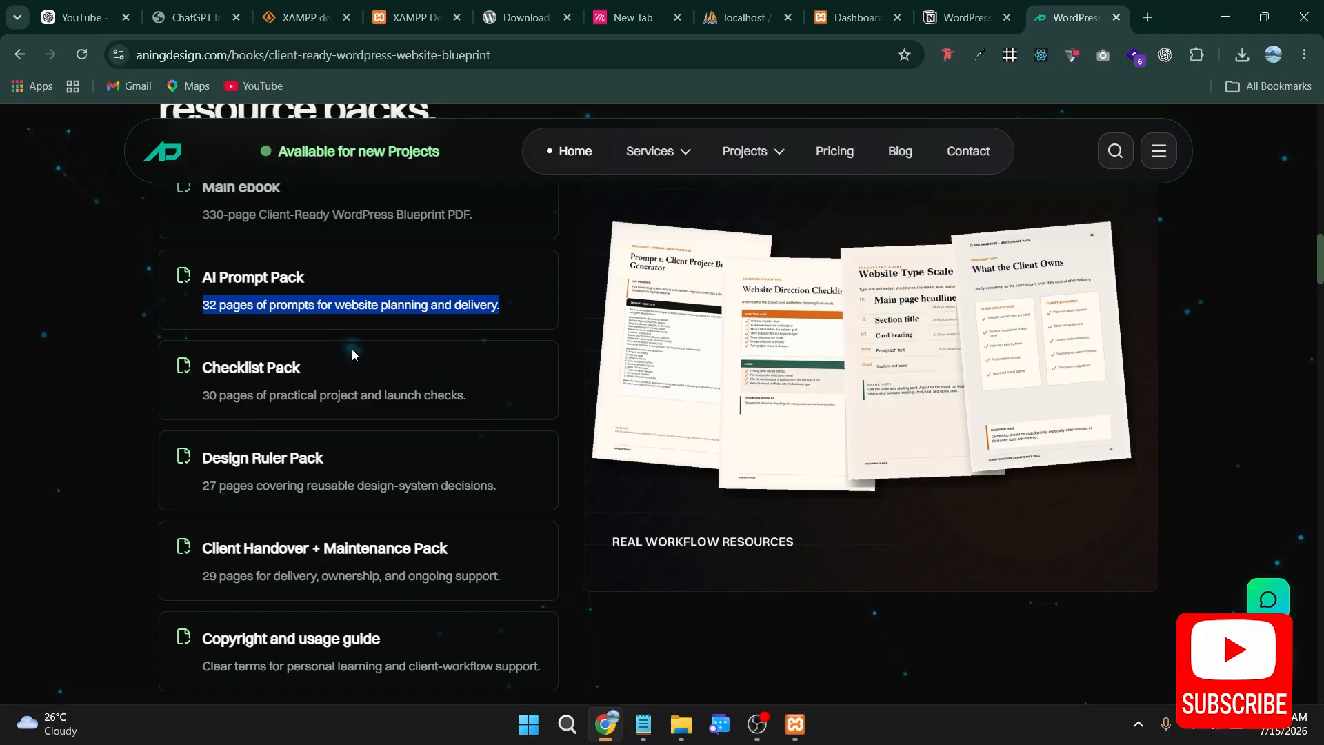
{"action": "left_click", "coordinate": [222, 314]}
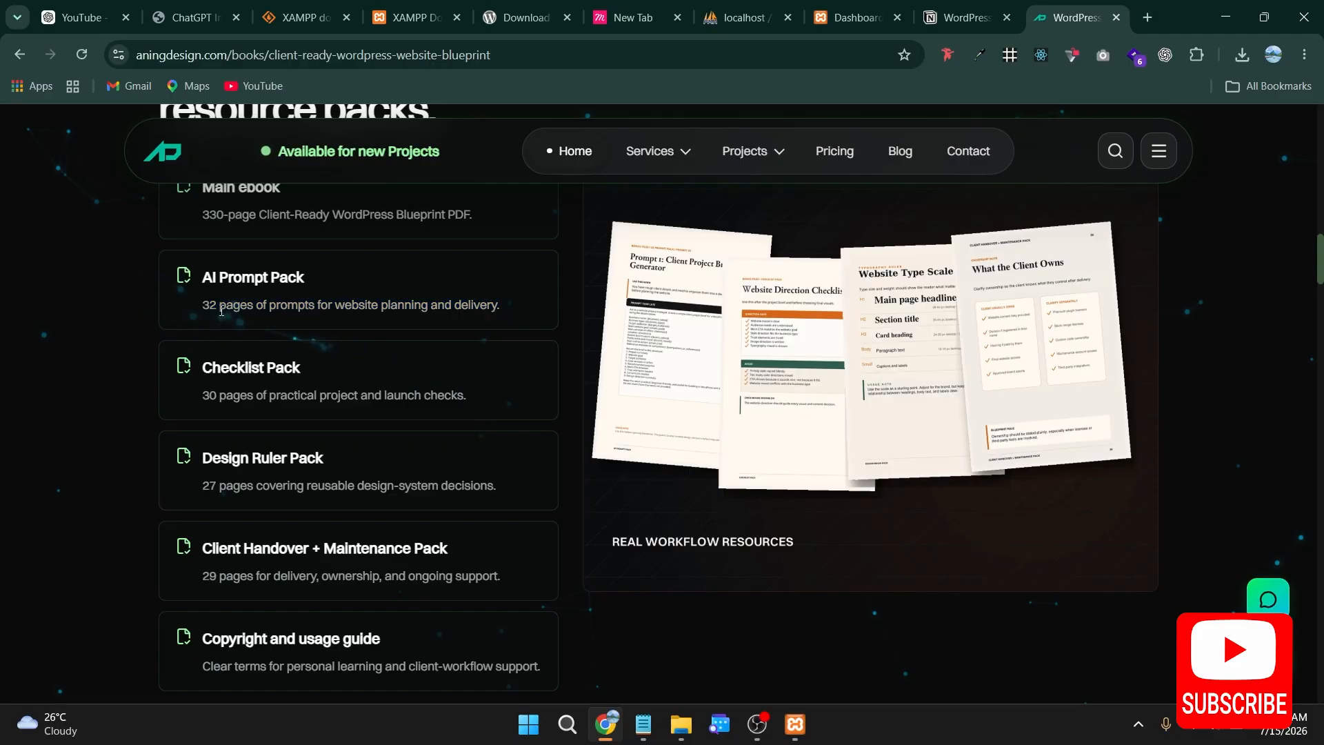
{"action": "double_click", "coordinate": [211, 307]}
{"action": "scroll", "coordinate": [367, 367], "scroll_direction": "down", "scroll_amount": 2}
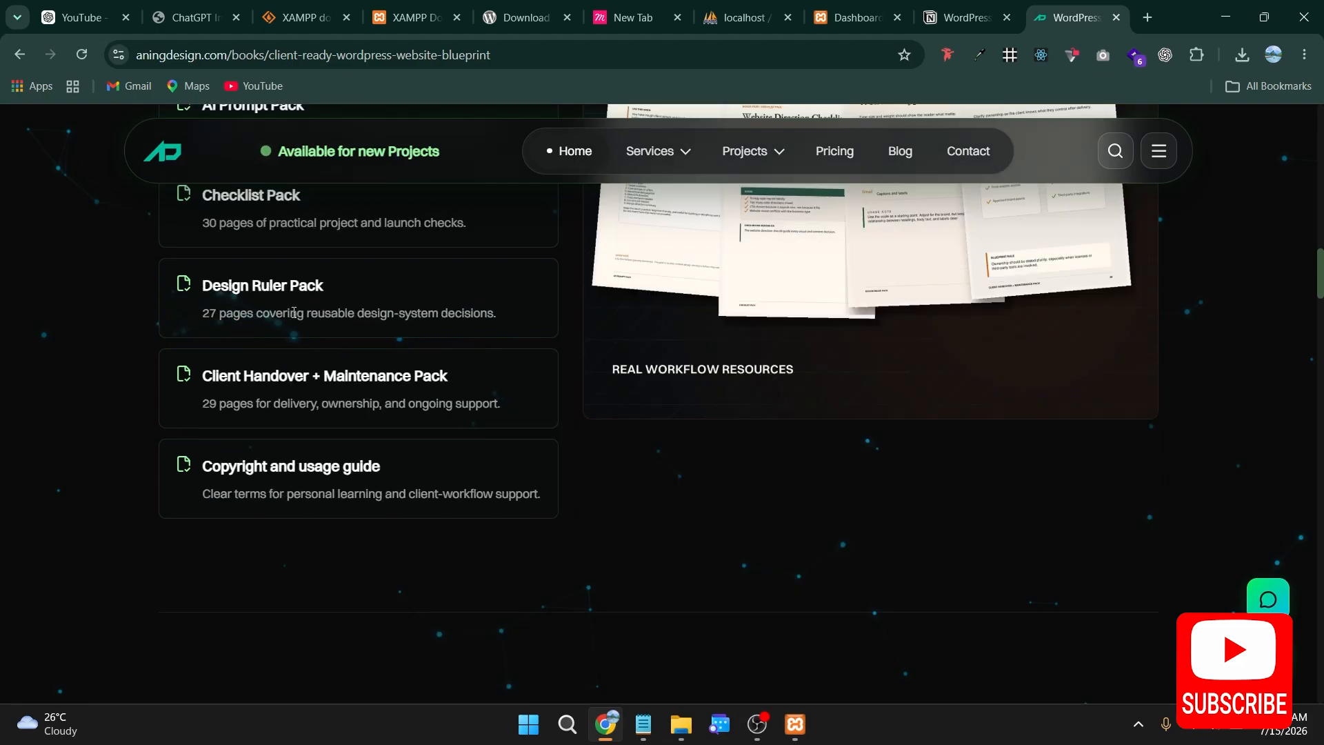
{"action": "scroll", "coordinate": [294, 312], "scroll_direction": "up", "scroll_amount": 1}
{"action": "left_click_drag", "start_coordinate": [201, 281], "coordinate": [366, 292]}
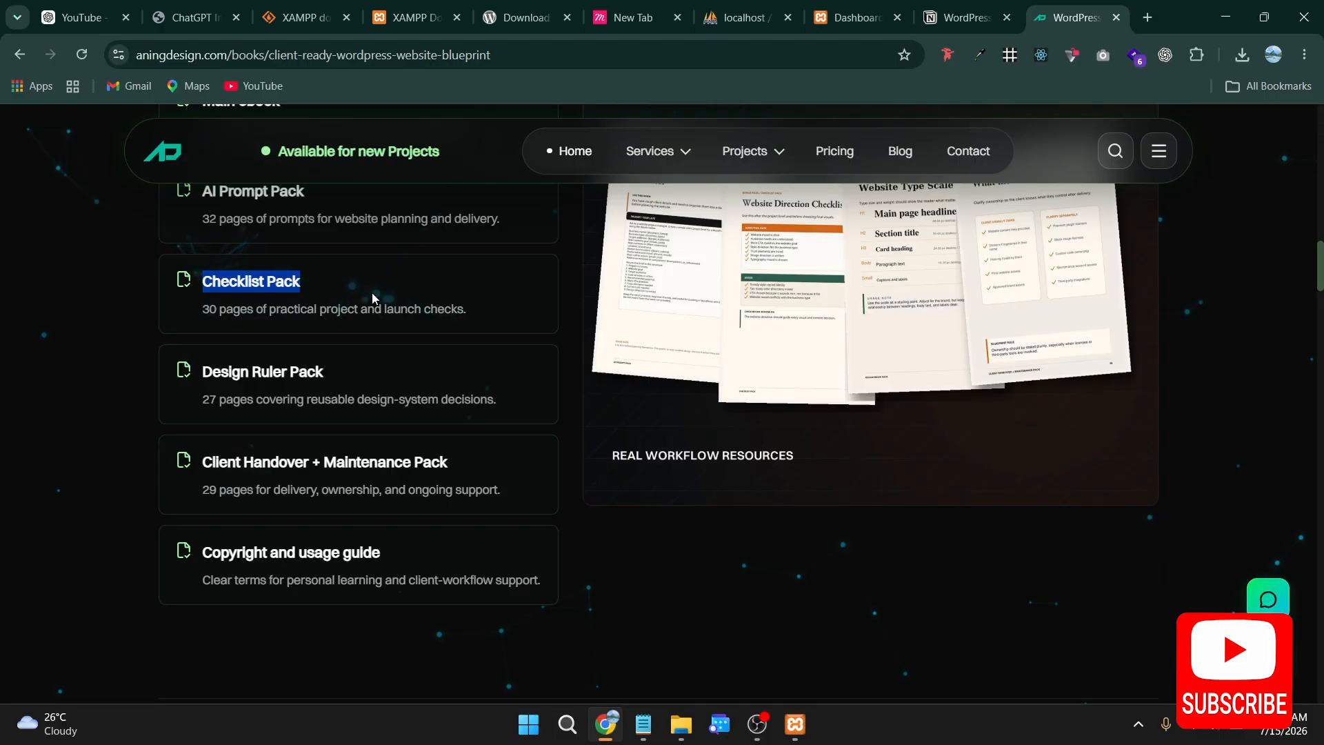
{"action": "scroll", "coordinate": [845, 390], "scroll_direction": "up", "scroll_amount": 2}
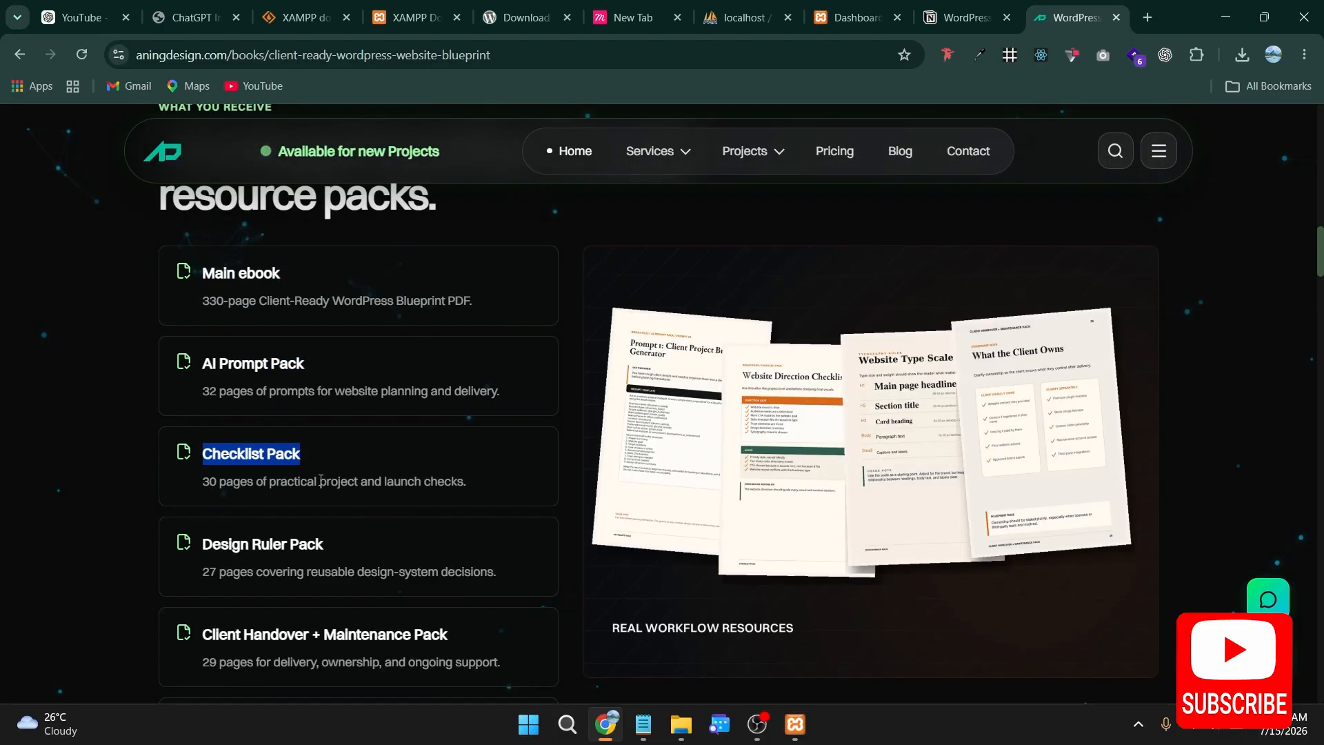
Step: Examine the Design Ruler Pack and Client Handover + Maintenance Pack entries in the blueprint's list of included resources
{"action": "scroll", "coordinate": [510, 421], "scroll_direction": "down", "scroll_amount": 2}
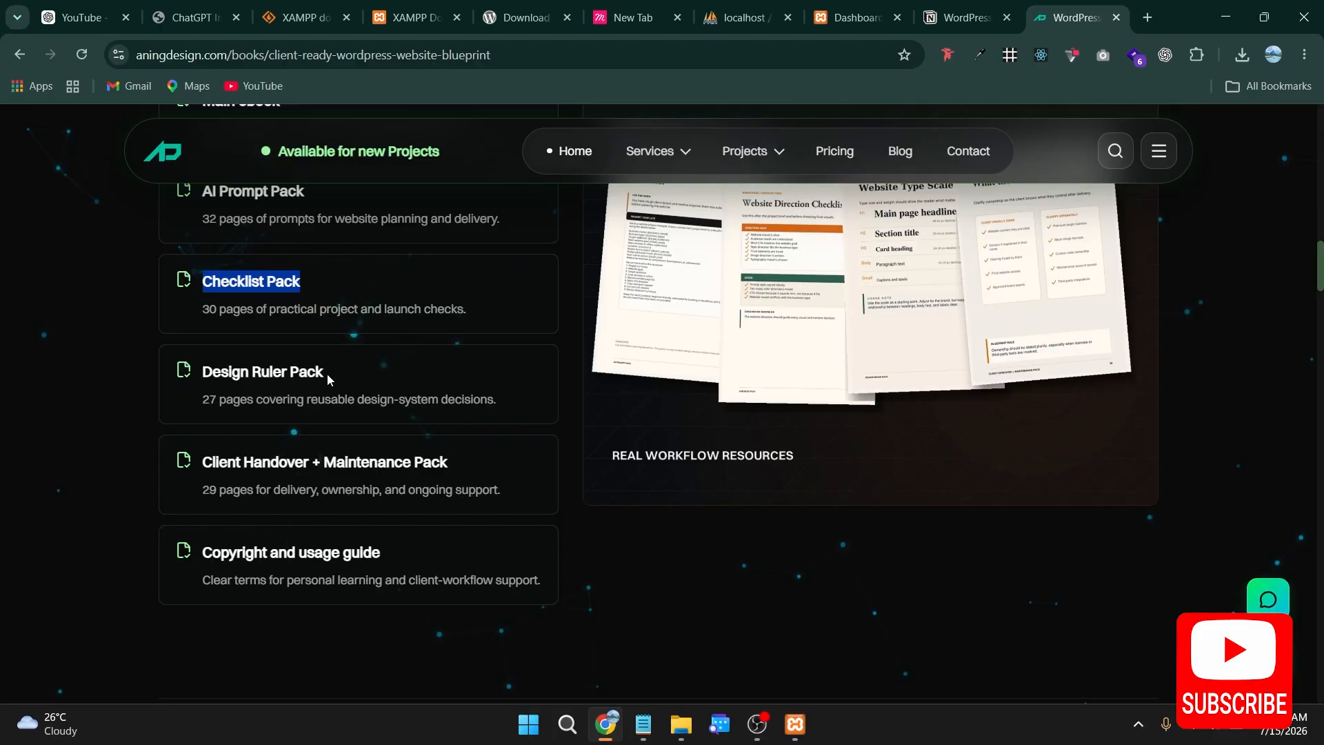
{"action": "left_click_drag", "start_coordinate": [327, 374], "coordinate": [197, 377]}
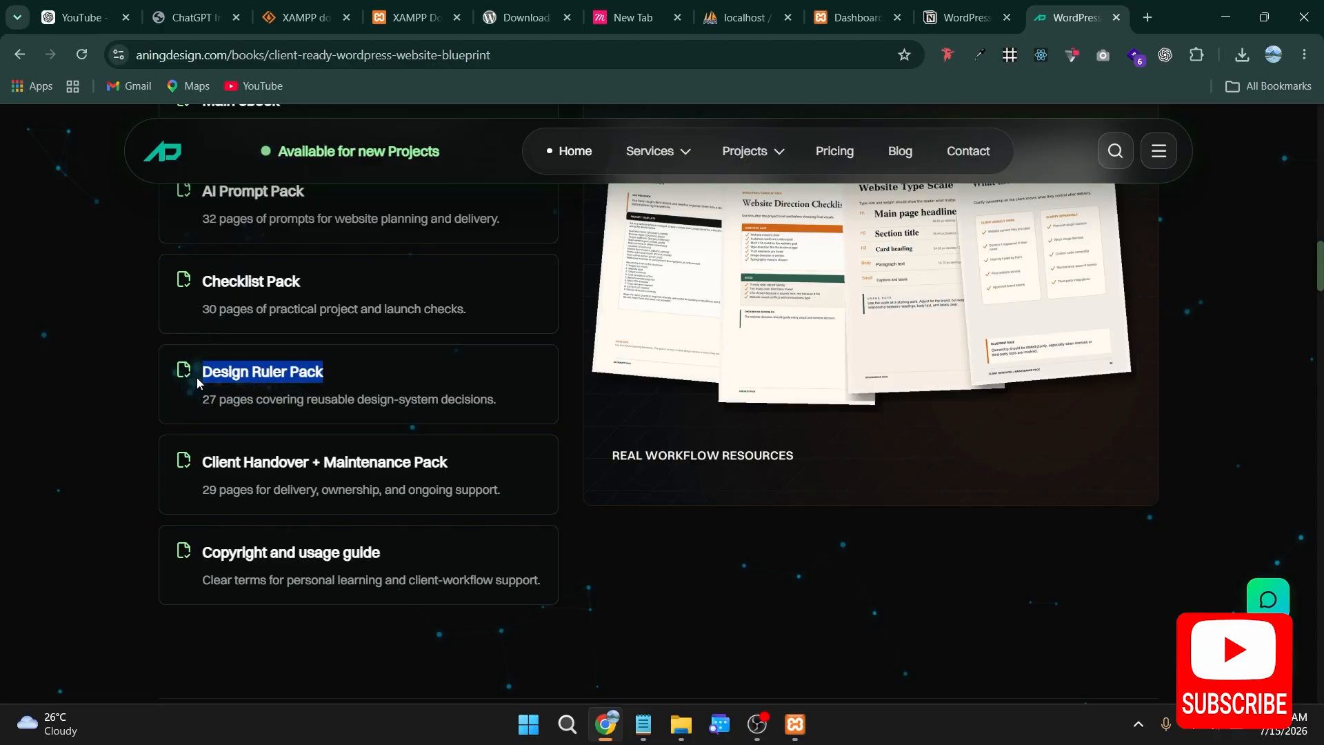
{"action": "left_click", "coordinate": [340, 371]}
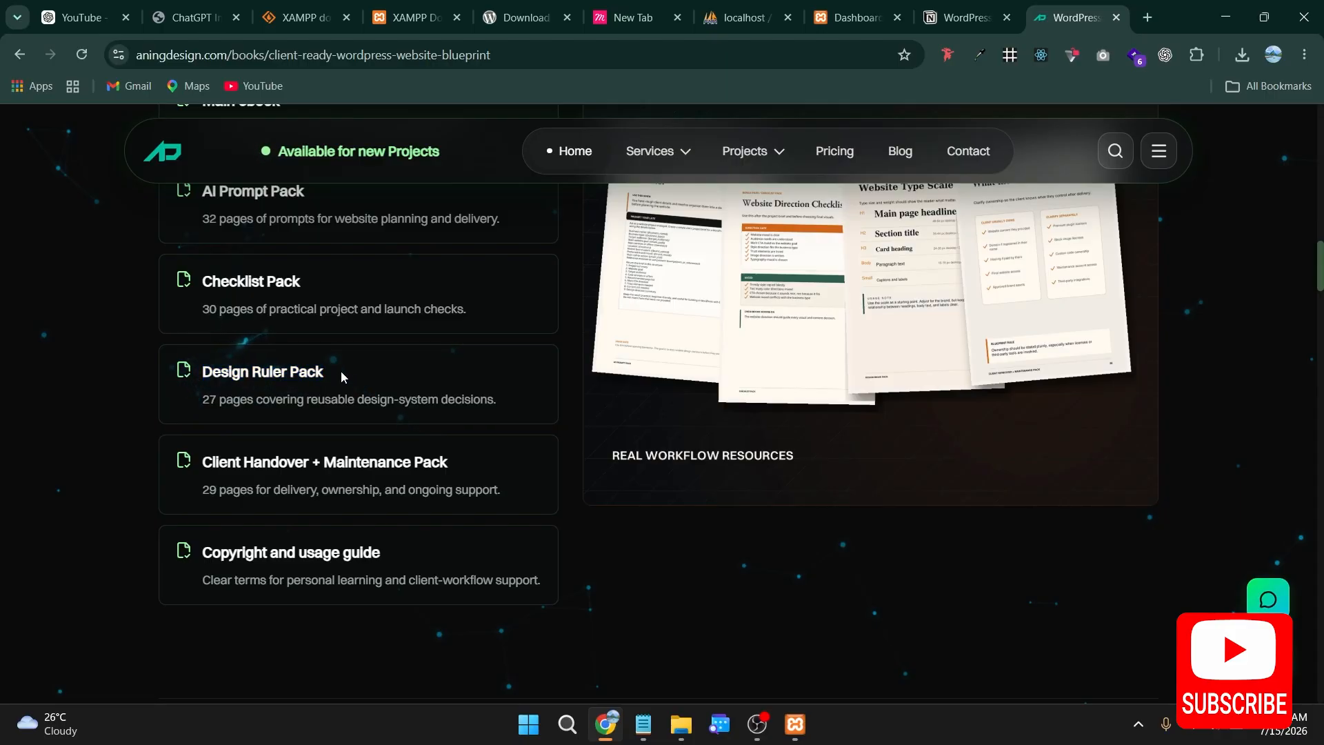
{"action": "scroll", "coordinate": [341, 370], "scroll_direction": "up", "scroll_amount": 1}
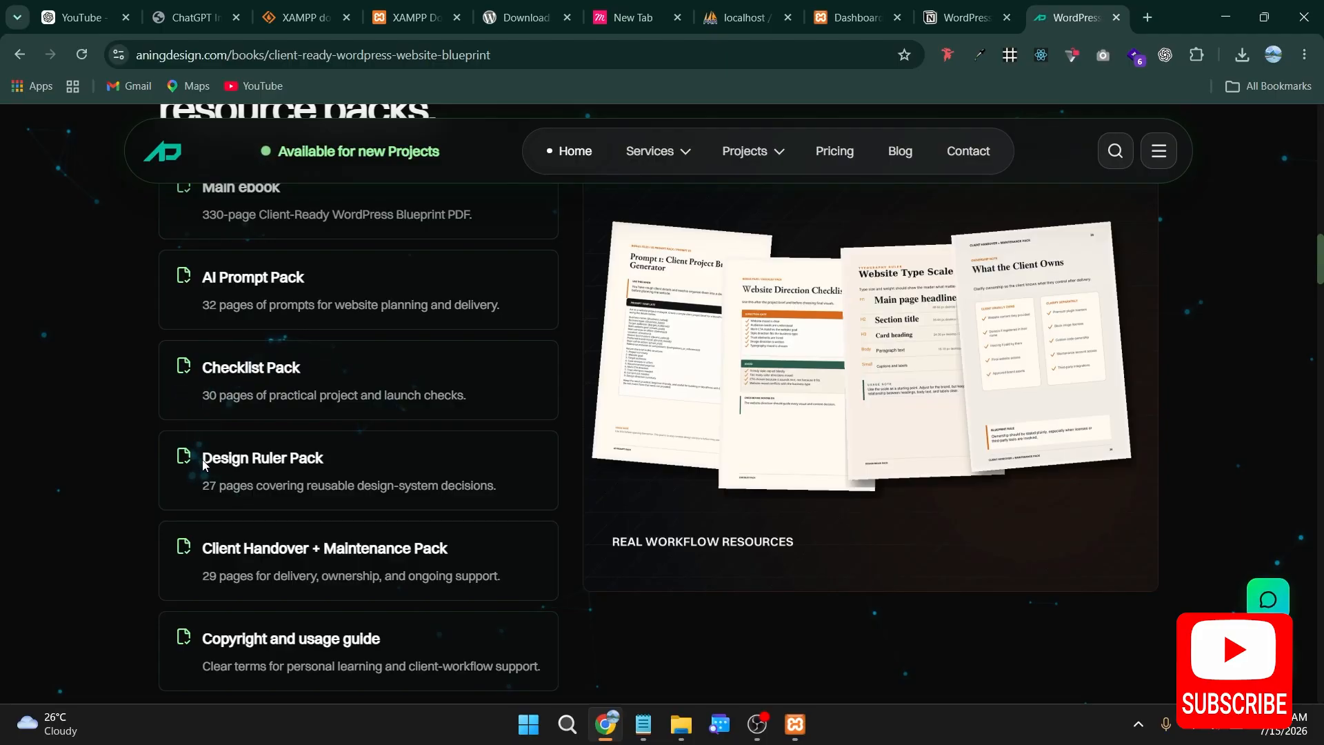
{"action": "left_click_drag", "start_coordinate": [202, 464], "coordinate": [327, 462]}
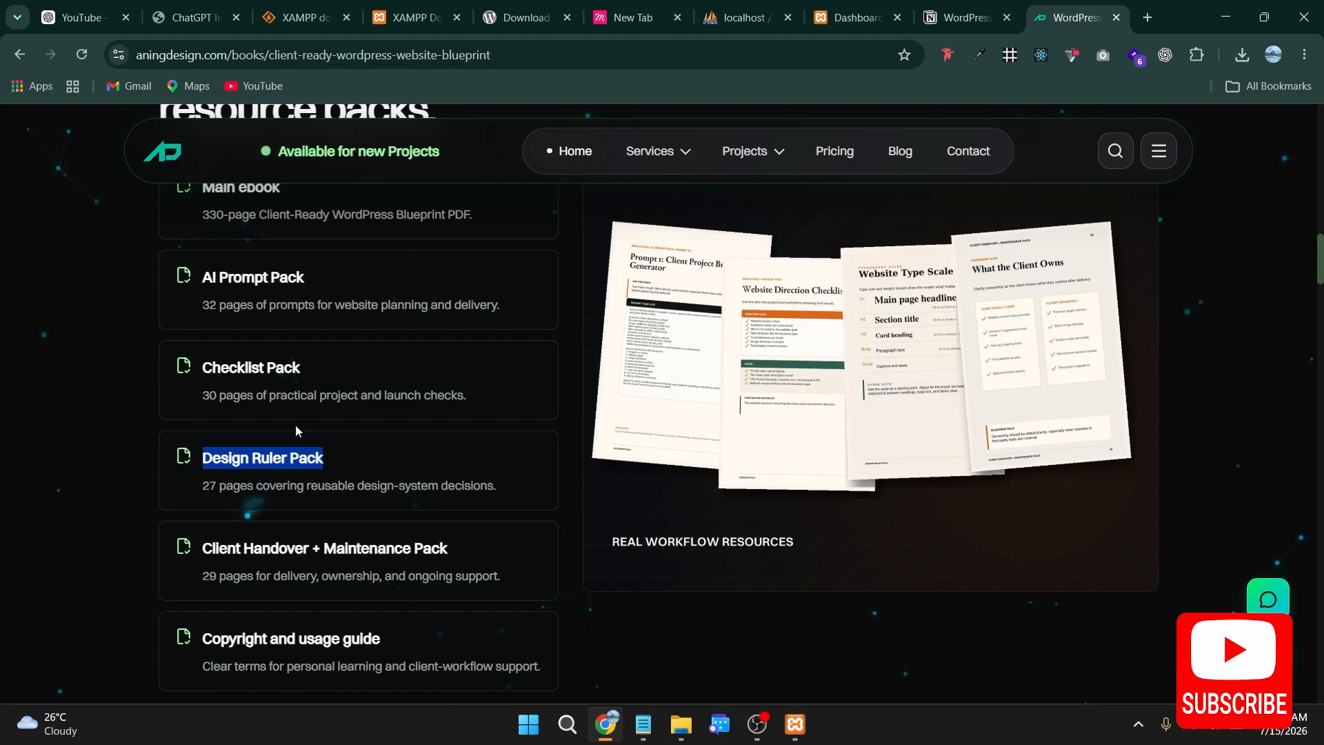
{"action": "scroll", "coordinate": [293, 434], "scroll_direction": "down", "scroll_amount": 1}
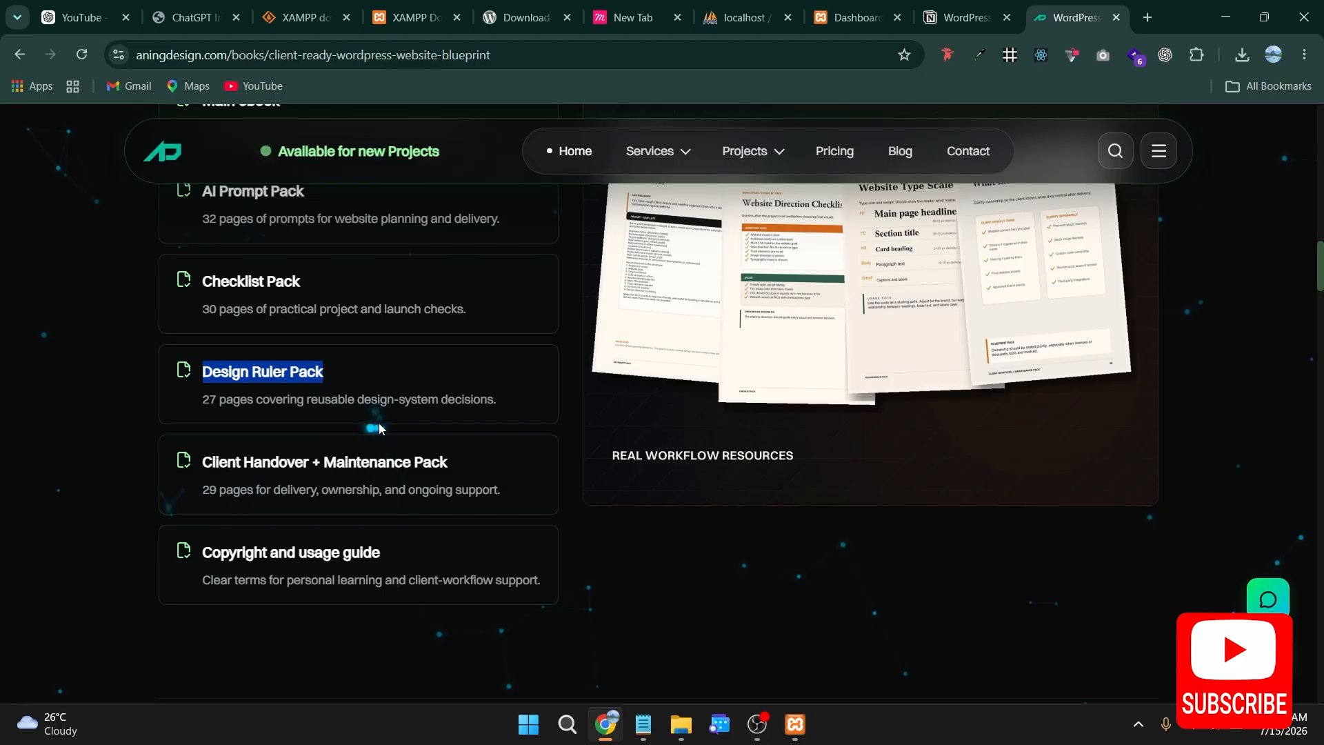
{"action": "left_click_drag", "start_coordinate": [202, 461], "coordinate": [104, 461]}
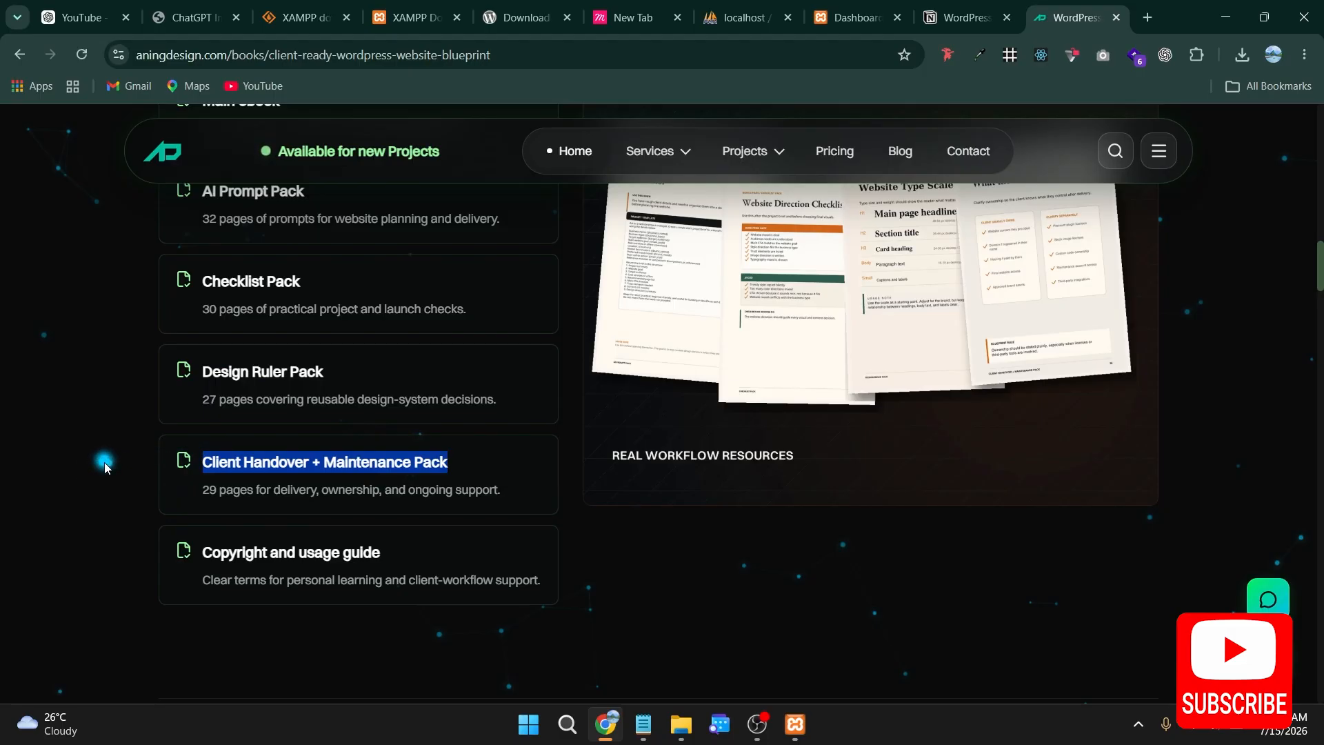
Step: Review the full set of included items again, from the four resource packs up to the main ebook
{"action": "scroll", "coordinate": [531, 458], "scroll_direction": "up", "scroll_amount": 4}
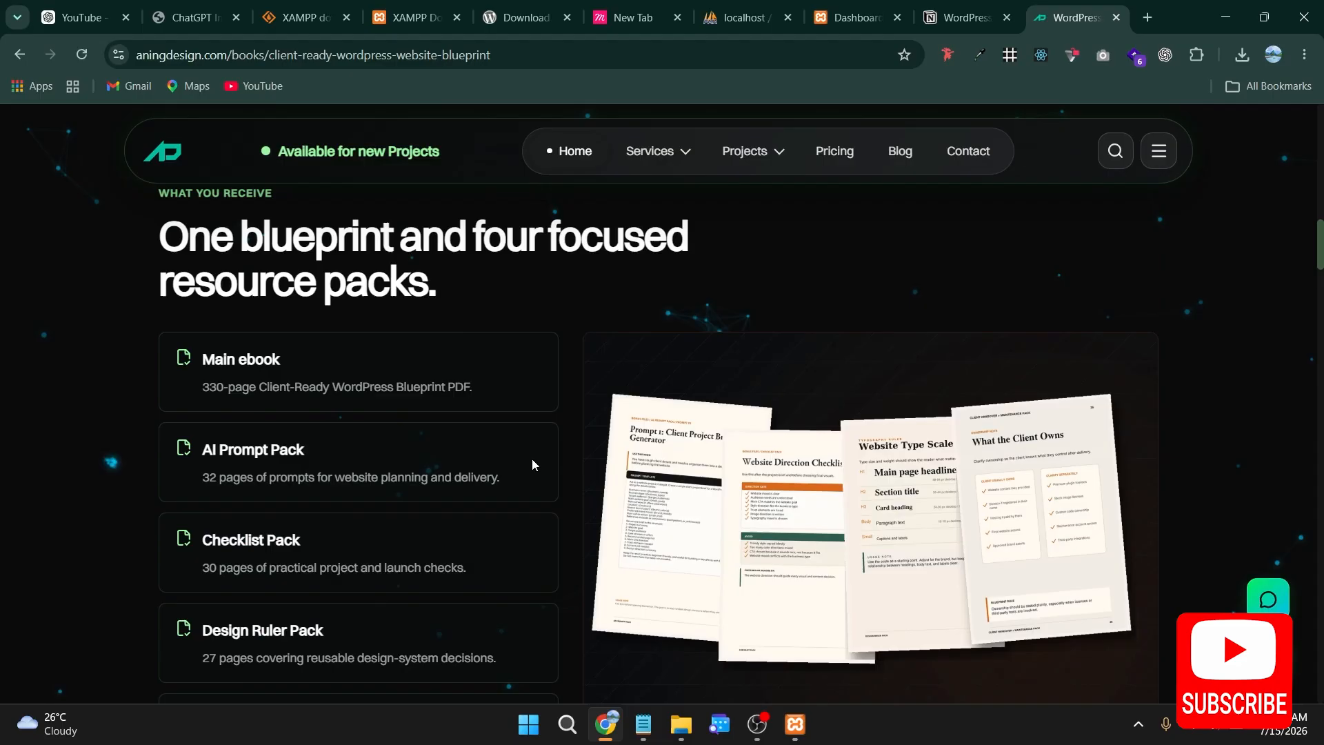
{"action": "scroll", "coordinate": [889, 574], "scroll_direction": "up", "scroll_amount": 5}
{"action": "scroll", "coordinate": [887, 572], "scroll_direction": "up", "scroll_amount": 9}
{"action": "scroll", "coordinate": [885, 572], "scroll_direction": "down", "scroll_amount": 14}
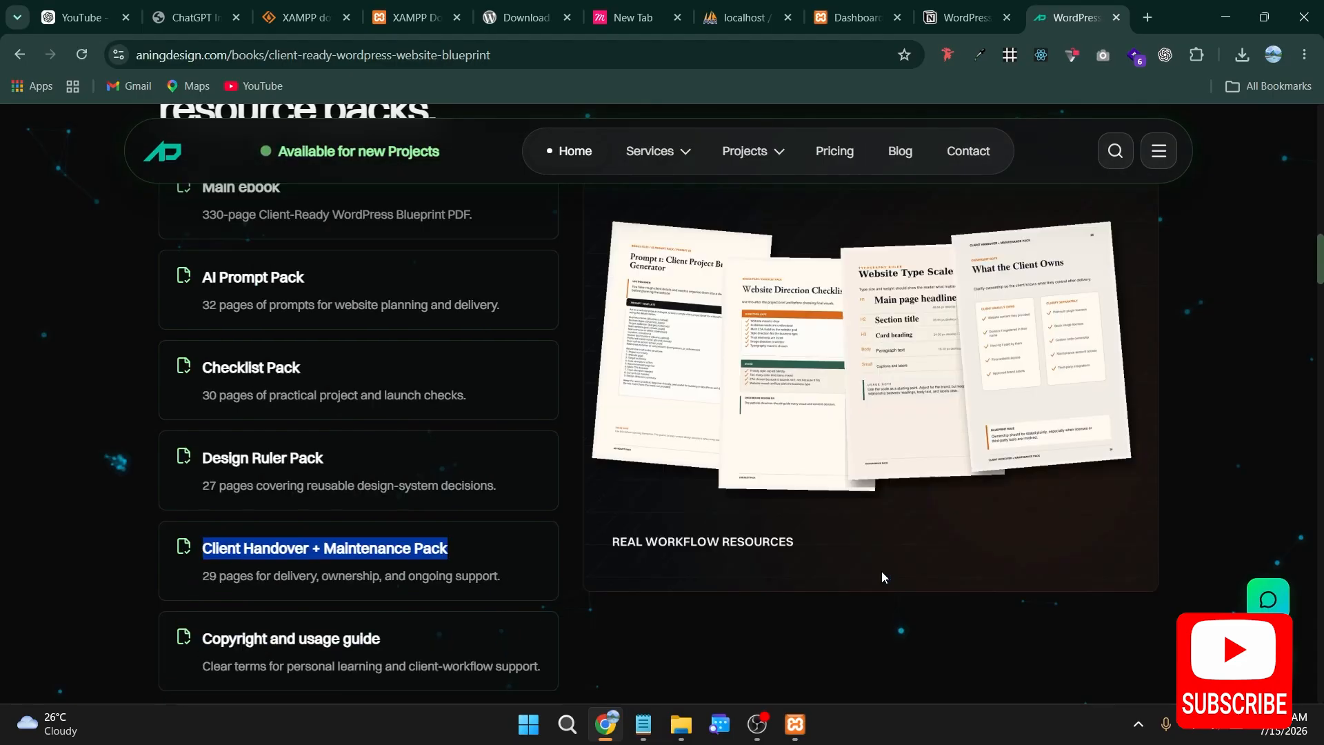
{"action": "left_click_drag", "start_coordinate": [511, 580], "coordinate": [180, 238]}
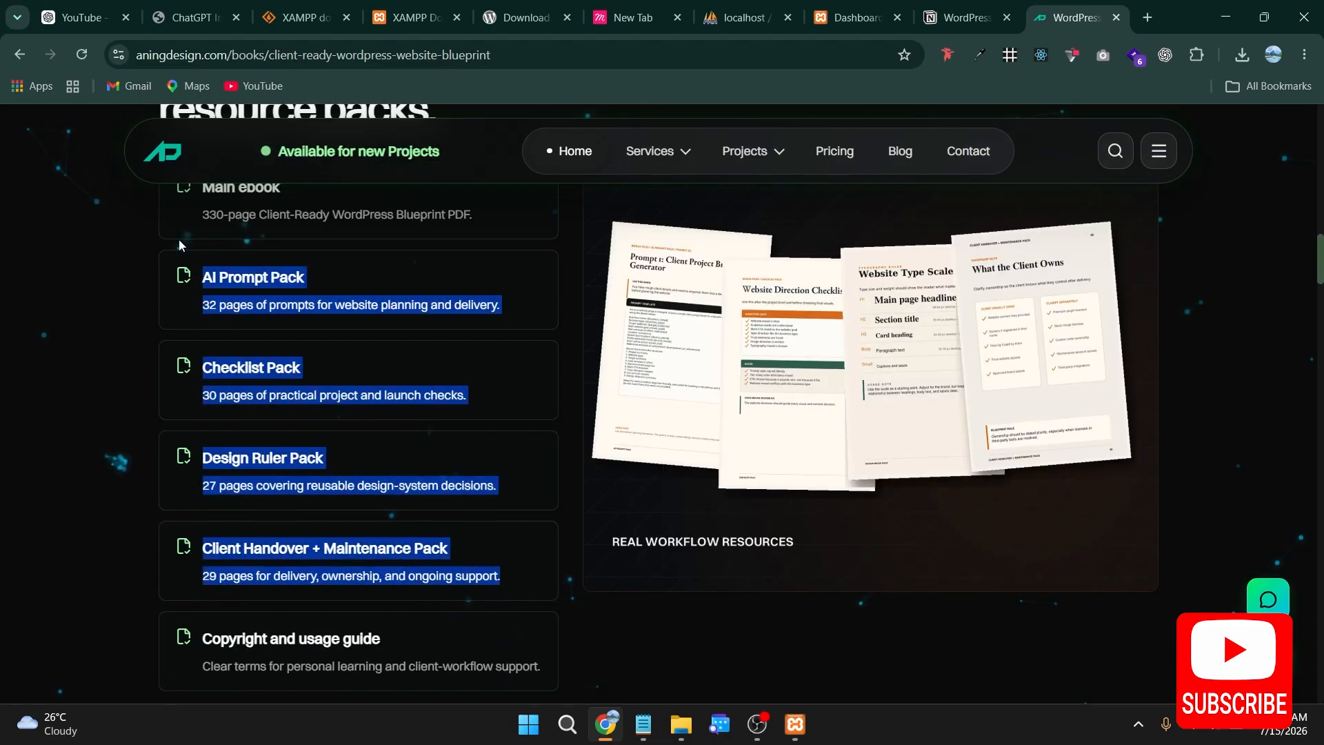
{"action": "scroll", "coordinate": [419, 541], "scroll_direction": "up", "scroll_amount": 1}
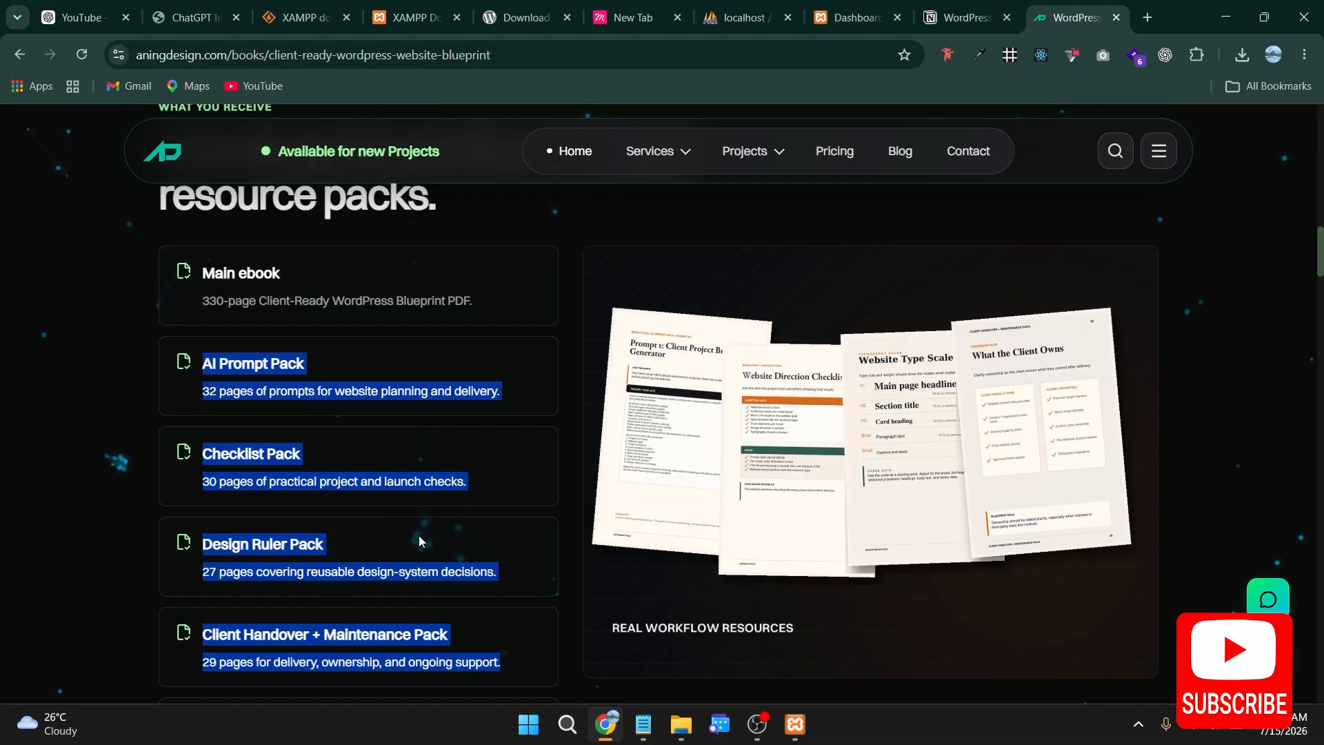
{"action": "left_click_drag", "start_coordinate": [525, 296], "coordinate": [78, 283]}
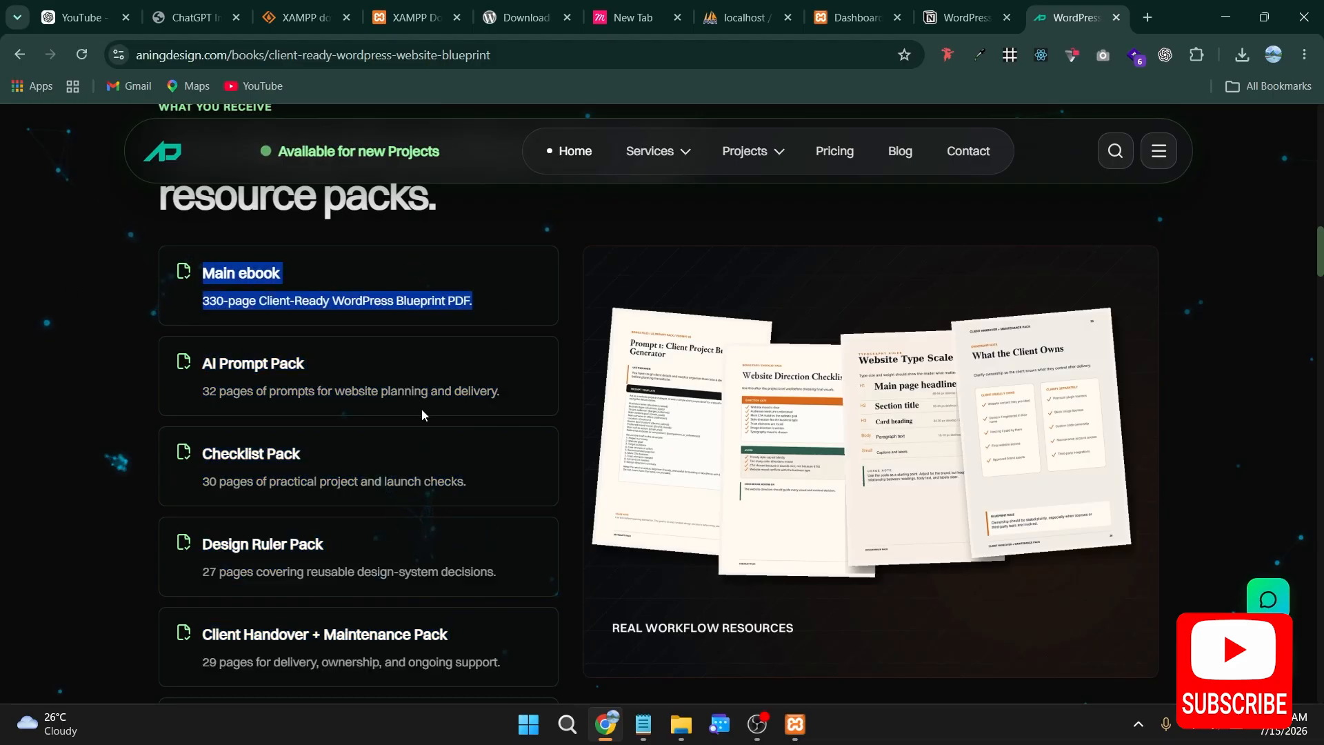
Step: Go from the blueprint's page to its Payhip product page and proceed to the checkout
{"action": "scroll", "coordinate": [420, 408], "scroll_direction": "up", "scroll_amount": 10}
{"action": "scroll", "coordinate": [422, 414], "scroll_direction": "up", "scroll_amount": 1}
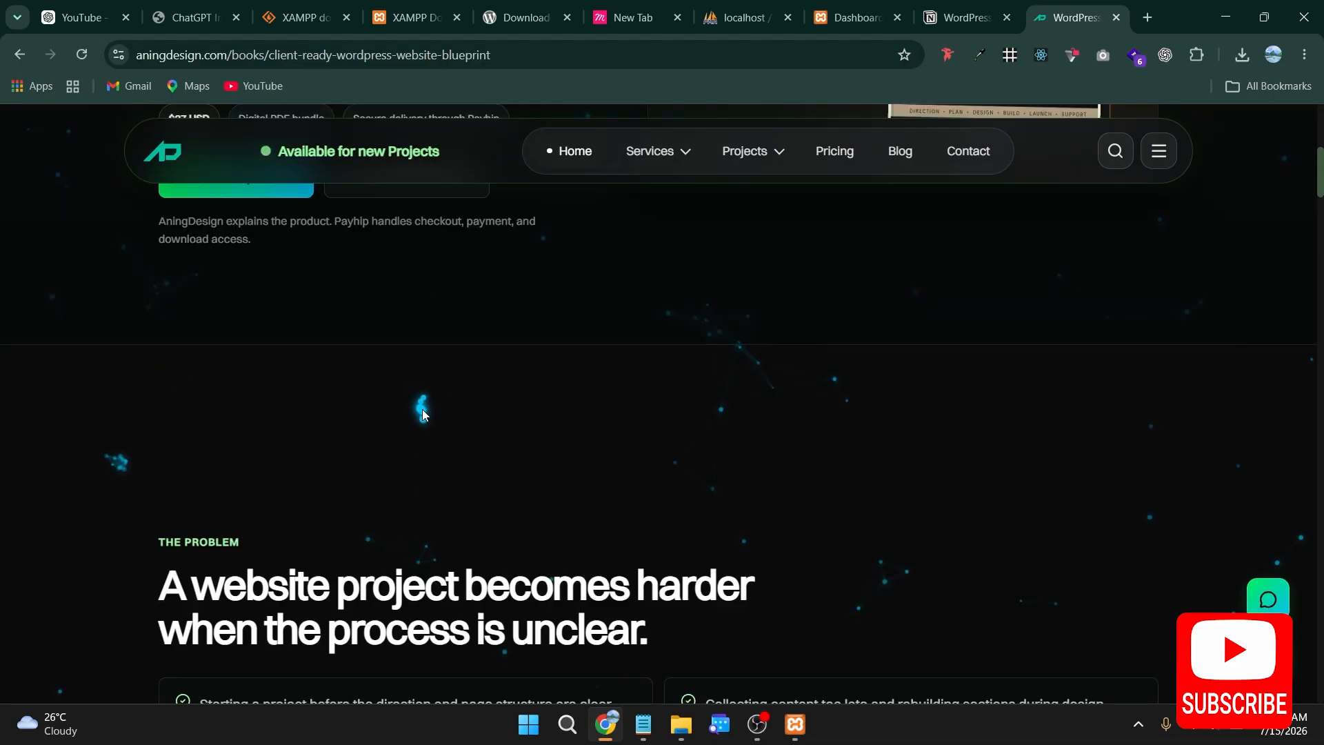
{"action": "scroll", "coordinate": [422, 412], "scroll_direction": "up", "scroll_amount": 1}
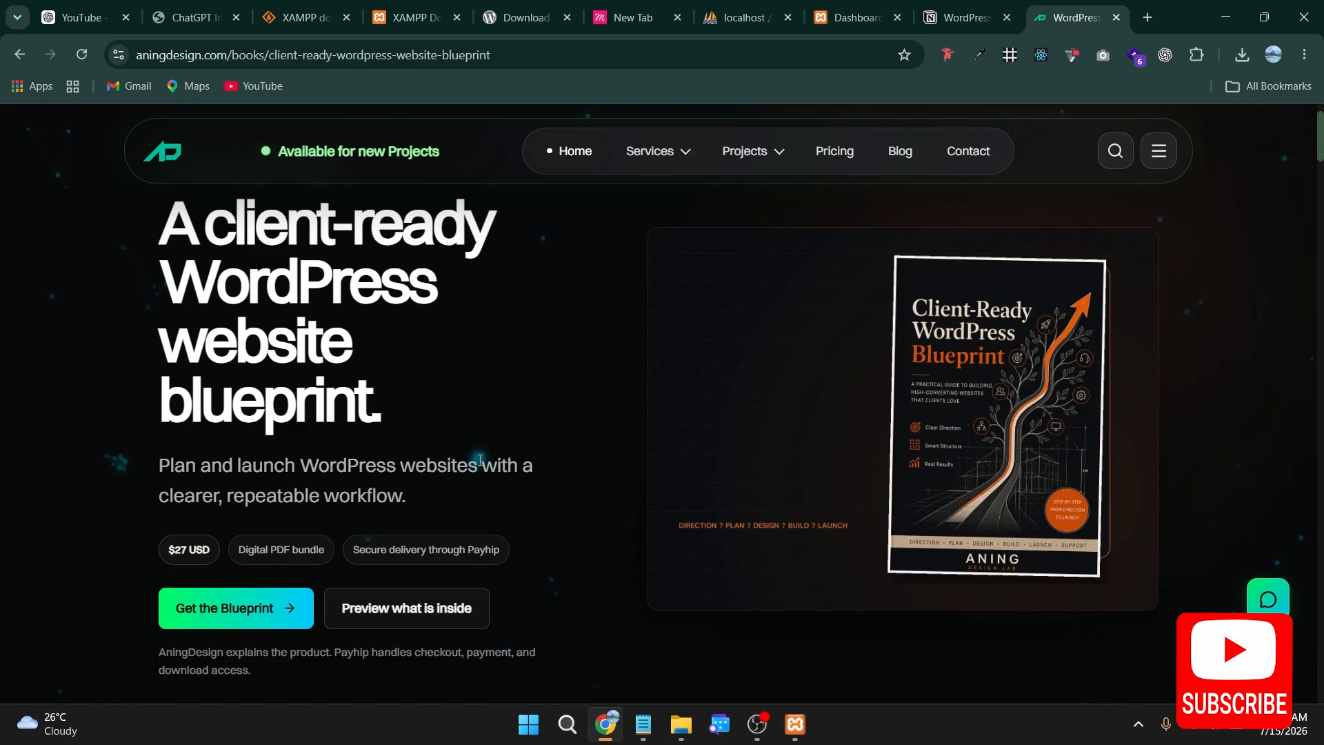
{"action": "left_click", "coordinate": [242, 603]}
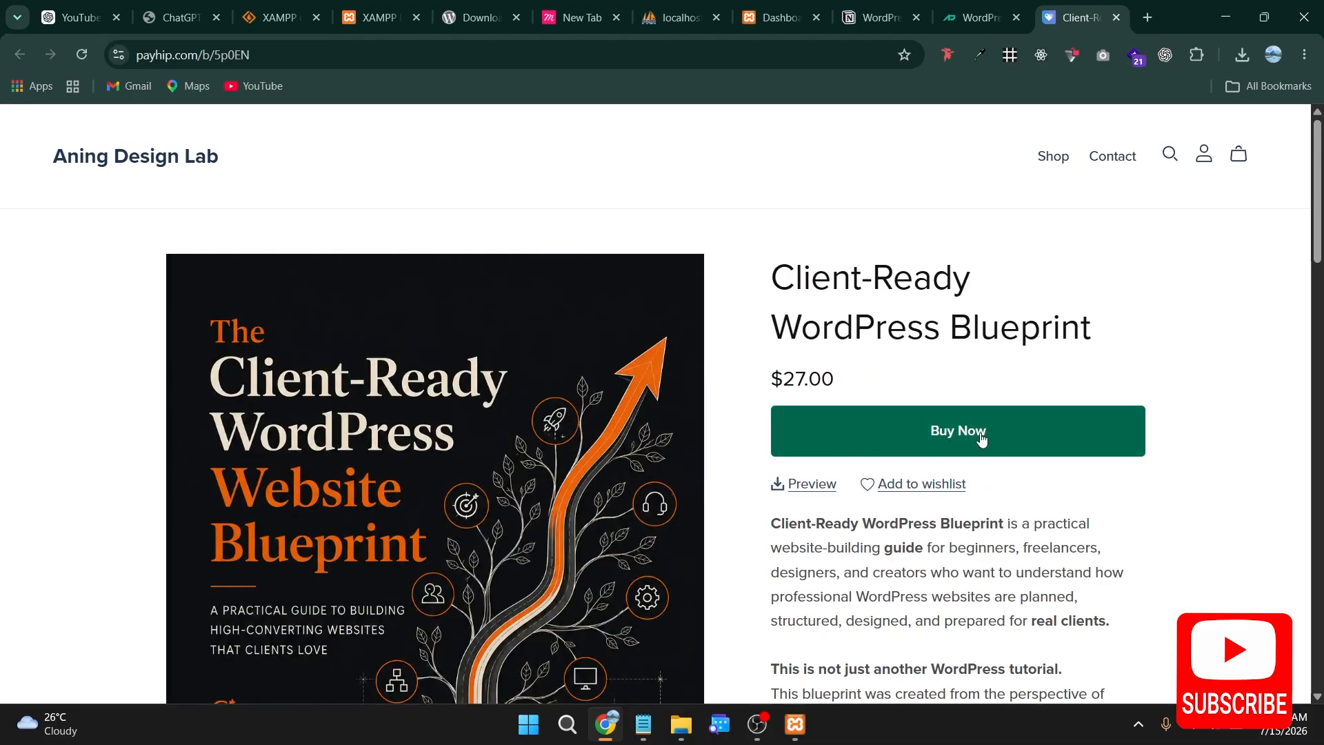
{"action": "left_click", "coordinate": [931, 448]}
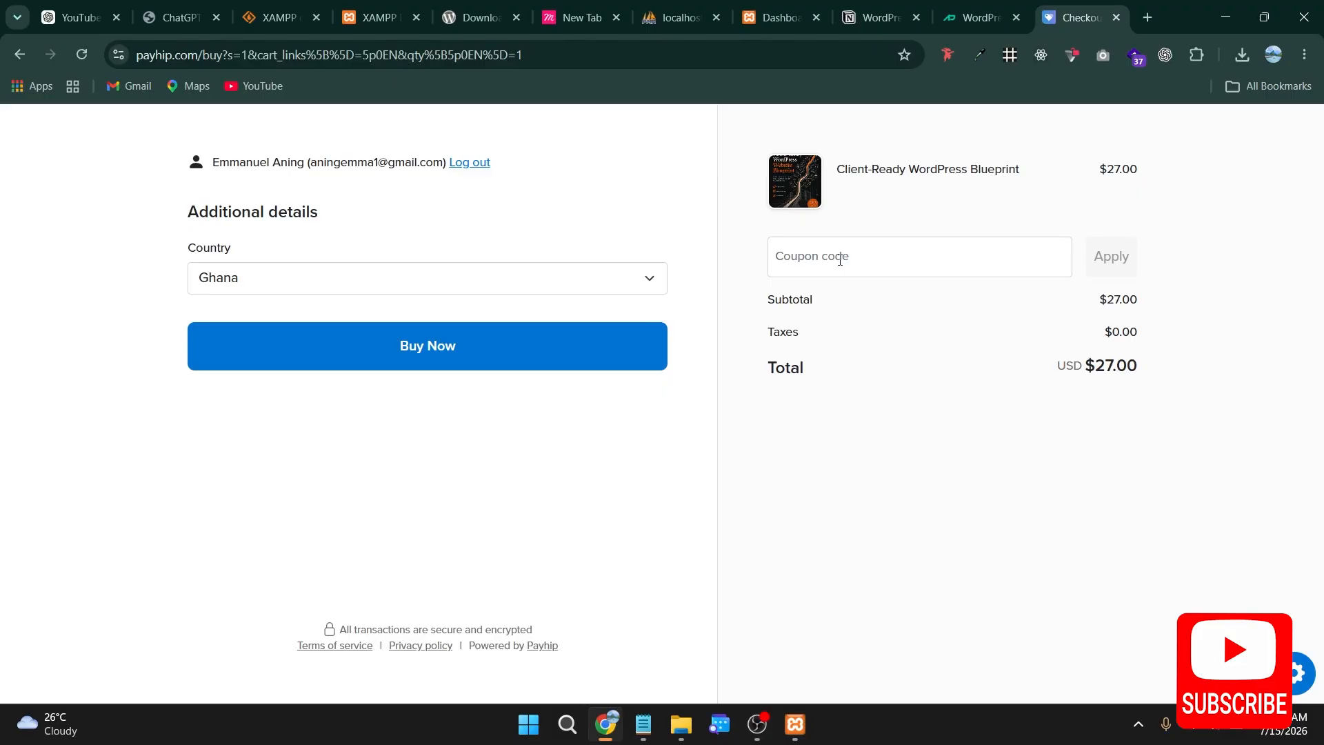
Step: Apply the coupon code Youtube5 to the Client-Ready WordPress Blueprint order and check the discounted total
{"action": "left_click", "coordinate": [840, 259]}
{"action": "type", "text": "Y"}
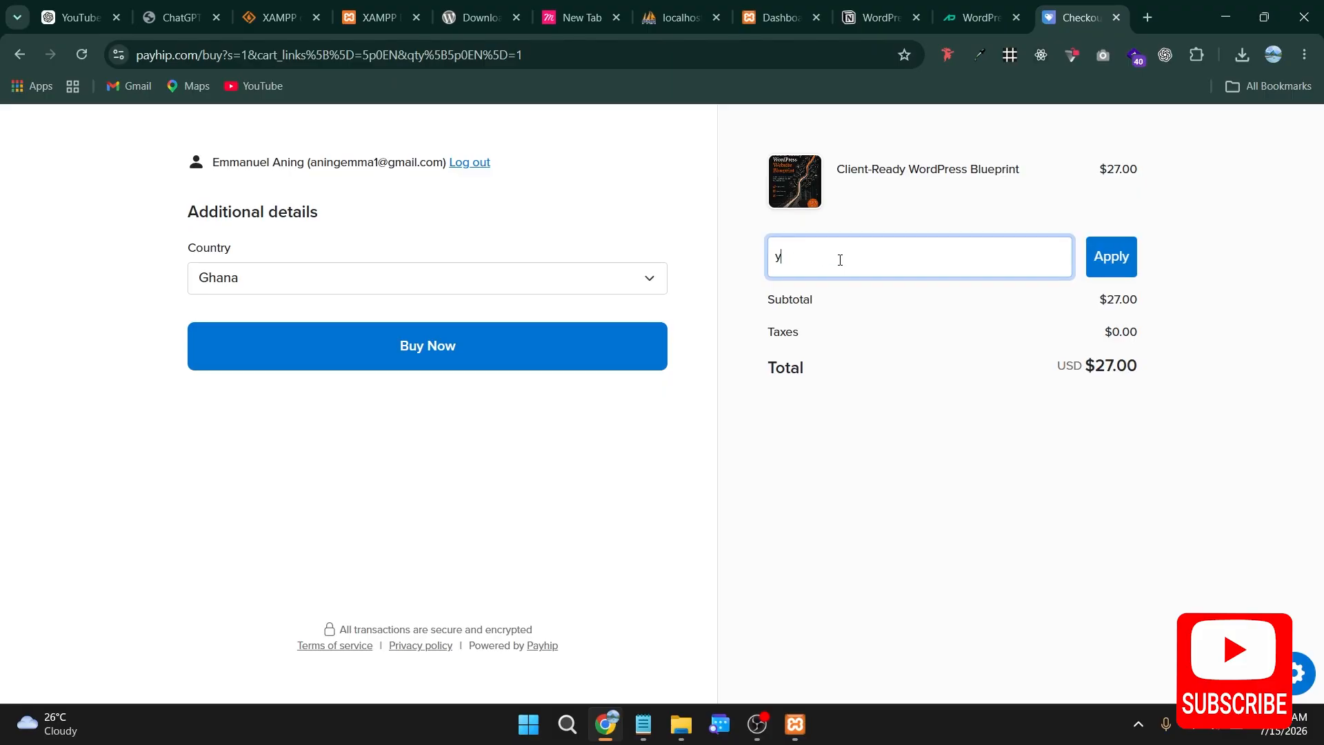
{"action": "key", "text": "BackSpace"}
{"action": "type", "text": "Youtube50"}
{"action": "left_click", "coordinate": [1121, 266]}
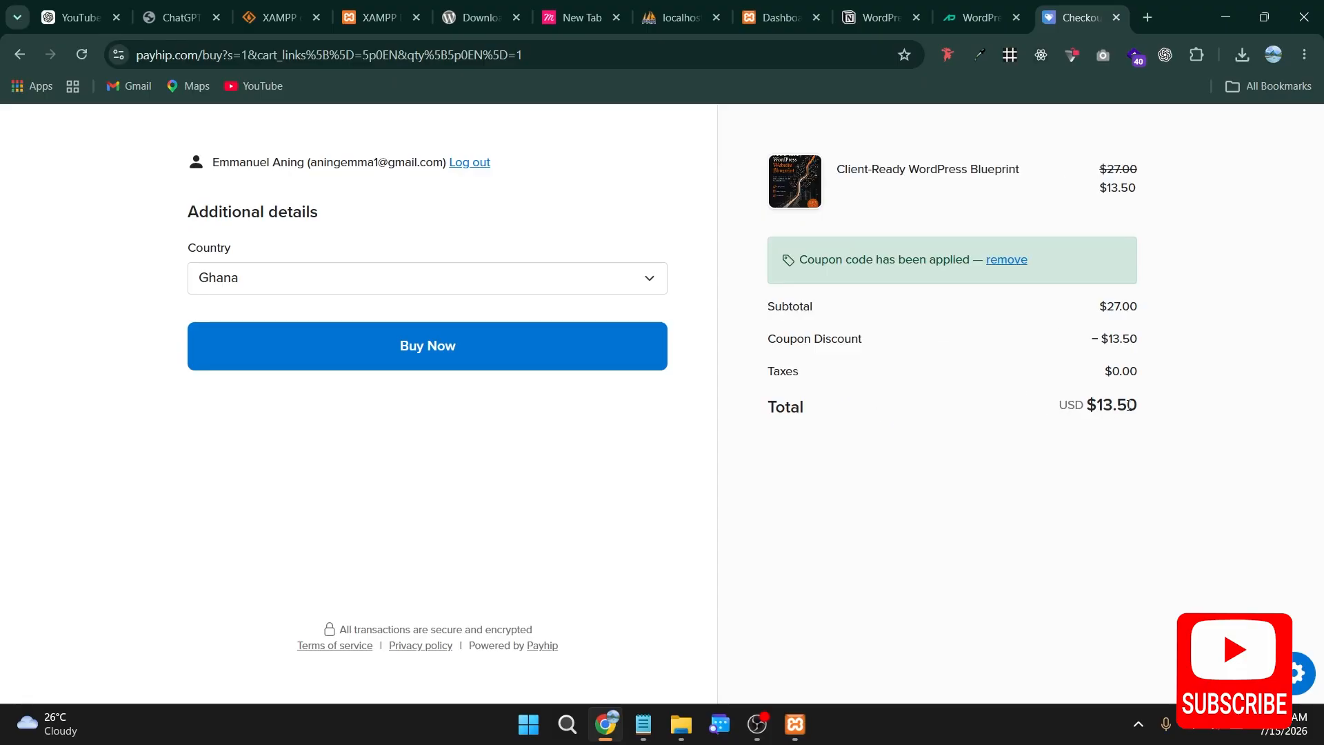
{"action": "left_click_drag", "start_coordinate": [1198, 404], "coordinate": [939, 411]}
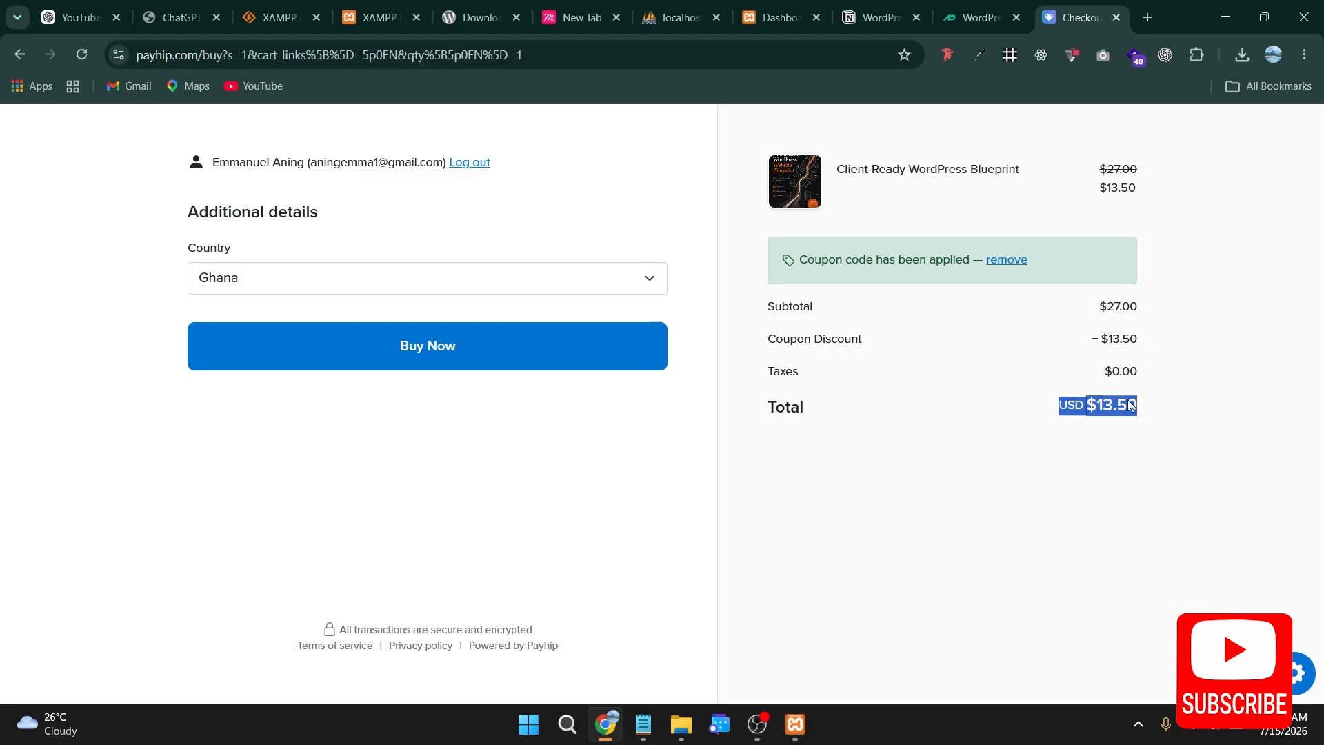
{"action": "left_click", "coordinate": [859, 555]}
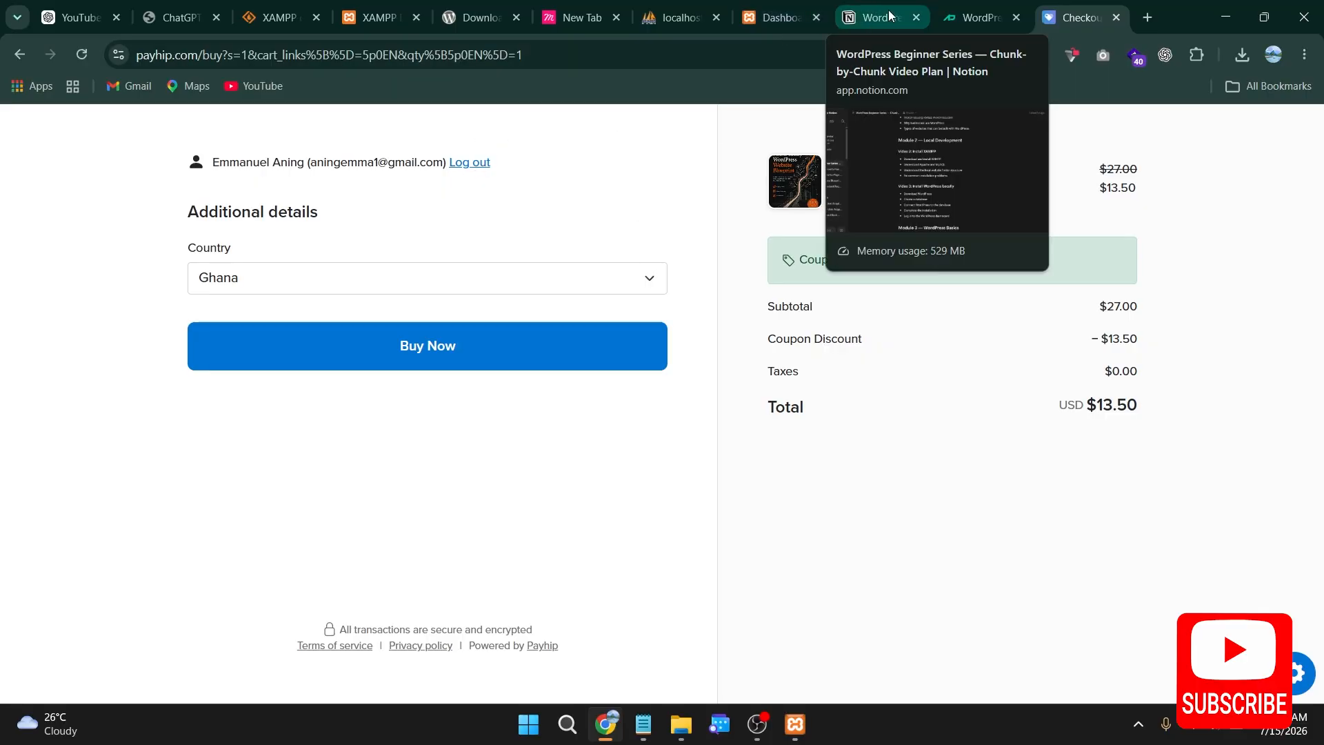
Step: Return to the wordpress-series admin dashboard and look over its widgets and navigation
{"action": "left_click", "coordinate": [777, 15]}
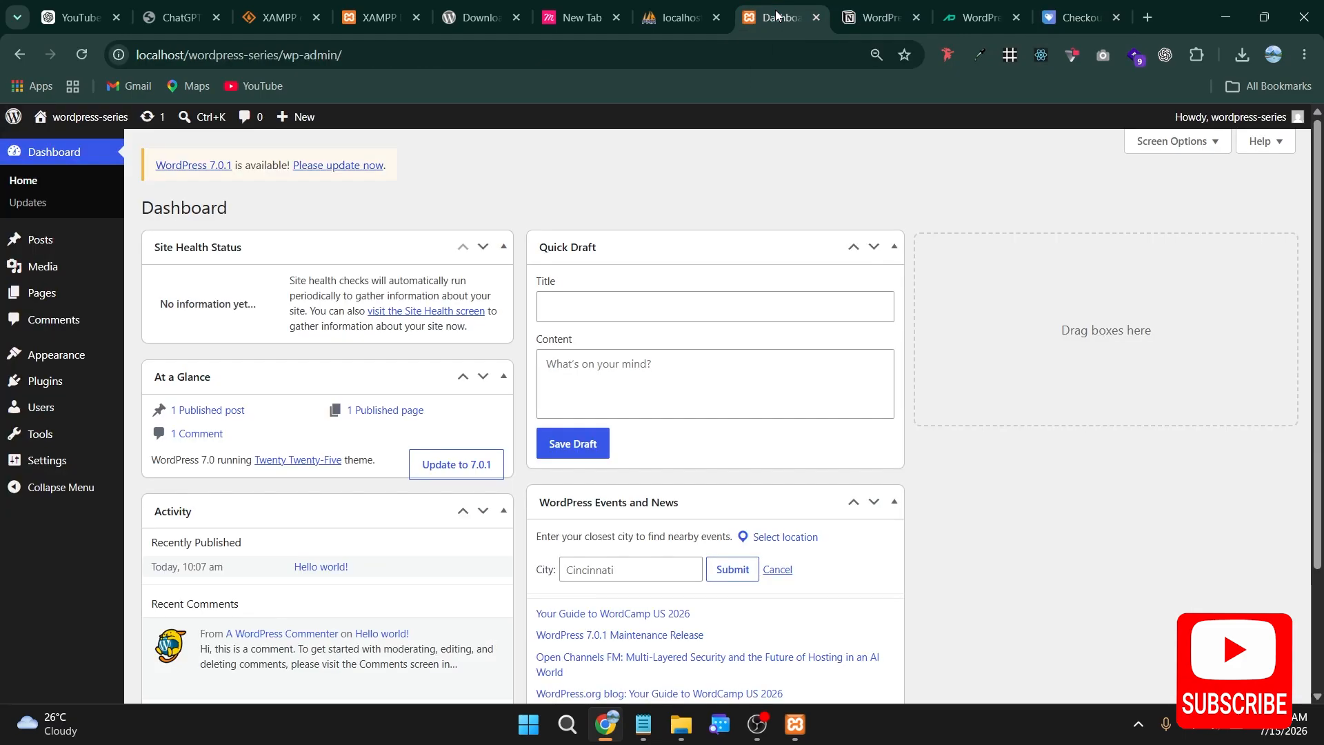
{"action": "scroll", "coordinate": [2, 499], "scroll_direction": "down", "scroll_amount": 2}
{"action": "scroll", "coordinate": [2, 500], "scroll_direction": "up", "scroll_amount": 2}
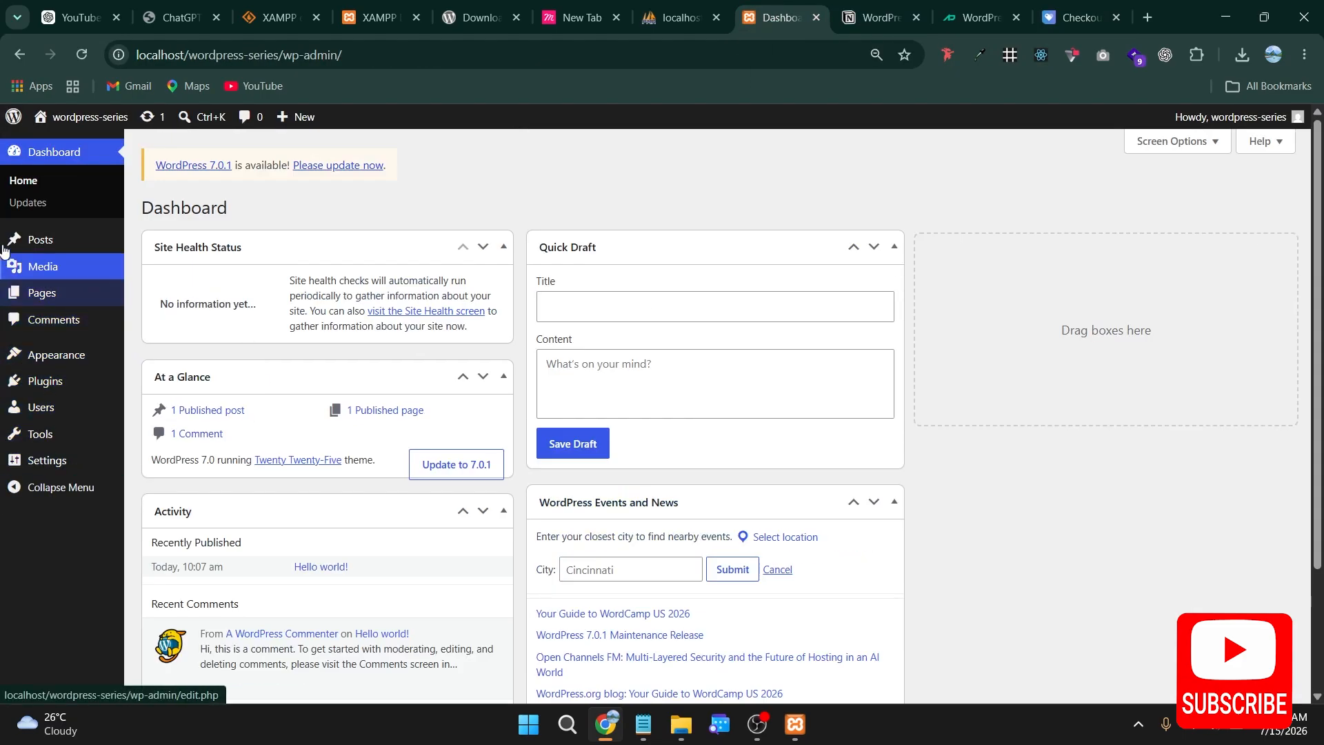